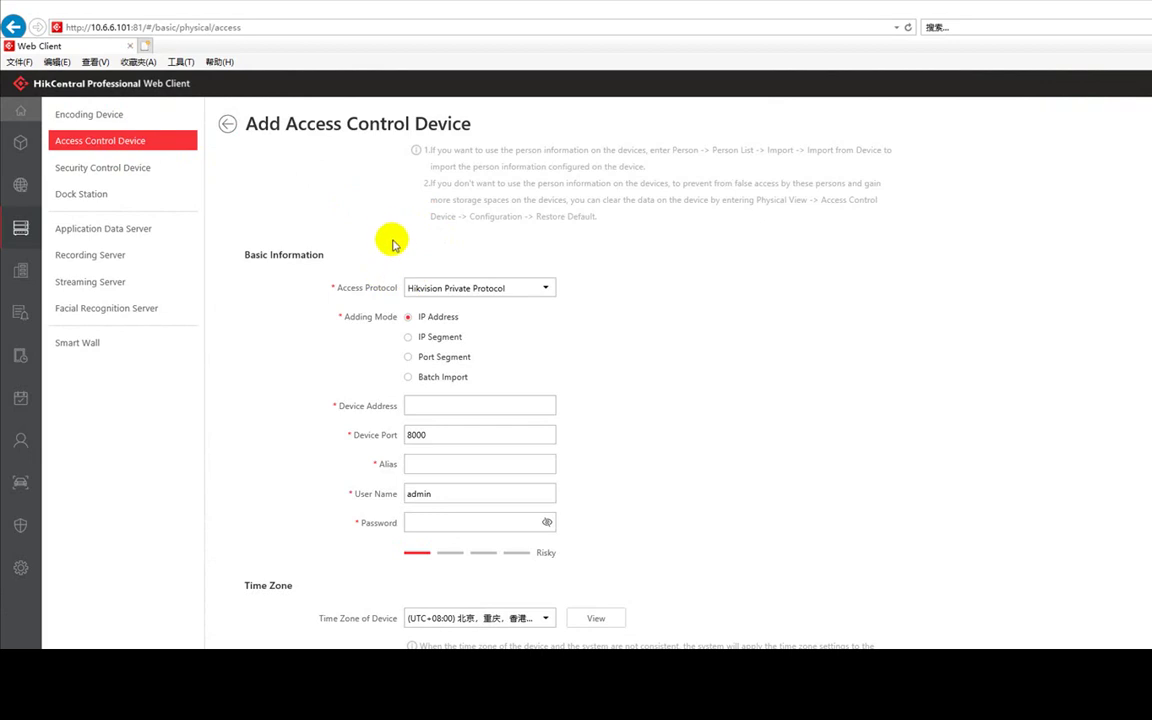
- Enter device address 10.6.6.102, alias 501s, and the user name and password for the device
scroll(393, 238, "down", 3)
scroll(390, 239, "up", 3)
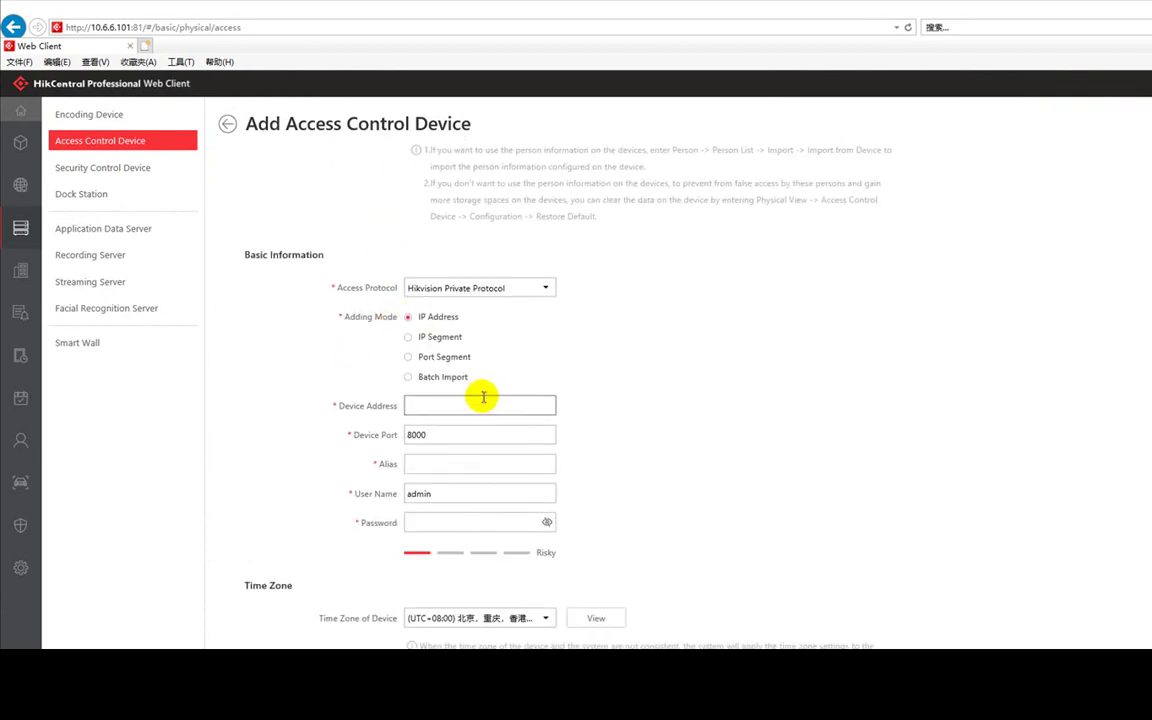
scroll(483, 397, "down", 2)
left_click(437, 316)
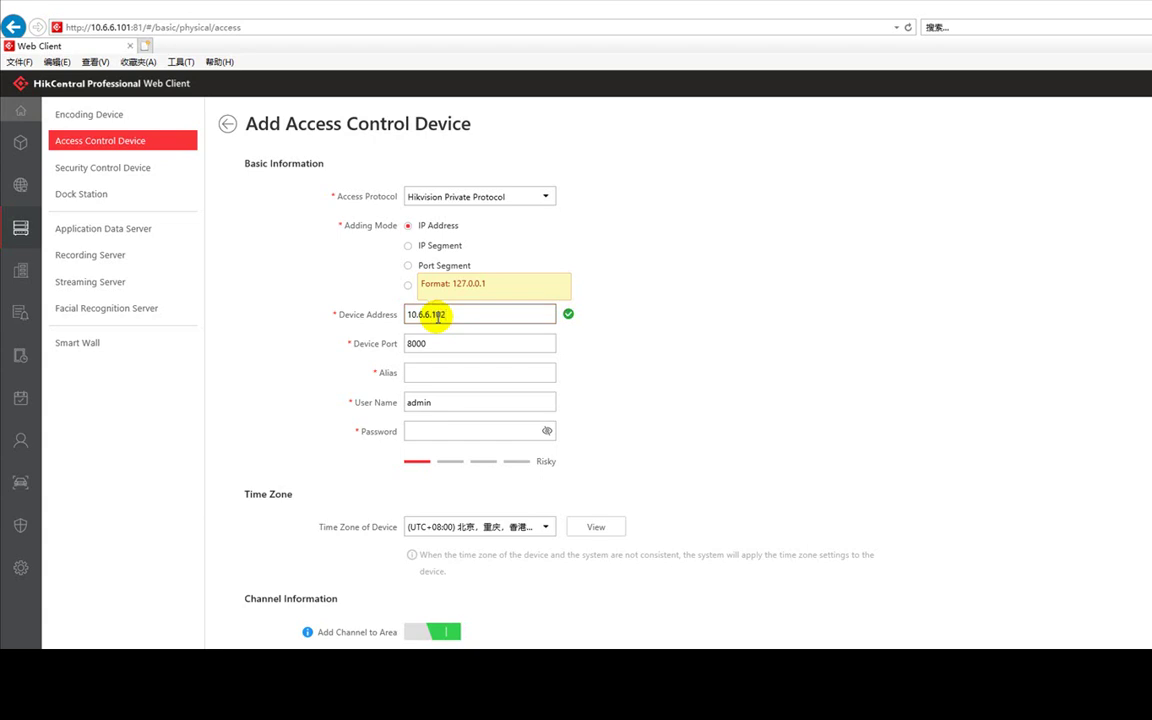
key("Tab")
key("Tab")
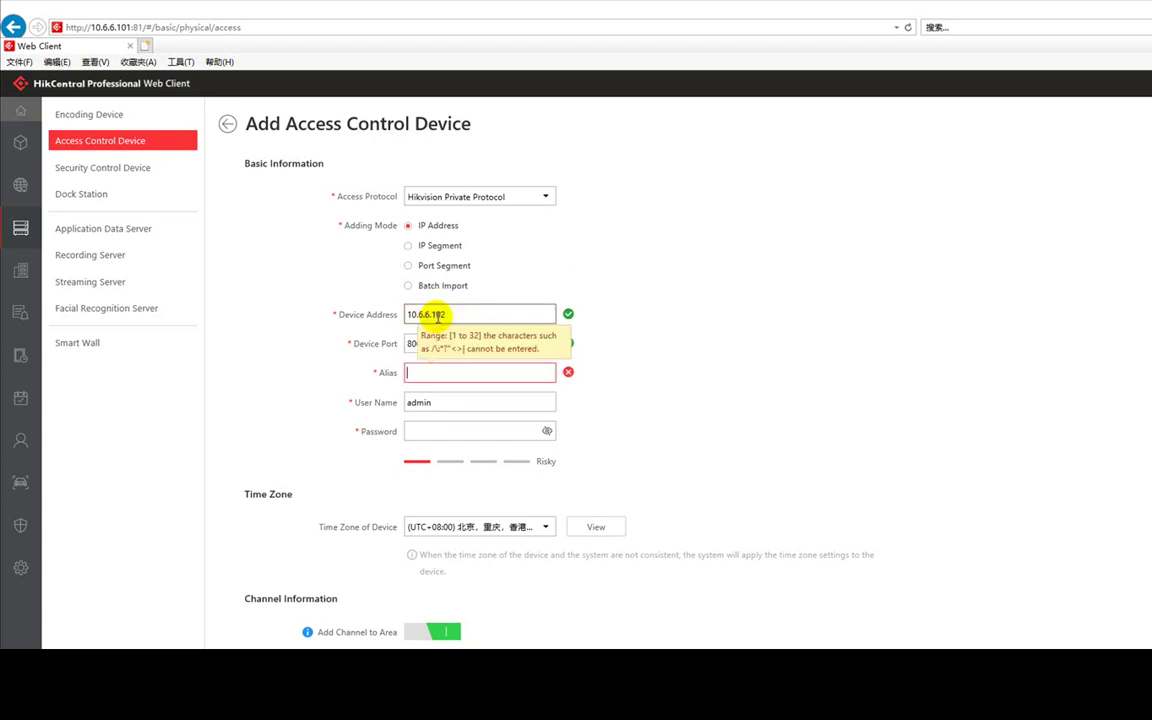
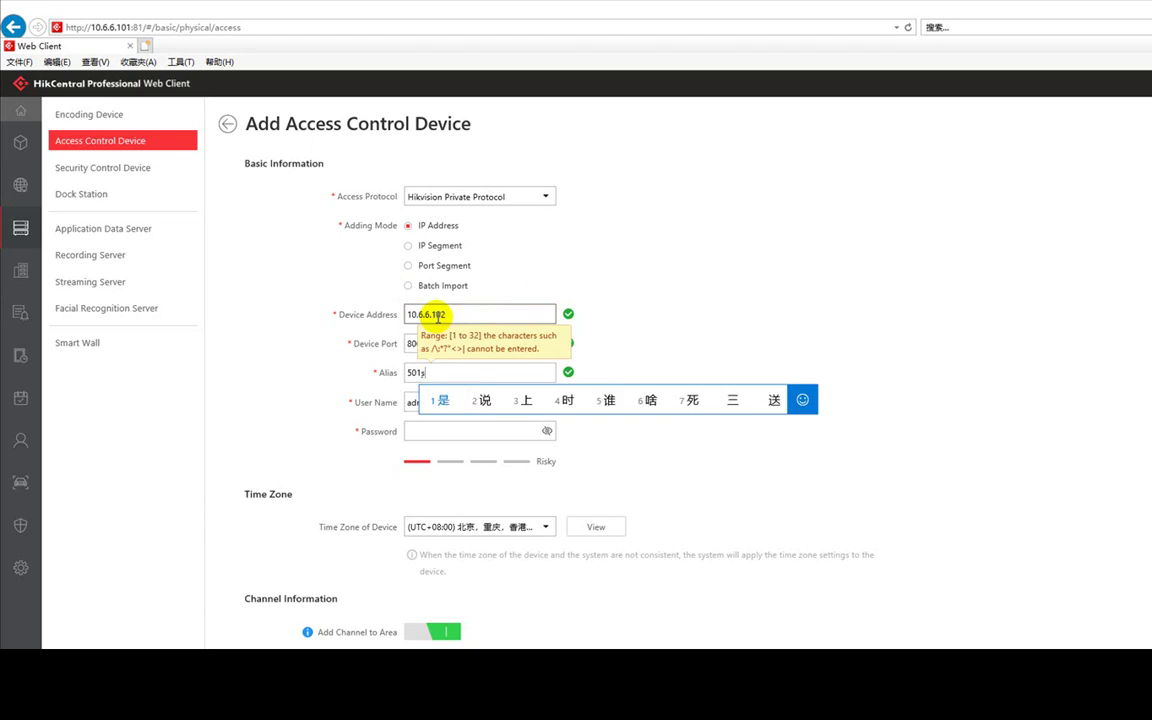
key("BackSpace")
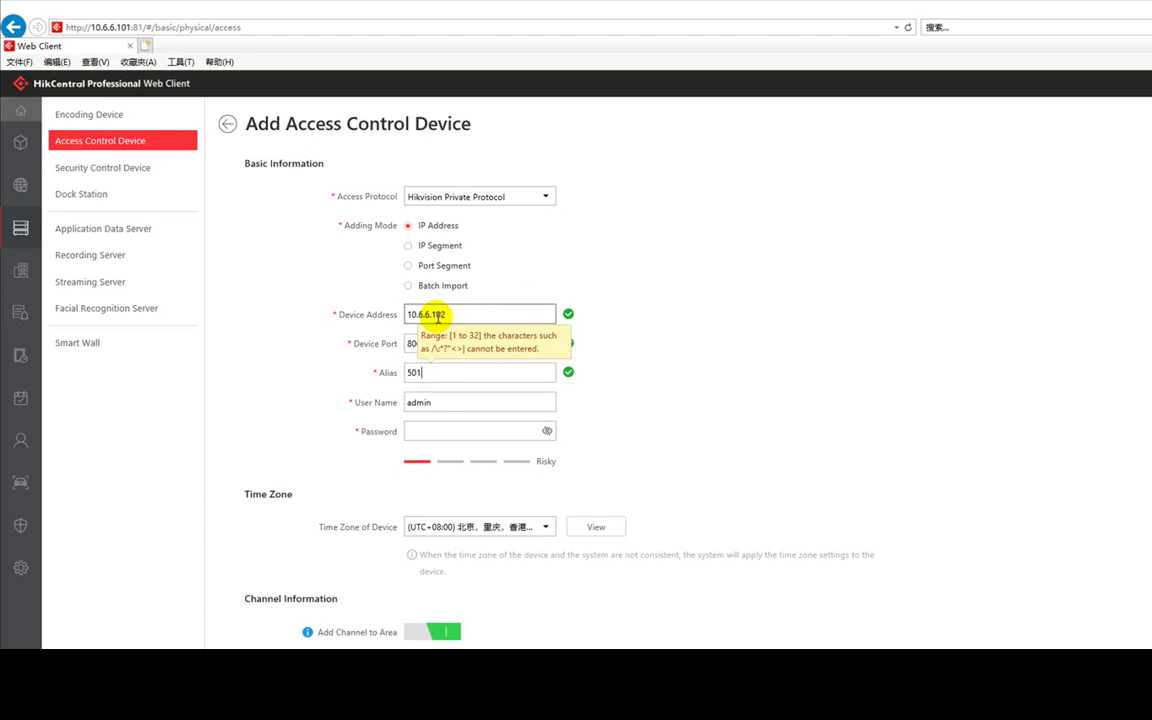
key("Tab")
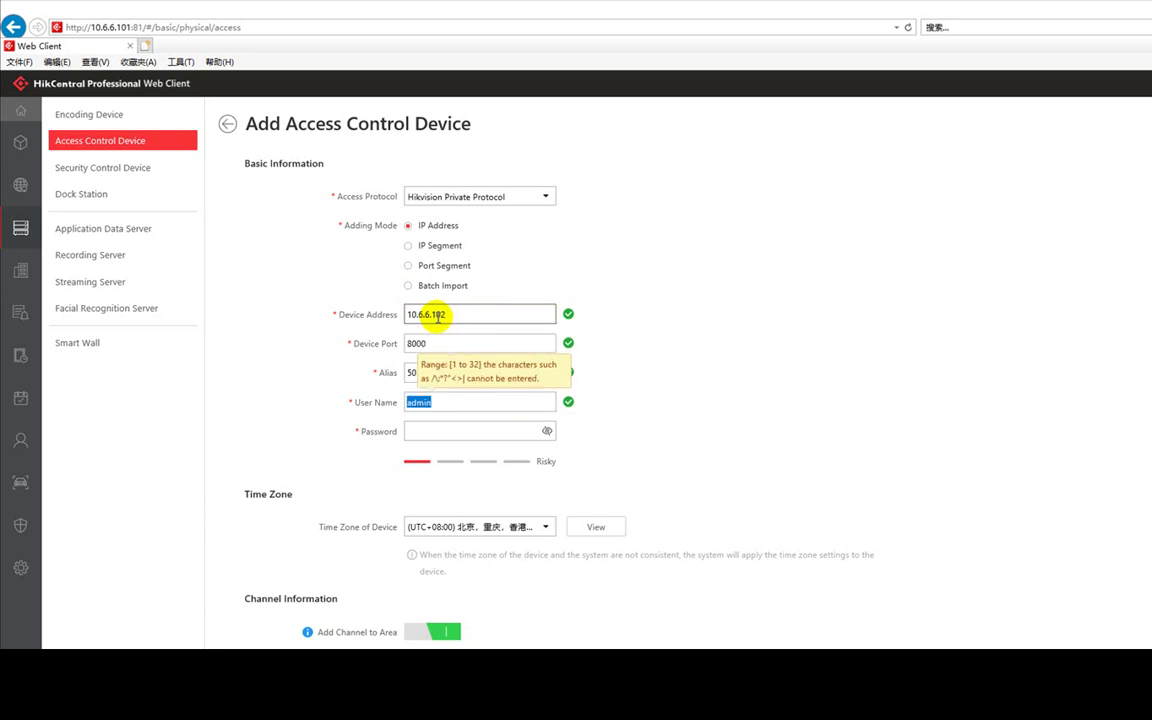
key("Tab")
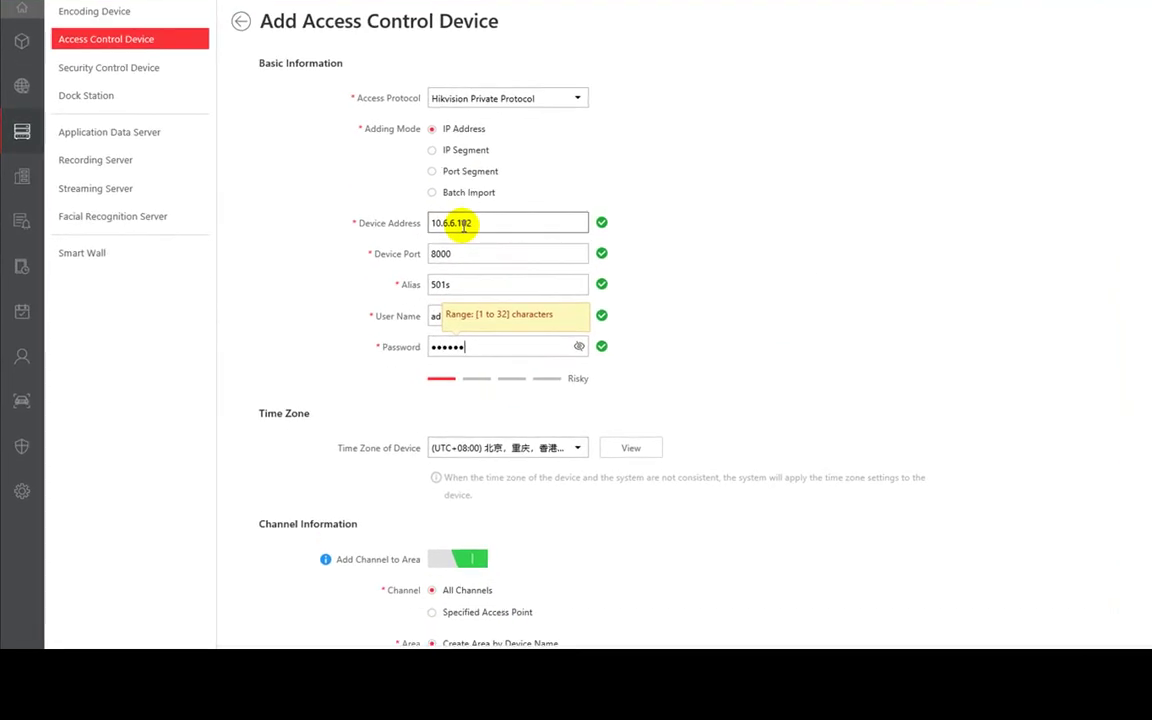
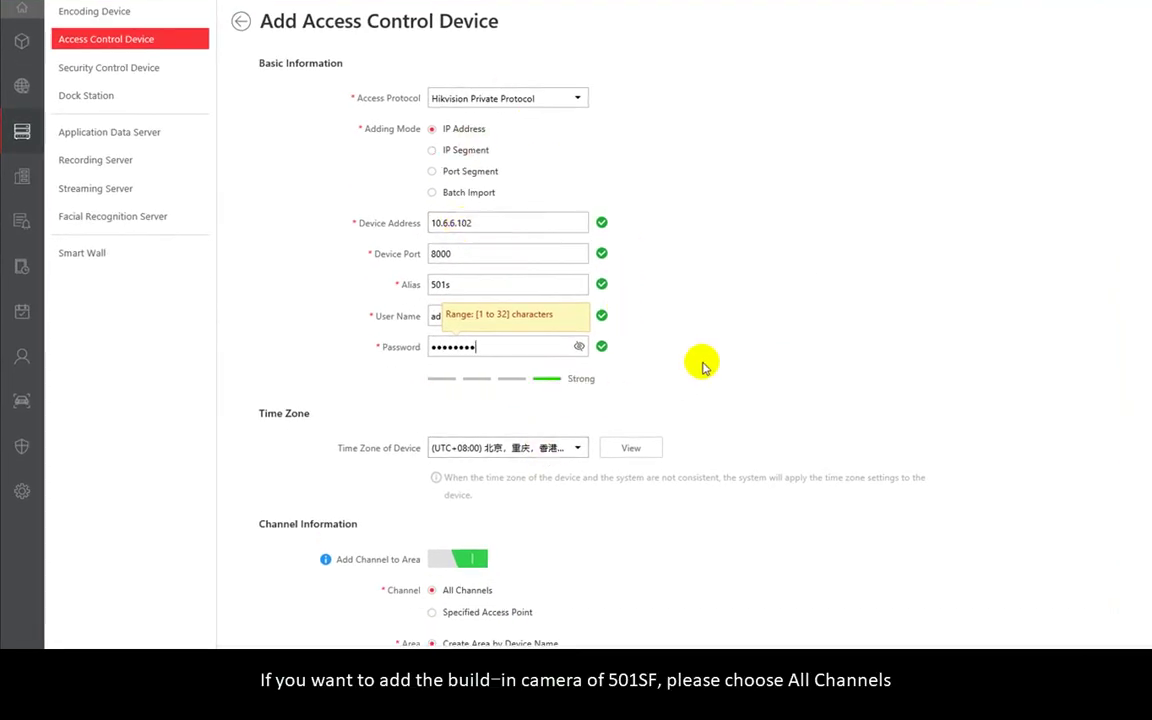
- List the access points of area K2604 in the Logical View
scroll(700, 360, "down", 1)
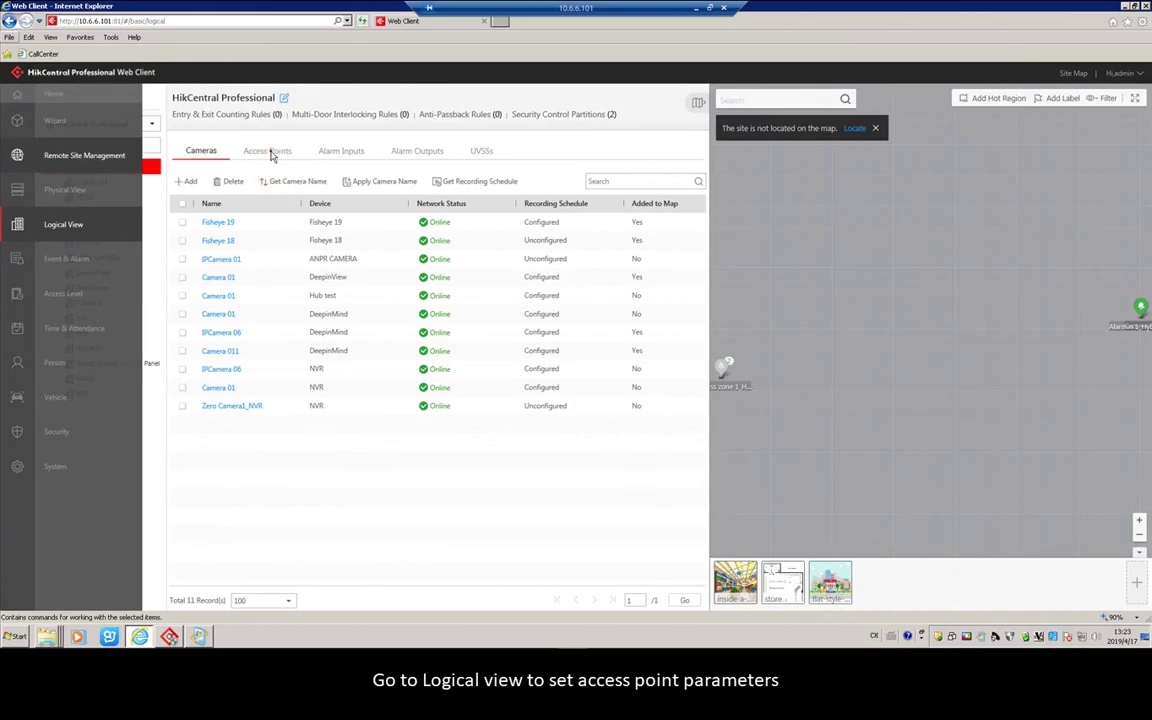
left_click(270, 152)
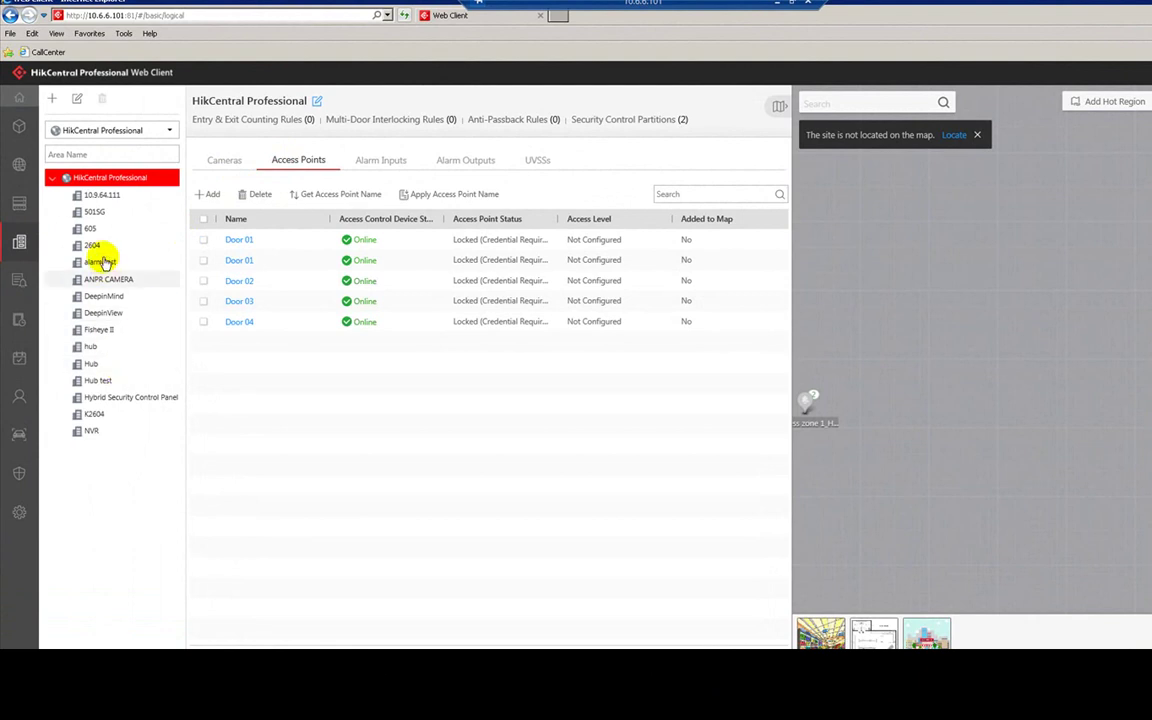
left_click(98, 415)
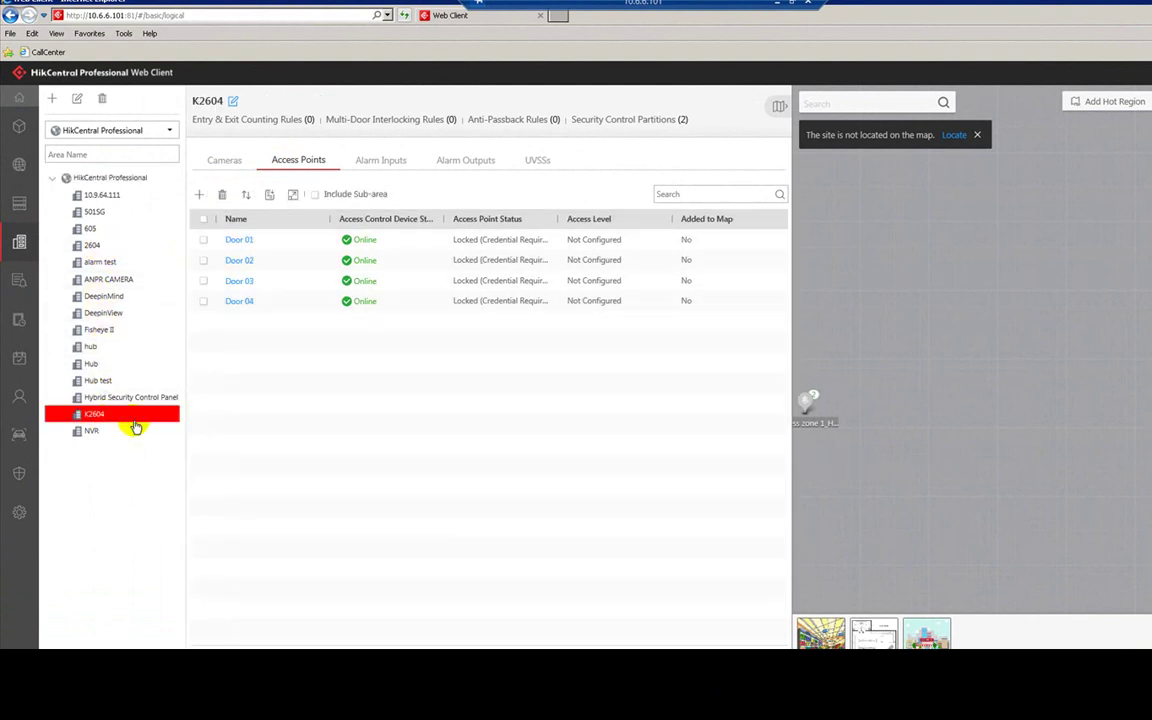
- Turn on Related Map for area K2604 and upload a supermarket picture as its map
left_click(78, 99)
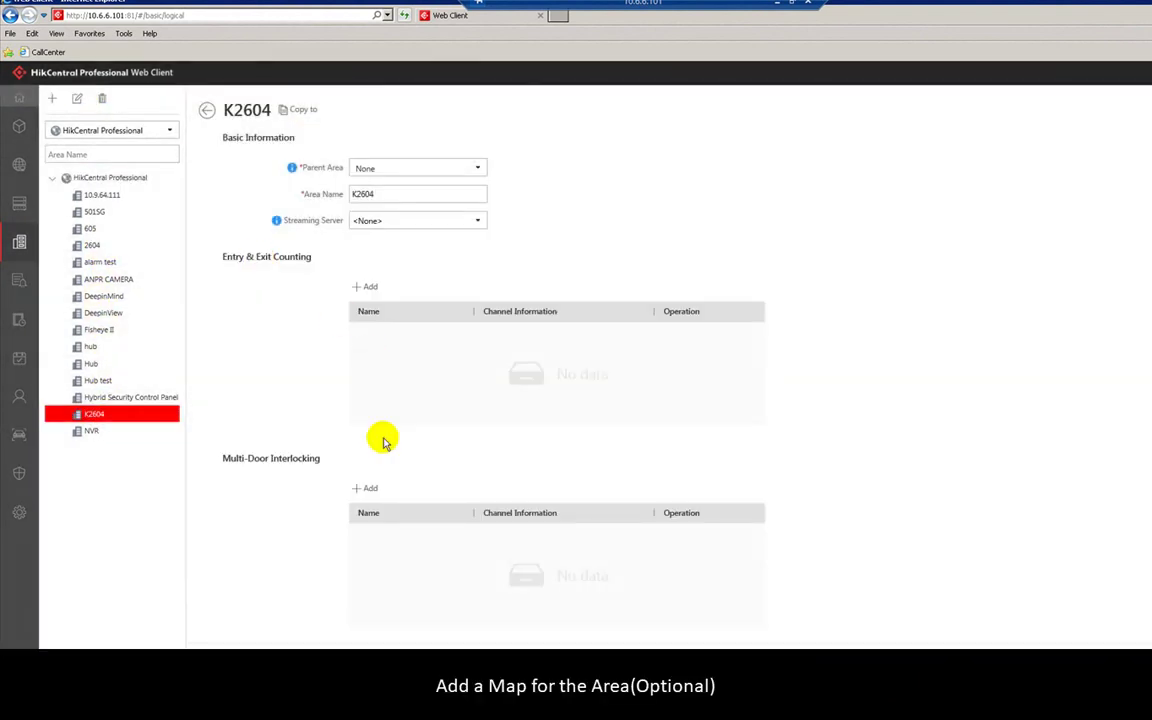
scroll(390, 420, "down", 10)
left_click(374, 609)
scroll(411, 584, "down", 1)
mouse_move(432, 548)
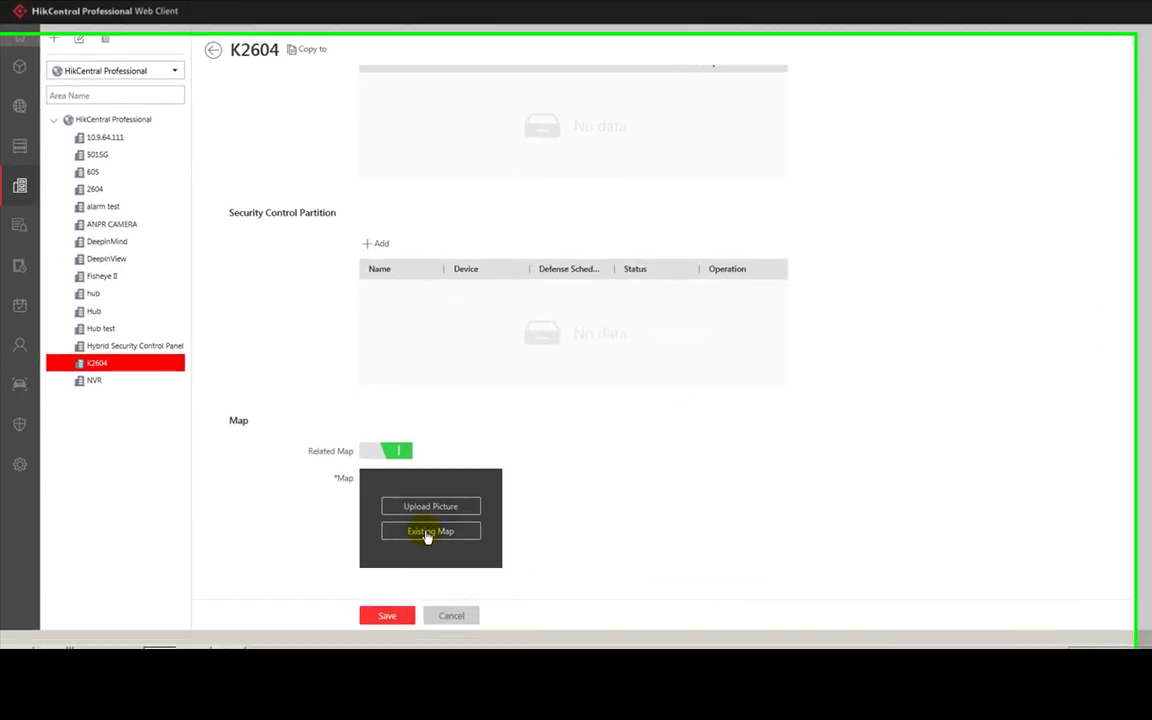
left_click(430, 531)
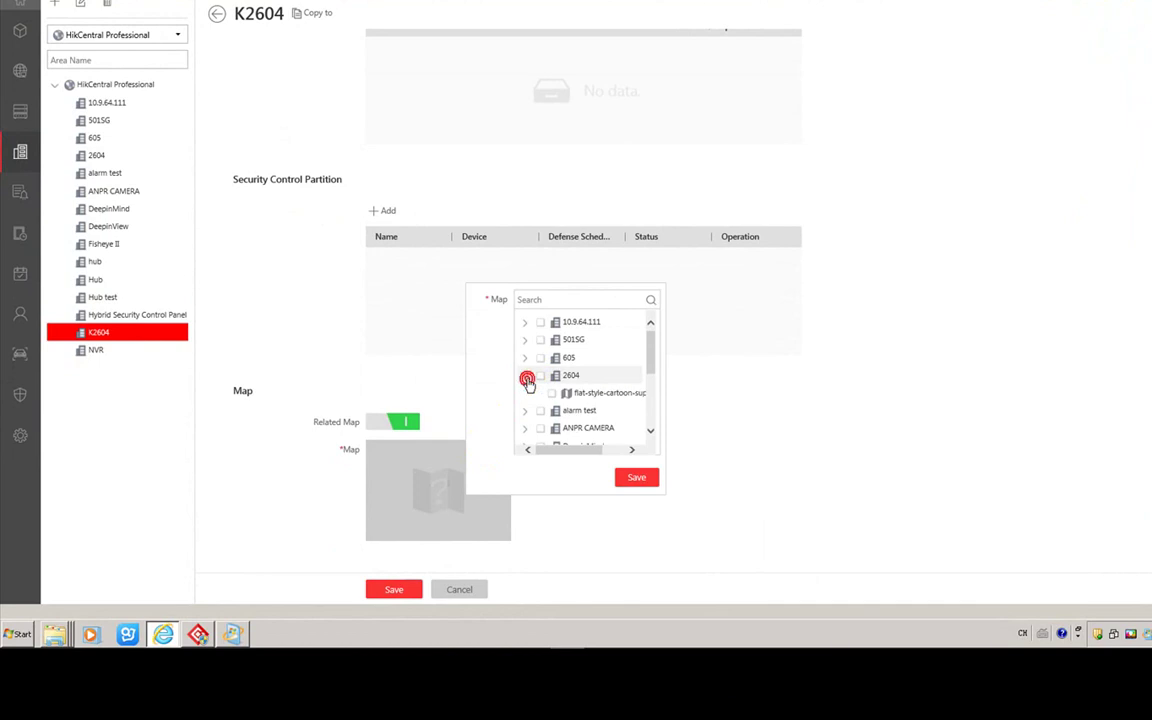
left_click(526, 378)
left_click(420, 479)
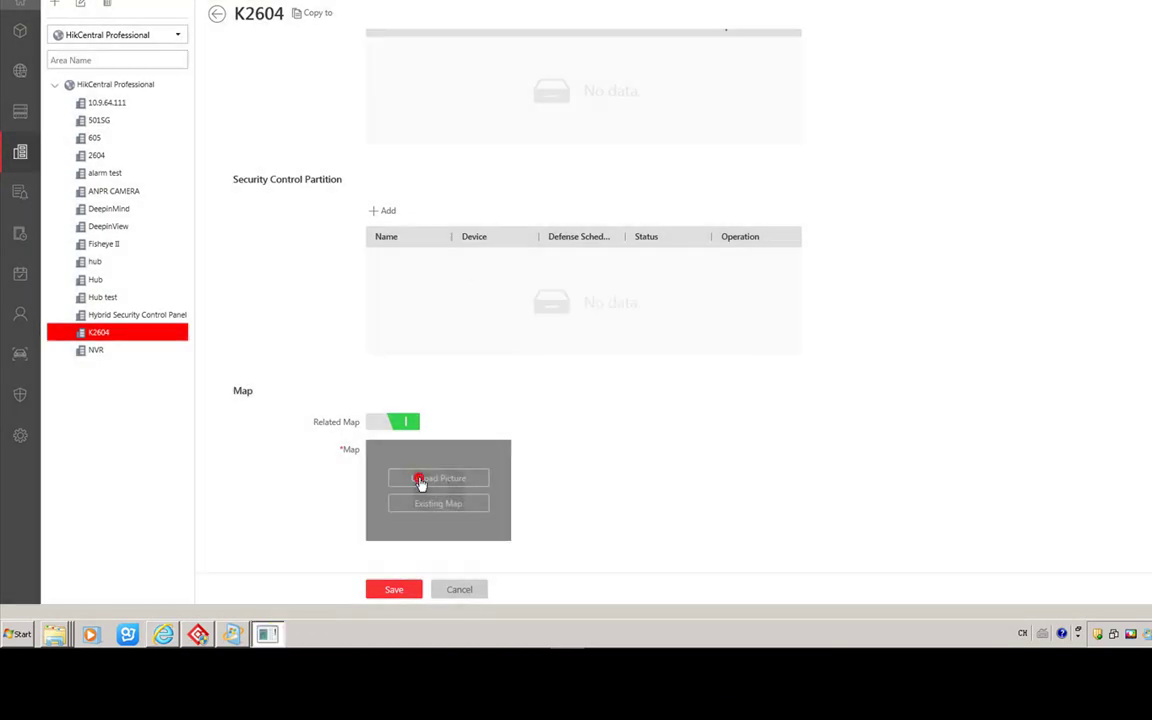
double_click(826, 248)
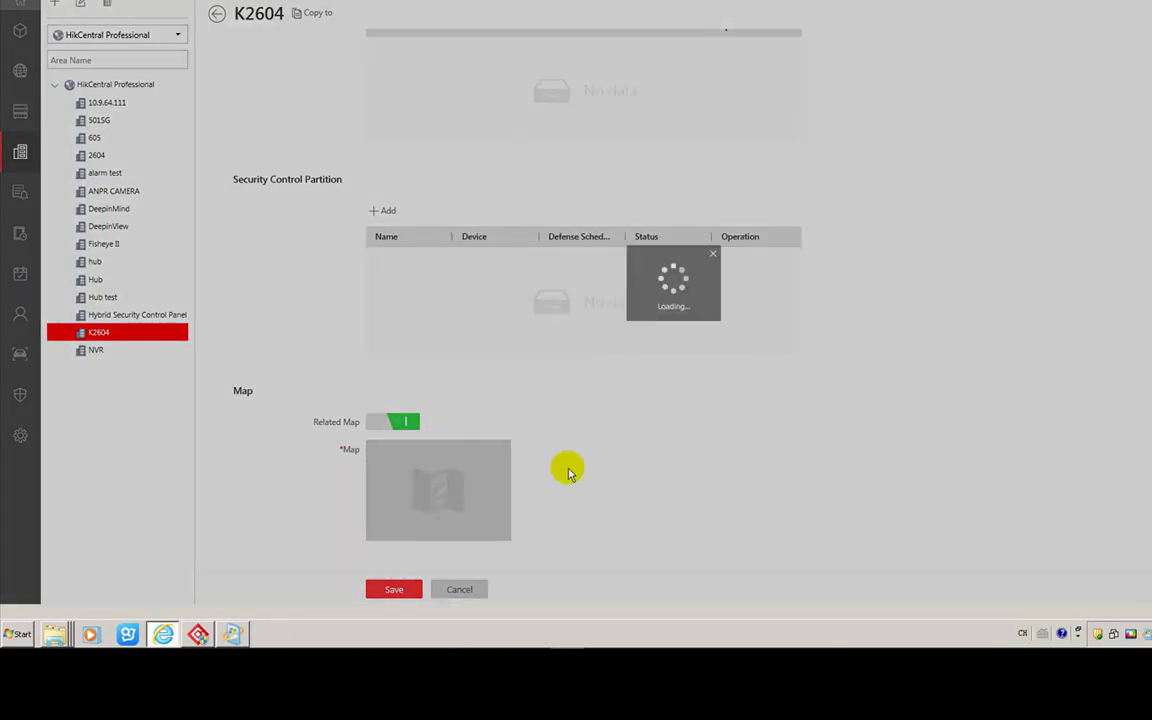
mouse_move(500, 536)
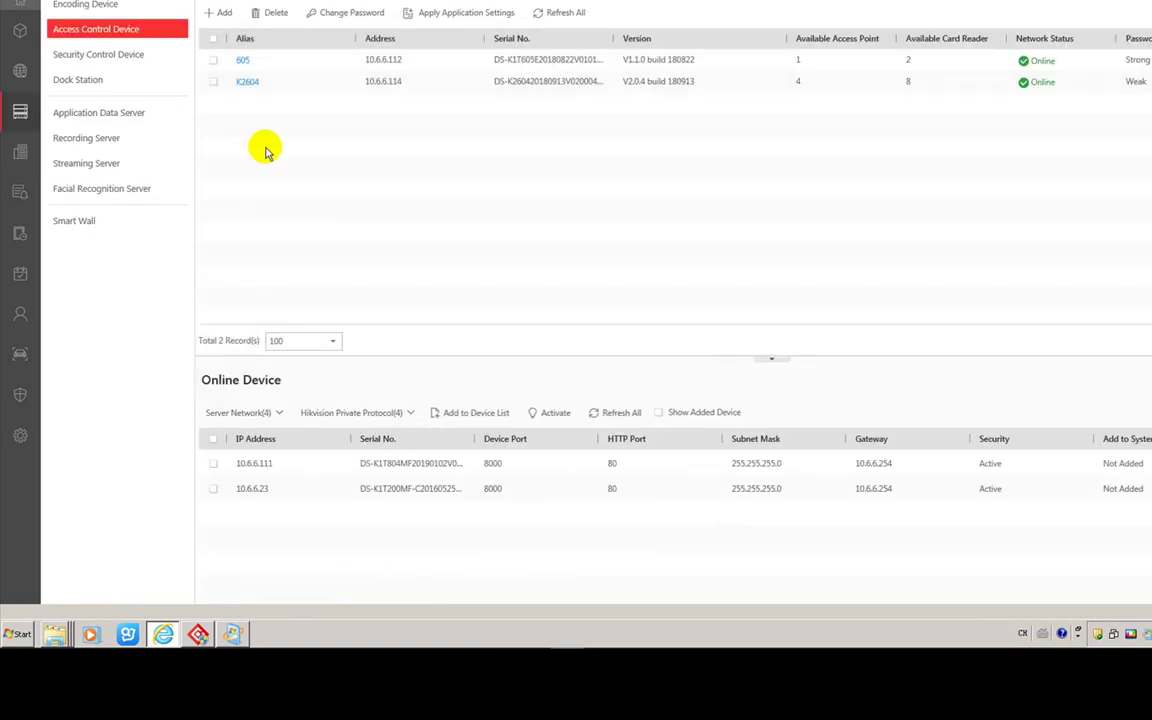
- Reopen K2604 from the Logical View and use Lighthouse.jpg from Sample Pictures as its map
left_click(30, 156)
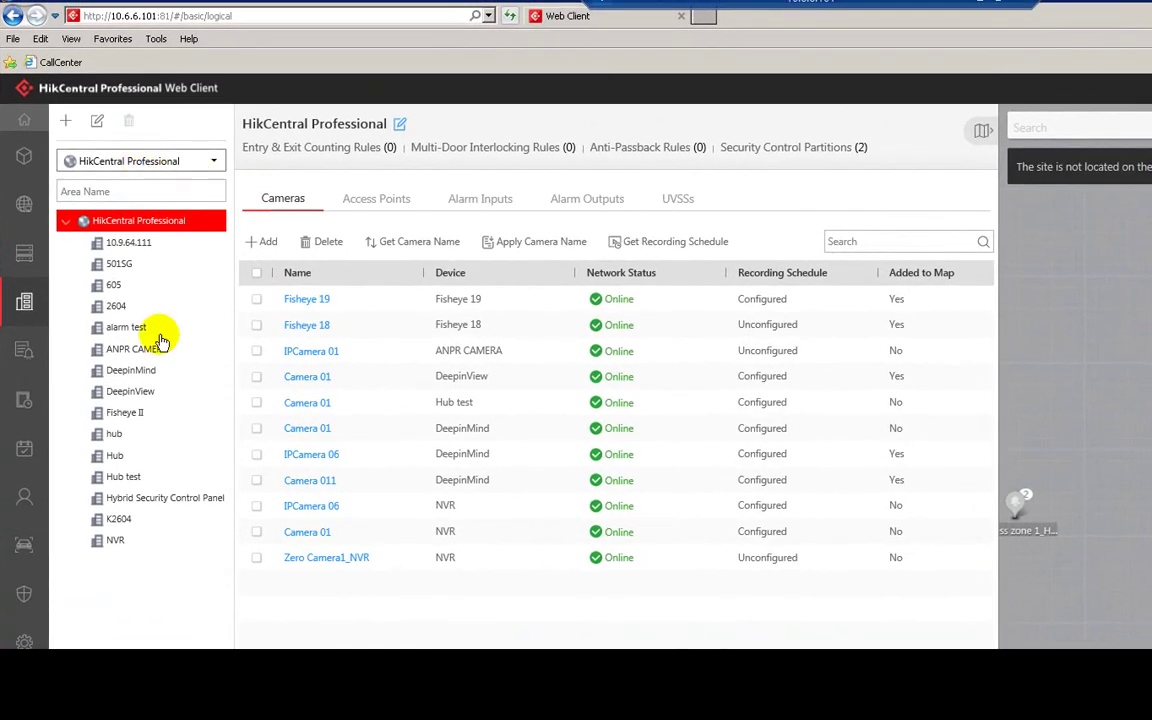
left_click(120, 519)
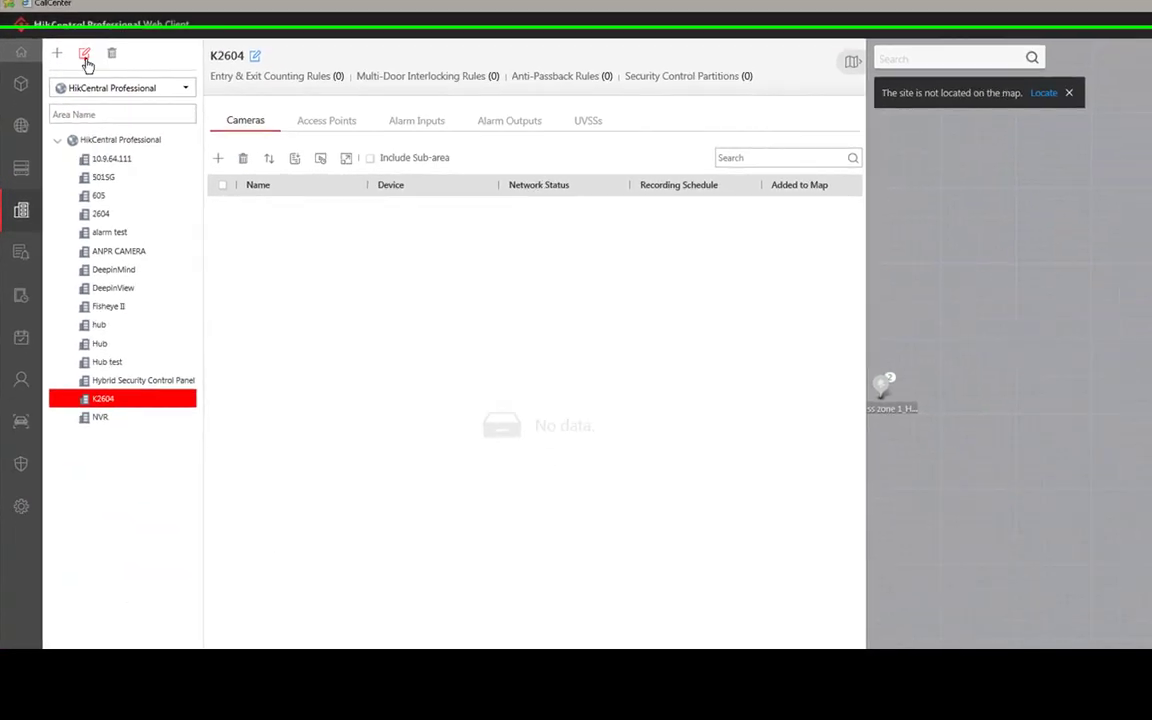
left_click(97, 120)
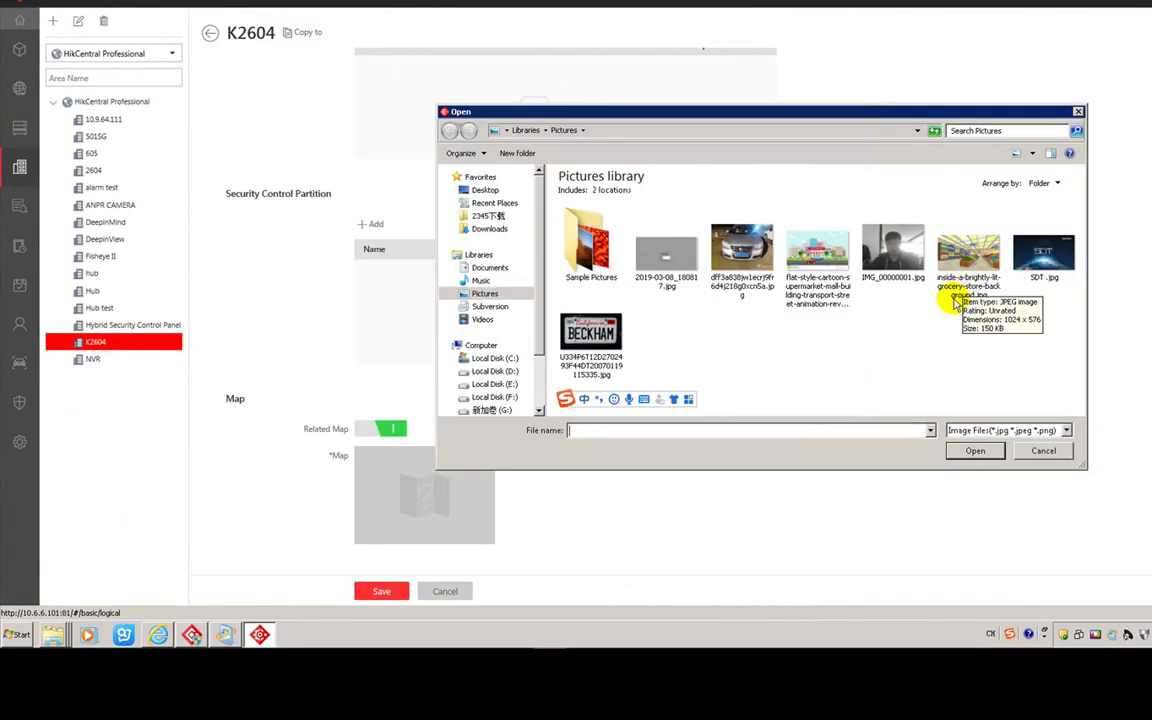
double_click(590, 245)
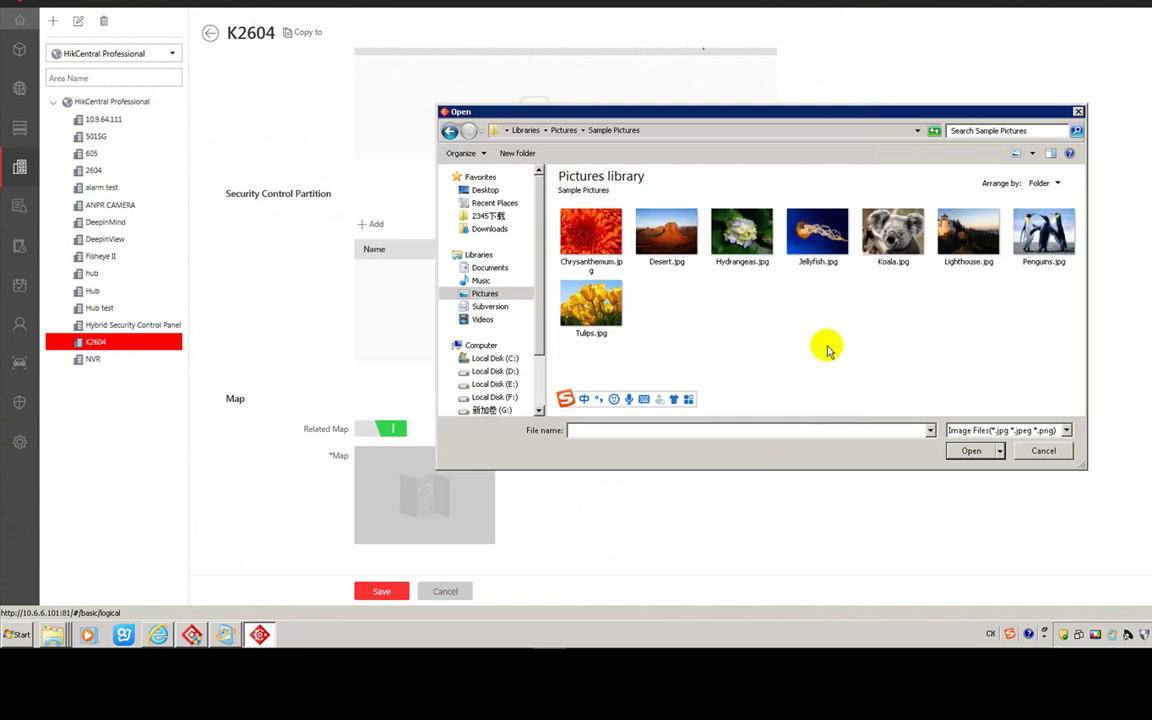
double_click(968, 231)
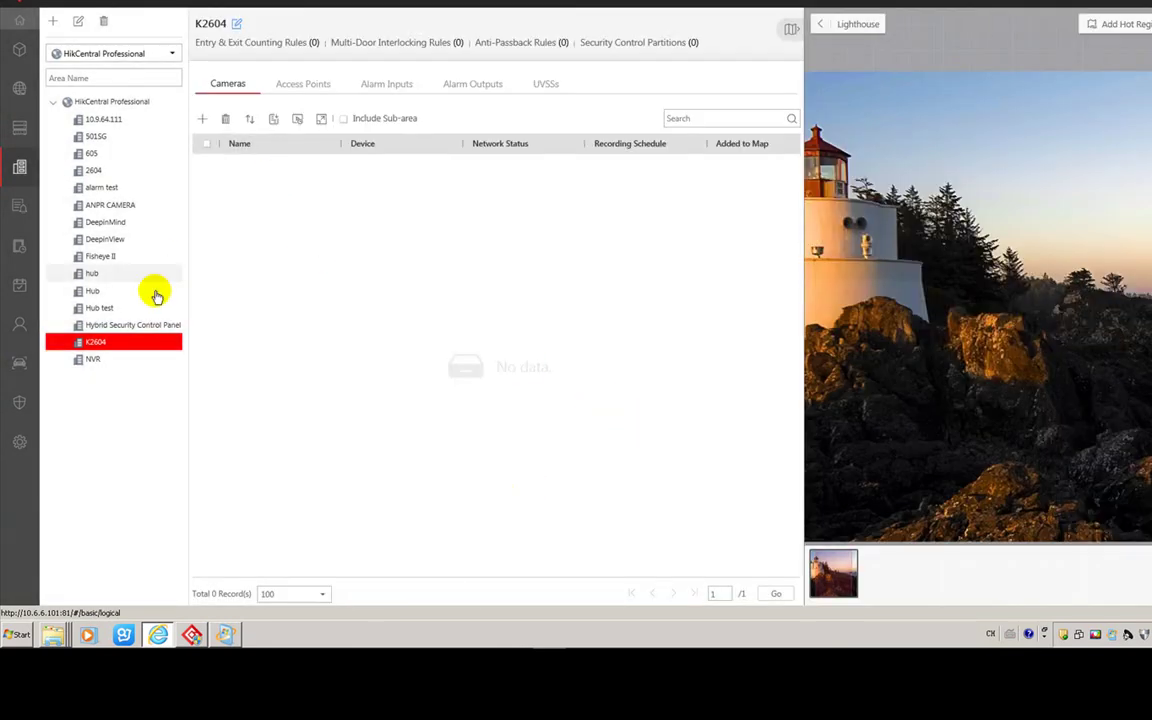
left_click(306, 85)
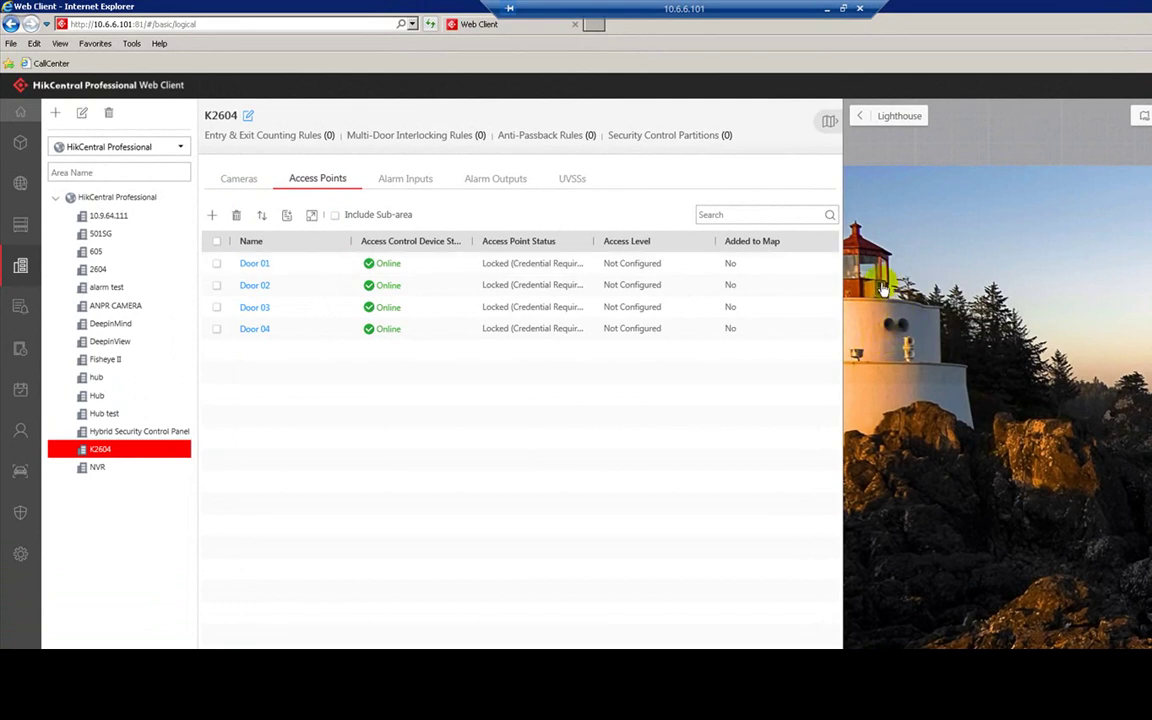
- Place a K2604 door onto the Lighthouse map
left_click(258, 285)
left_click(966, 408)
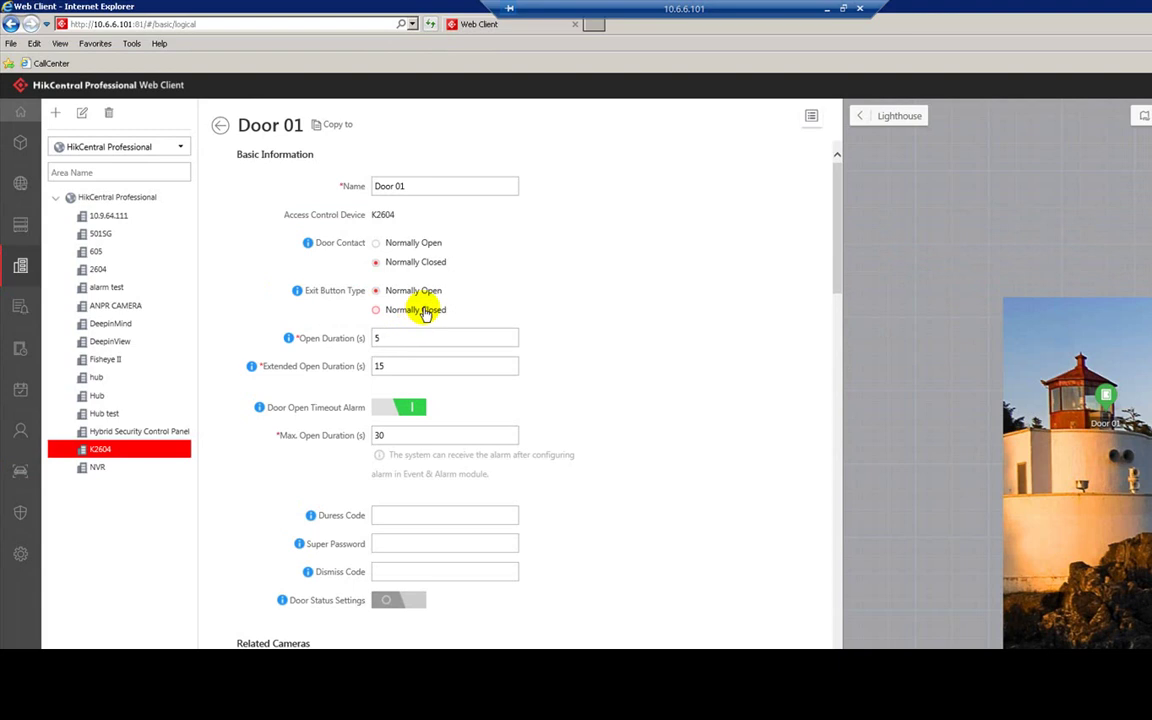
scroll(395, 362, "down", 3)
scroll(404, 368, "down", 2)
- Link DeepinView Camera 01 and DeepinMind IPCamera 06 to Door 01 and enable Entry & Exit Counting
left_click(391, 400)
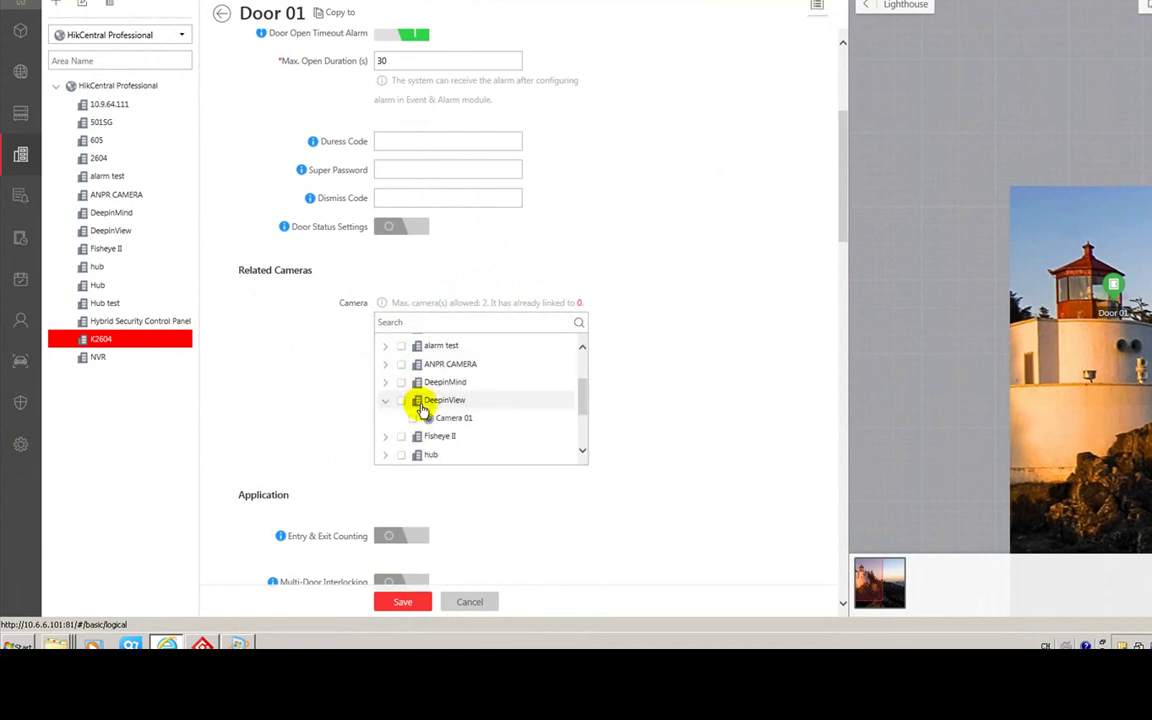
left_click(410, 419)
left_click(385, 383)
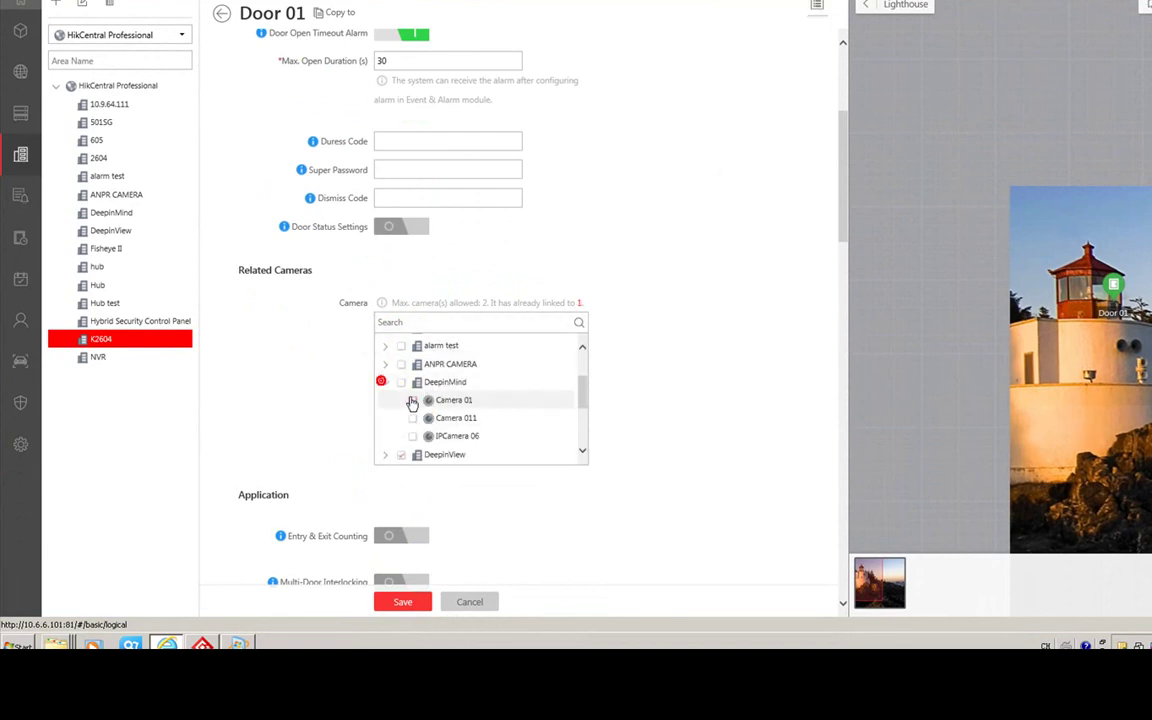
left_click(415, 436)
scroll(650, 352, "down", 3)
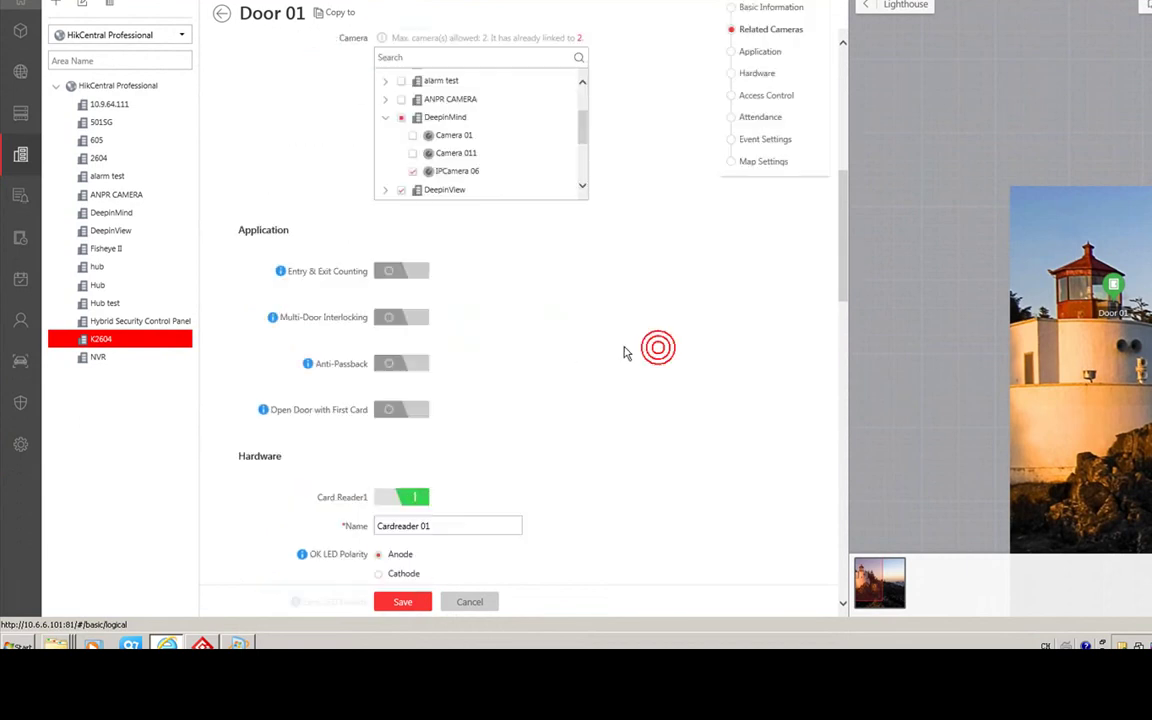
left_click(393, 273)
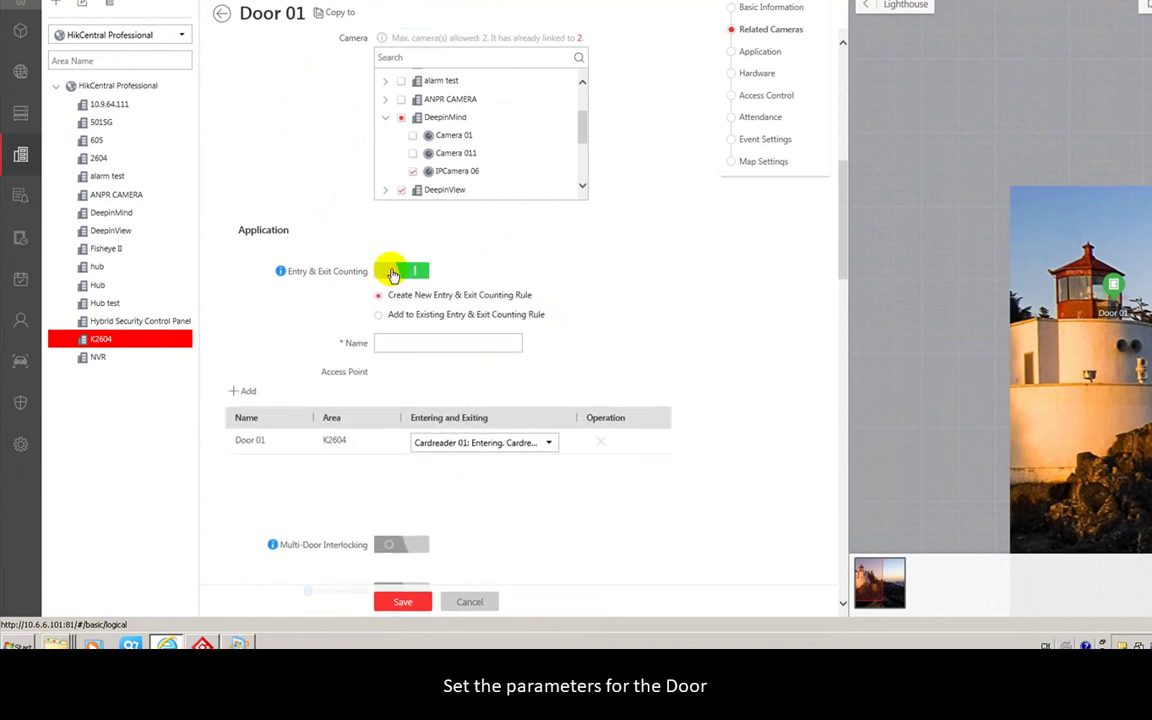
- Name the counting rule 'Entry & Exit' and set Door 02's reader to Cardreader 03: Exiting
left_click(399, 342)
type("Entry")
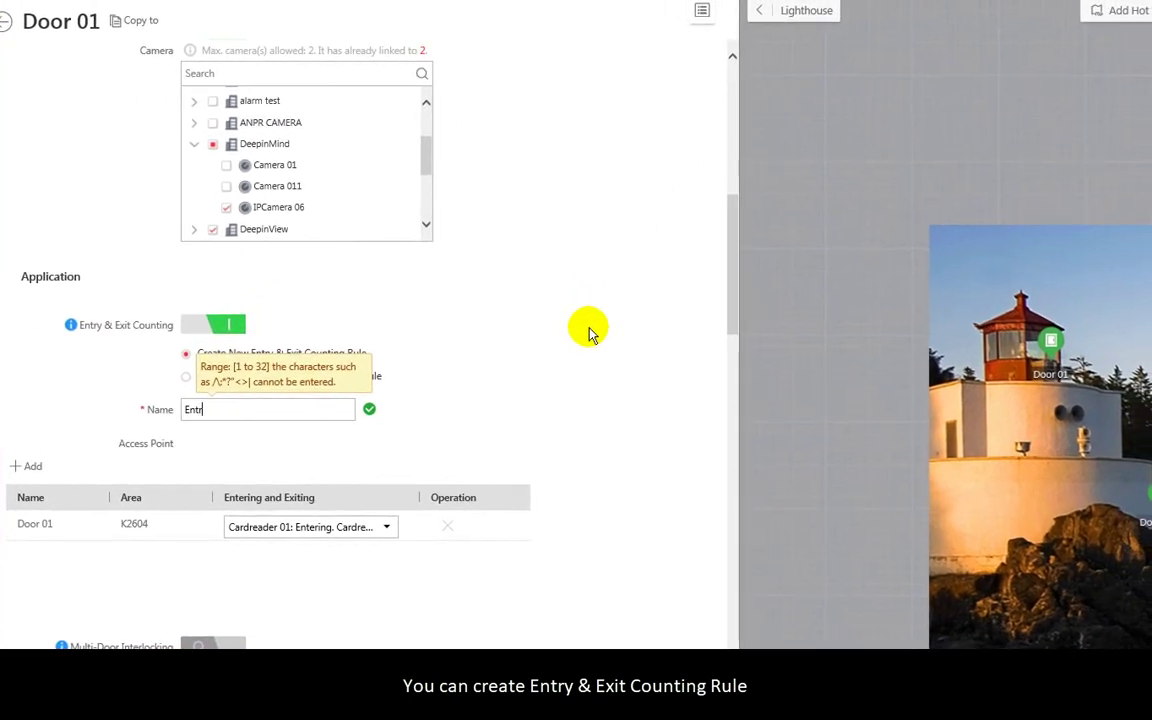
type(" &")
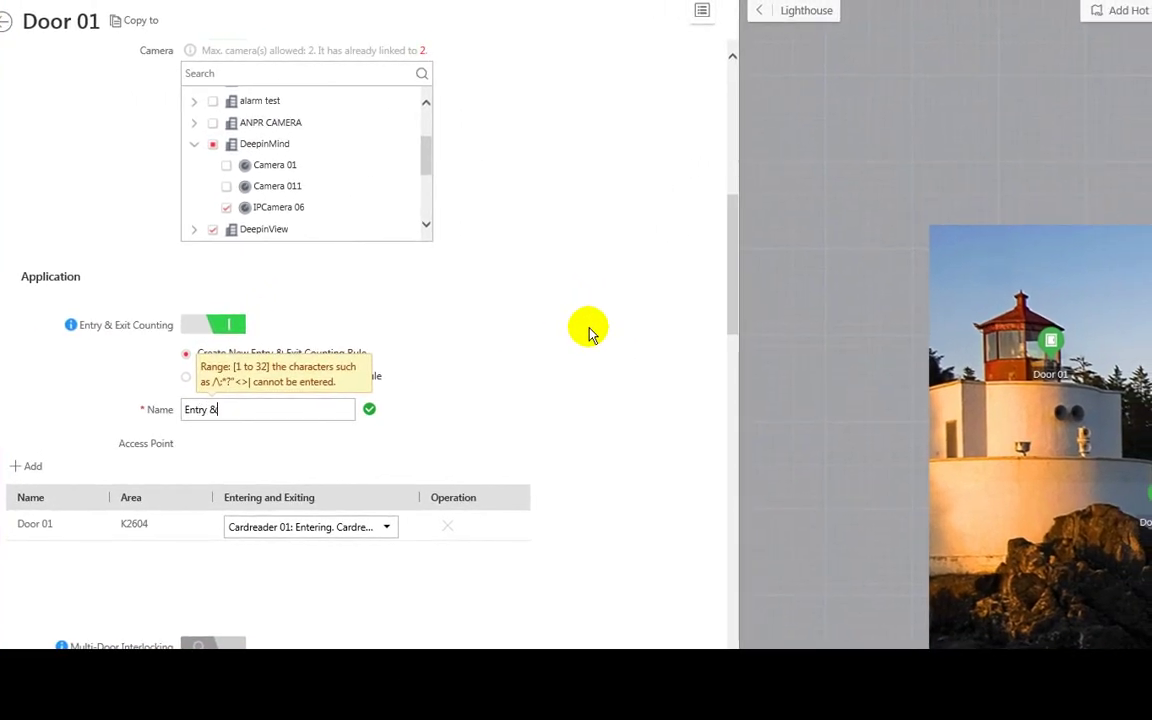
type(" Exit")
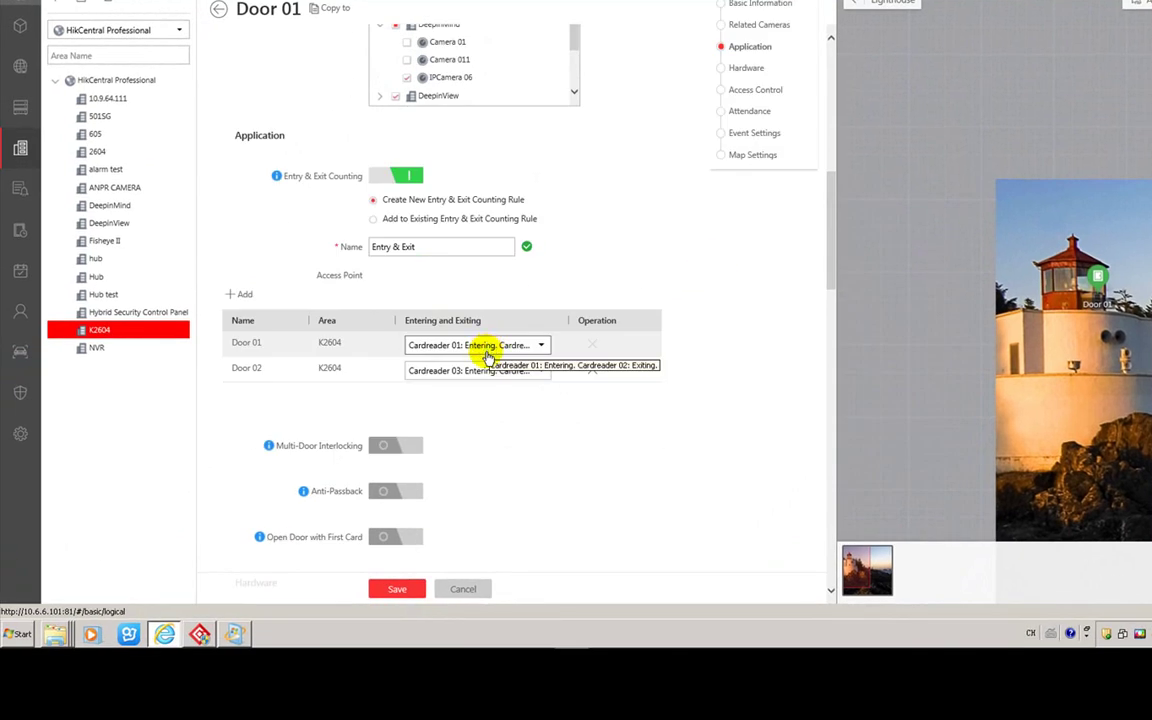
left_click(481, 372)
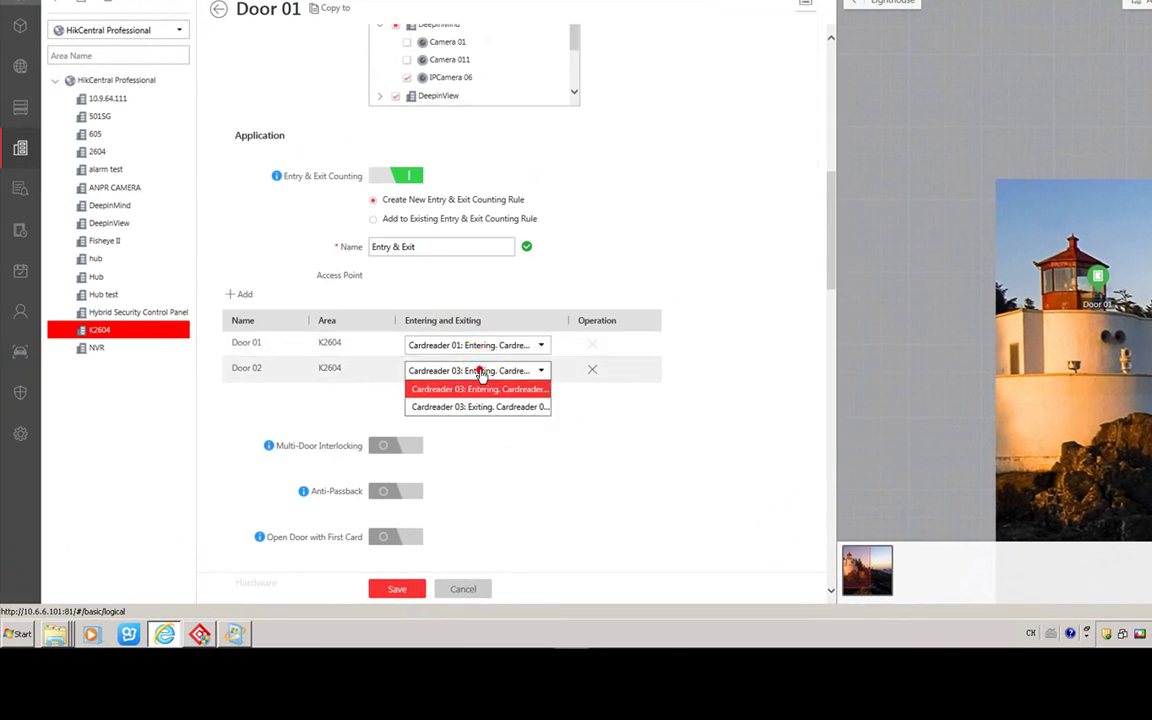
left_click(481, 407)
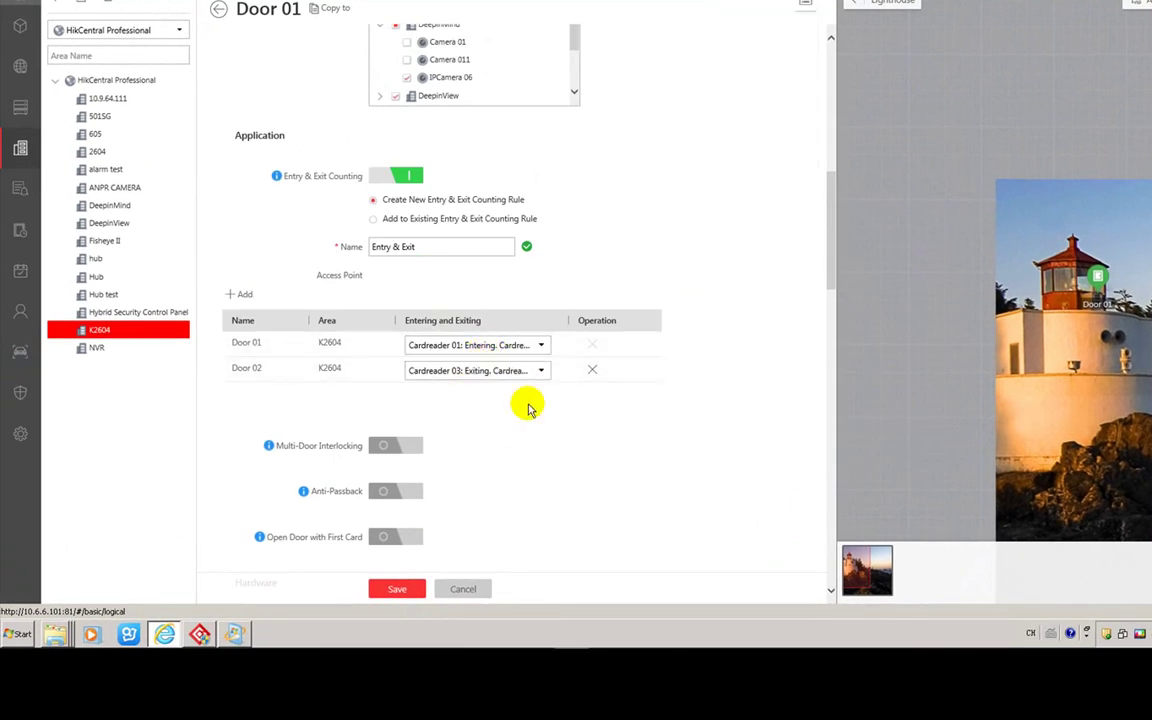
scroll(529, 406, "down", 1)
scroll(476, 309, "down", 2)
- Enable Multi-Door Interlocking as rule MULTI covering Door 01–04 of K2604
left_click(398, 185)
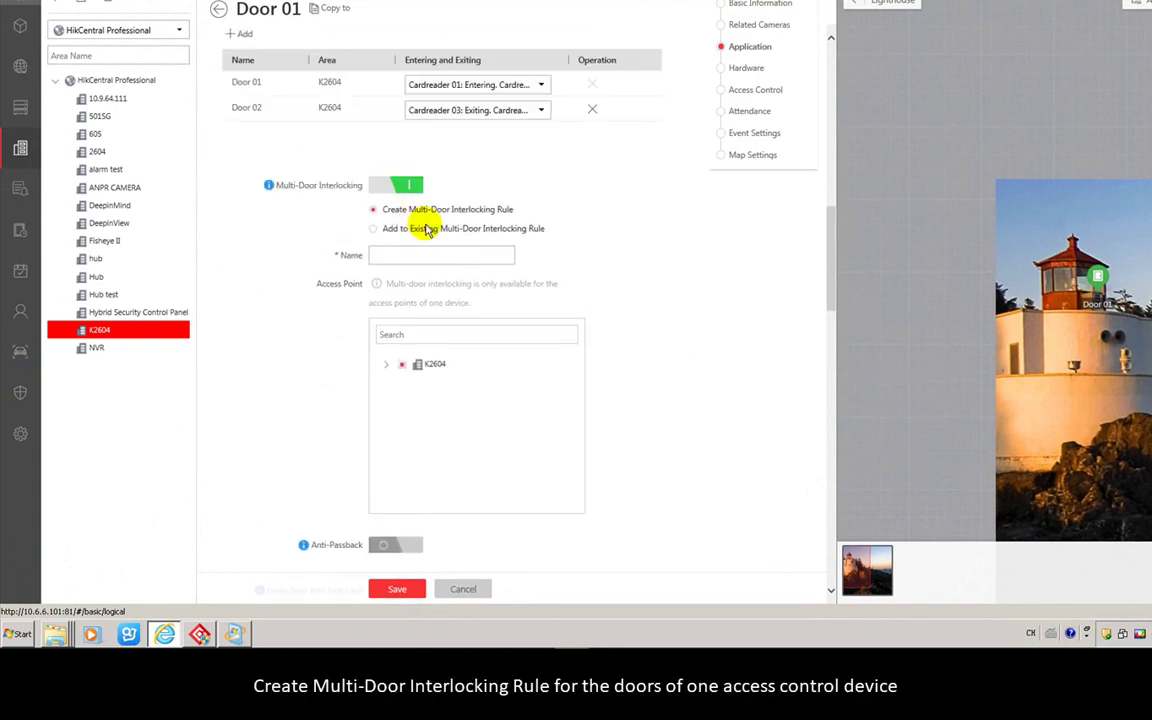
scroll(586, 235, "down", 2)
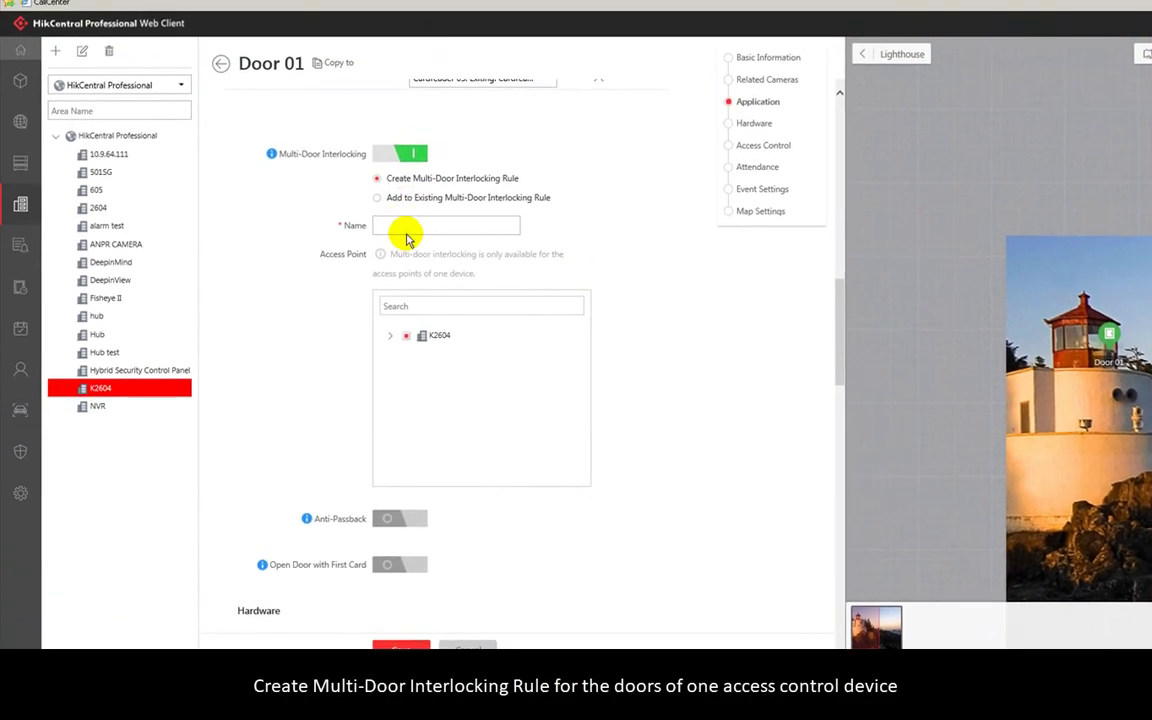
left_click(406, 234)
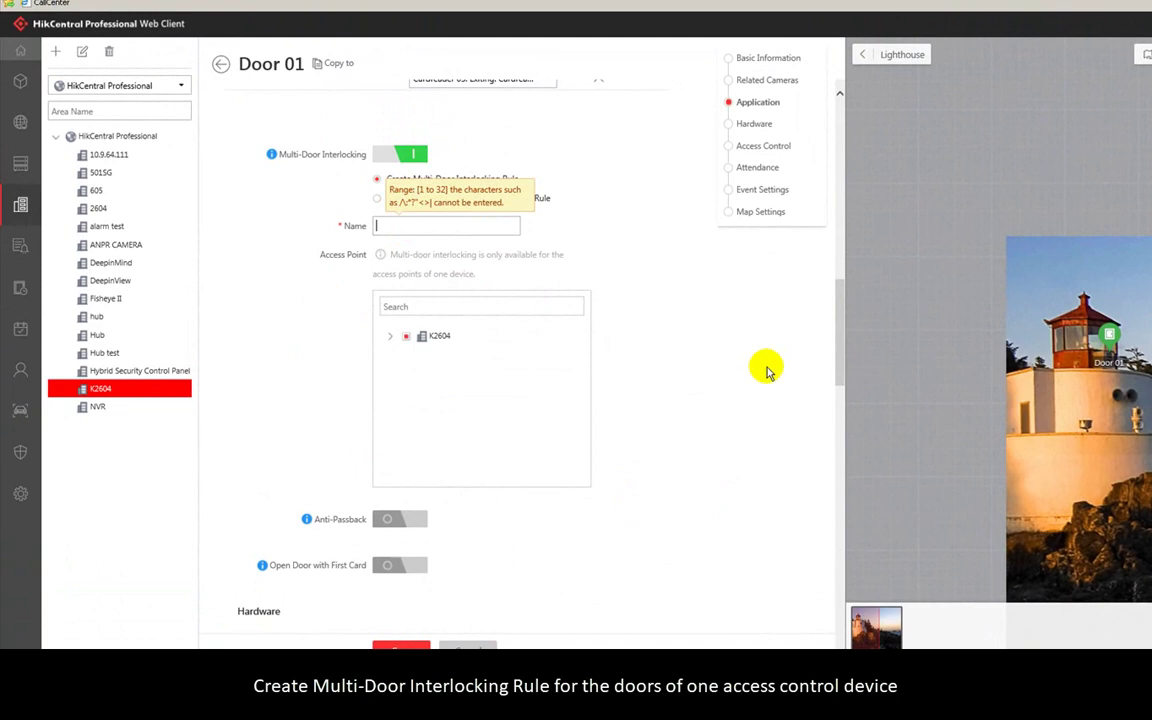
type("MULTI")
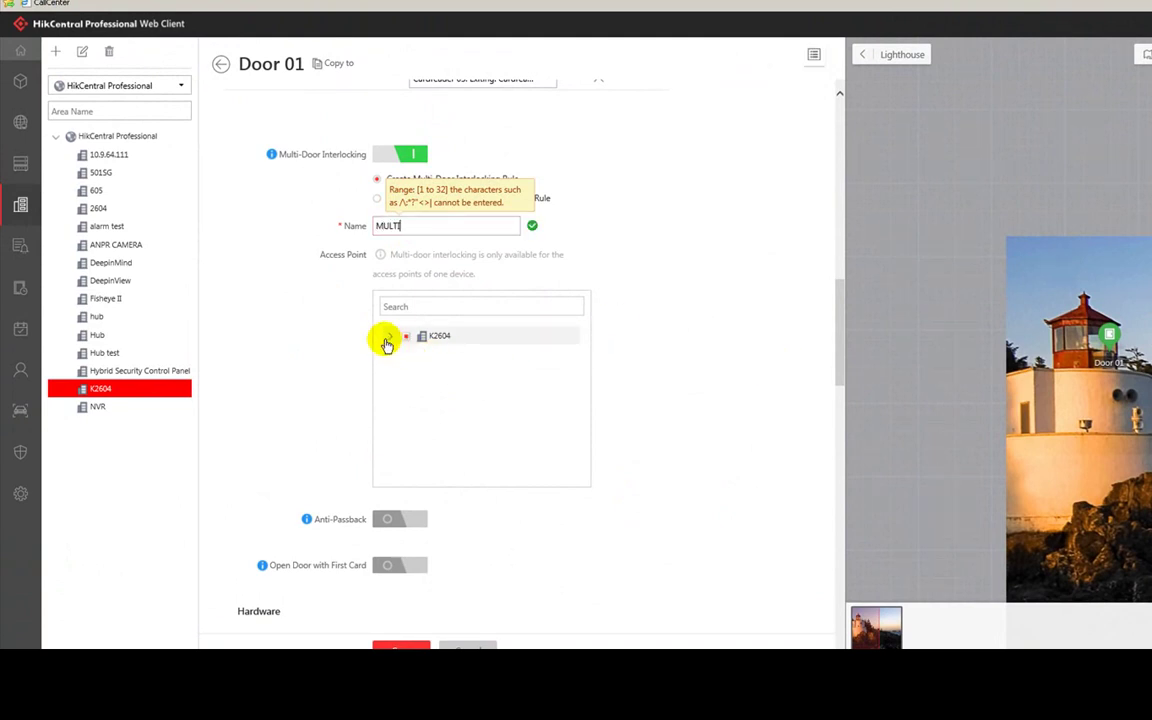
left_click(389, 336)
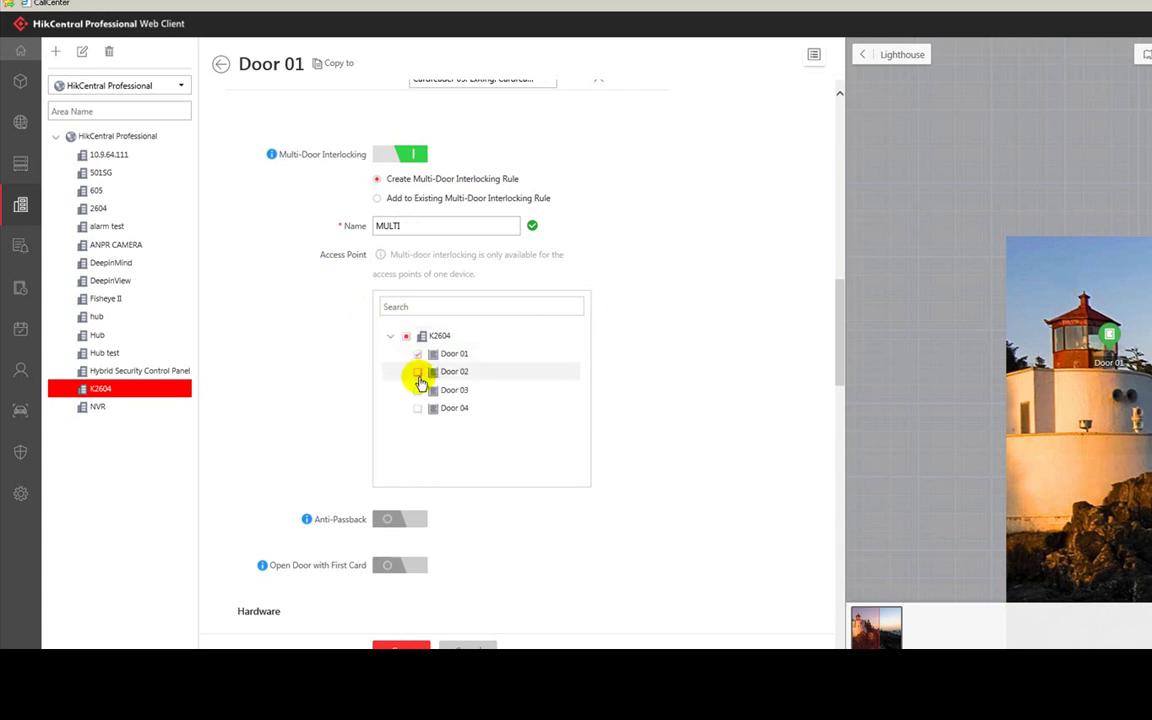
left_click(418, 373)
left_click(420, 408)
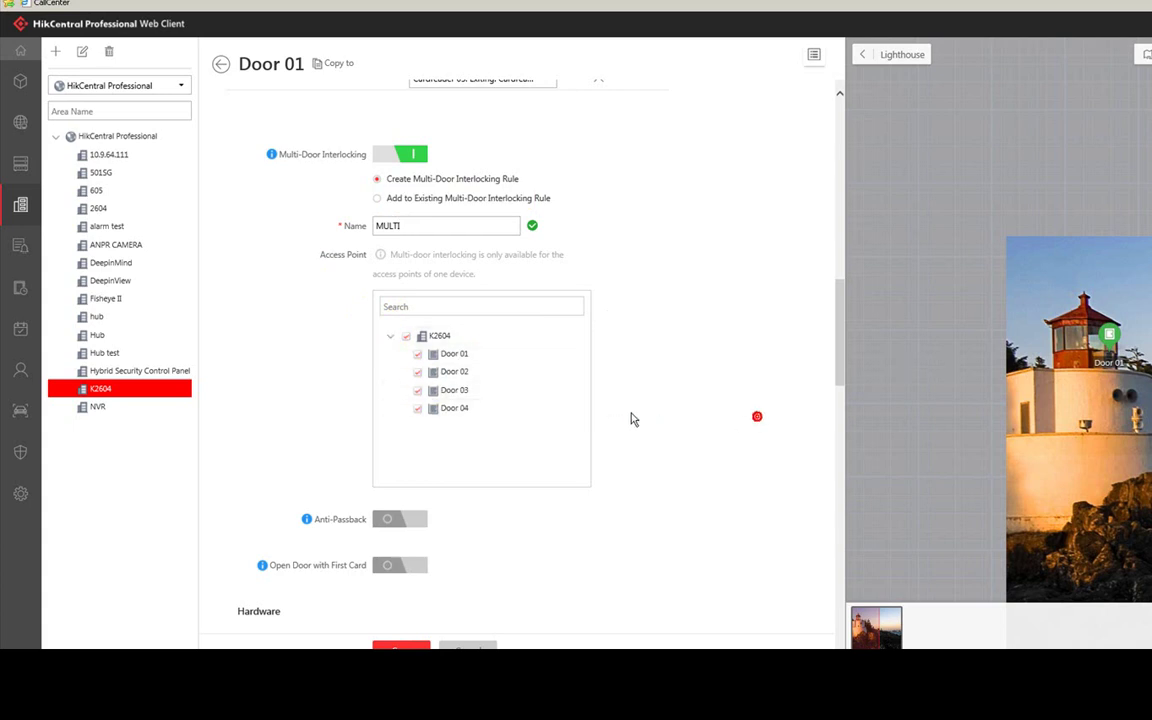
scroll(622, 414, "down", 2)
scroll(268, 360, "down", 3)
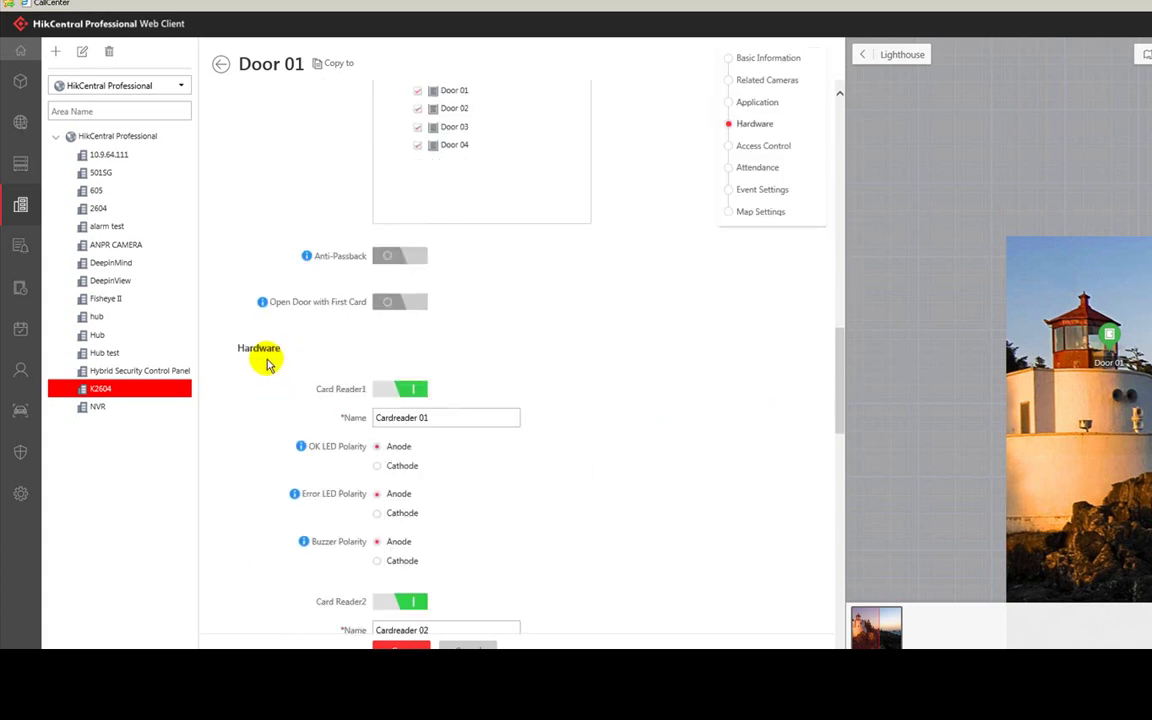
scroll(558, 417, "down", 3)
scroll(432, 476, "down", 5)
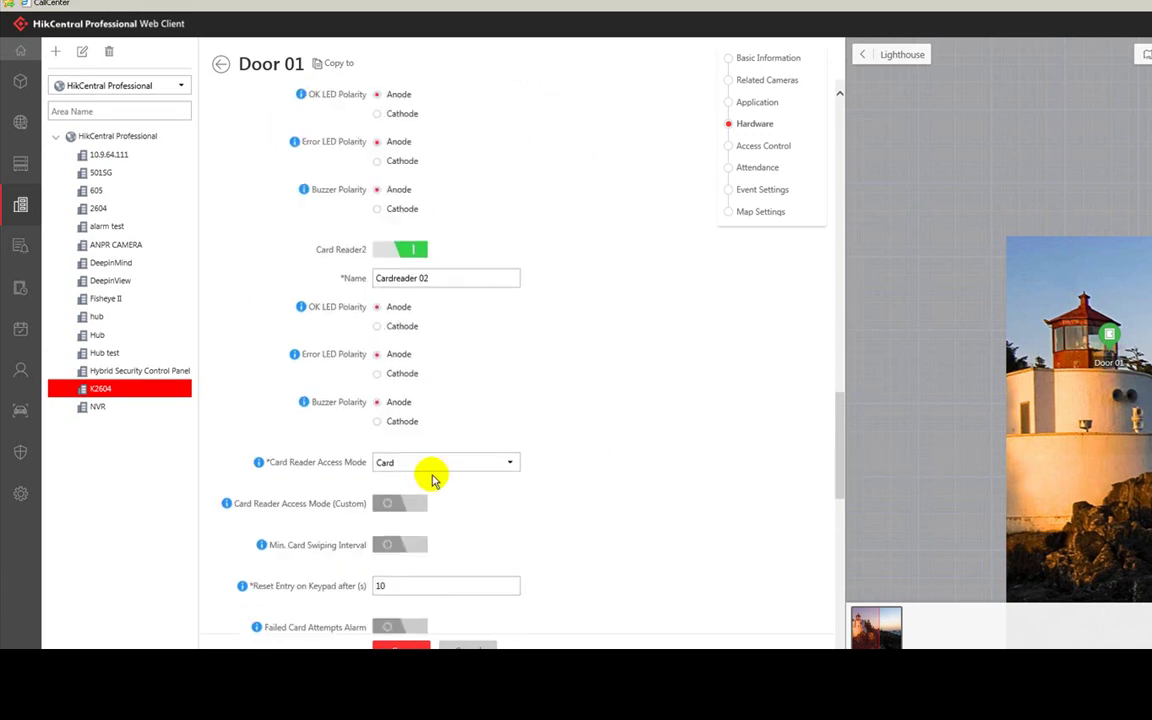
left_click(419, 198)
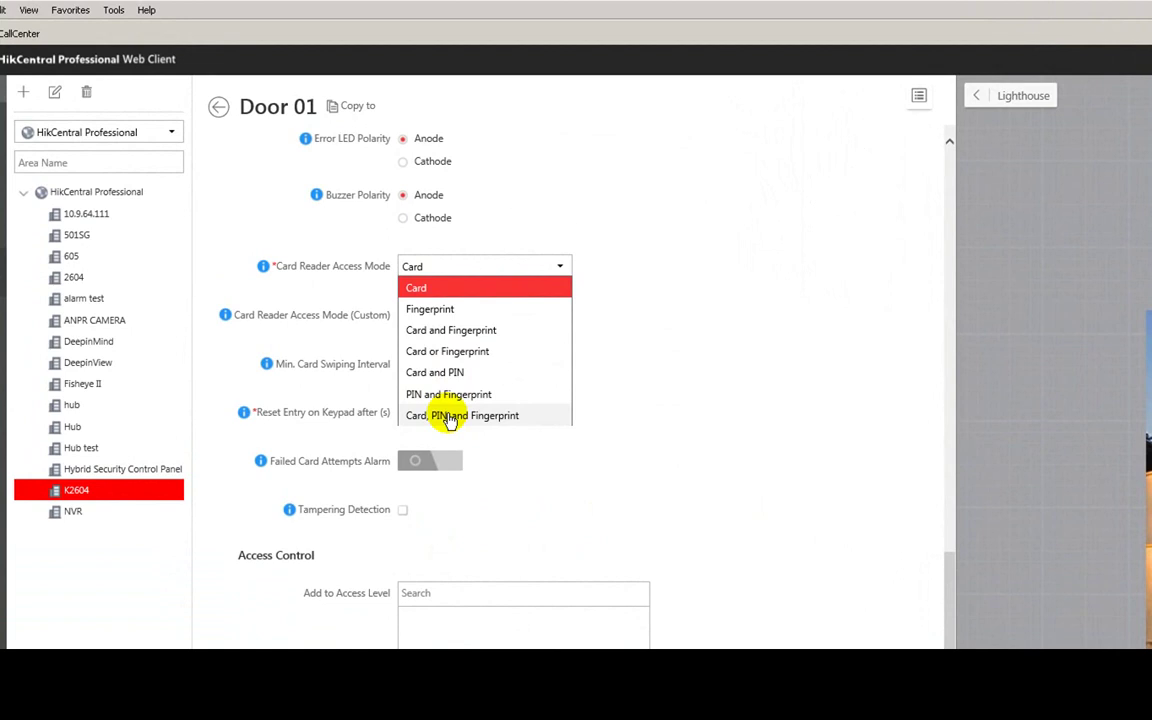
left_click(653, 304)
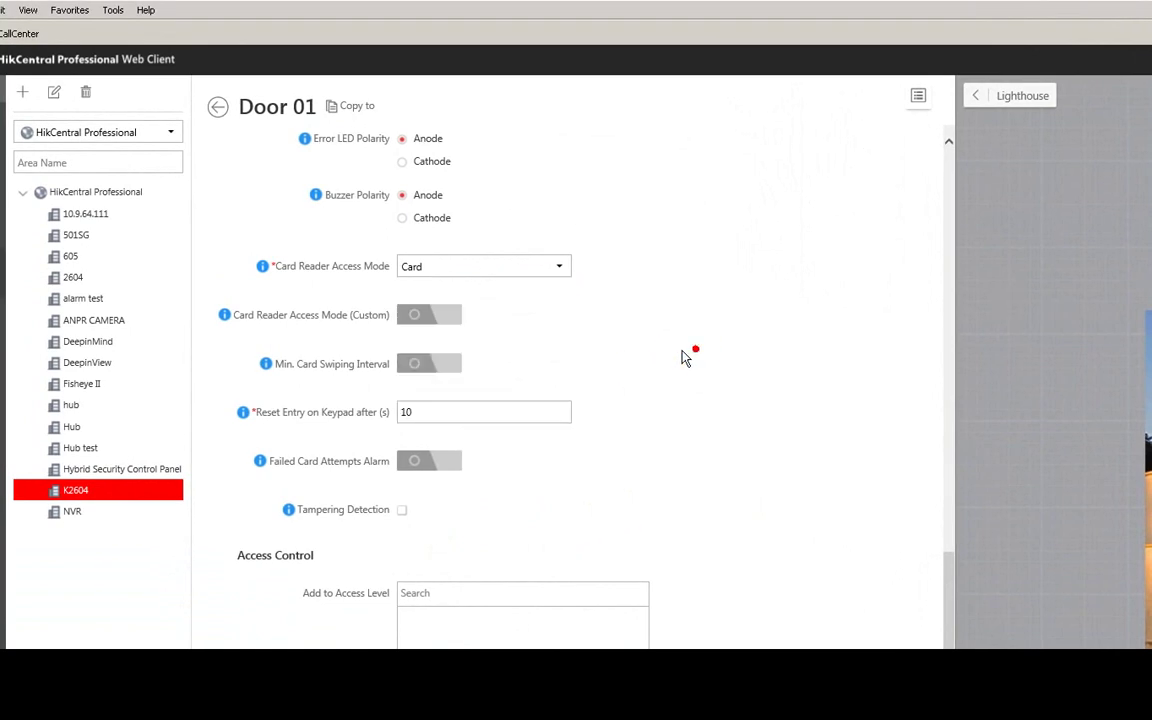
scroll(526, 334, "down", 2)
scroll(537, 393, "down", 3)
scroll(510, 340, "down", 3)
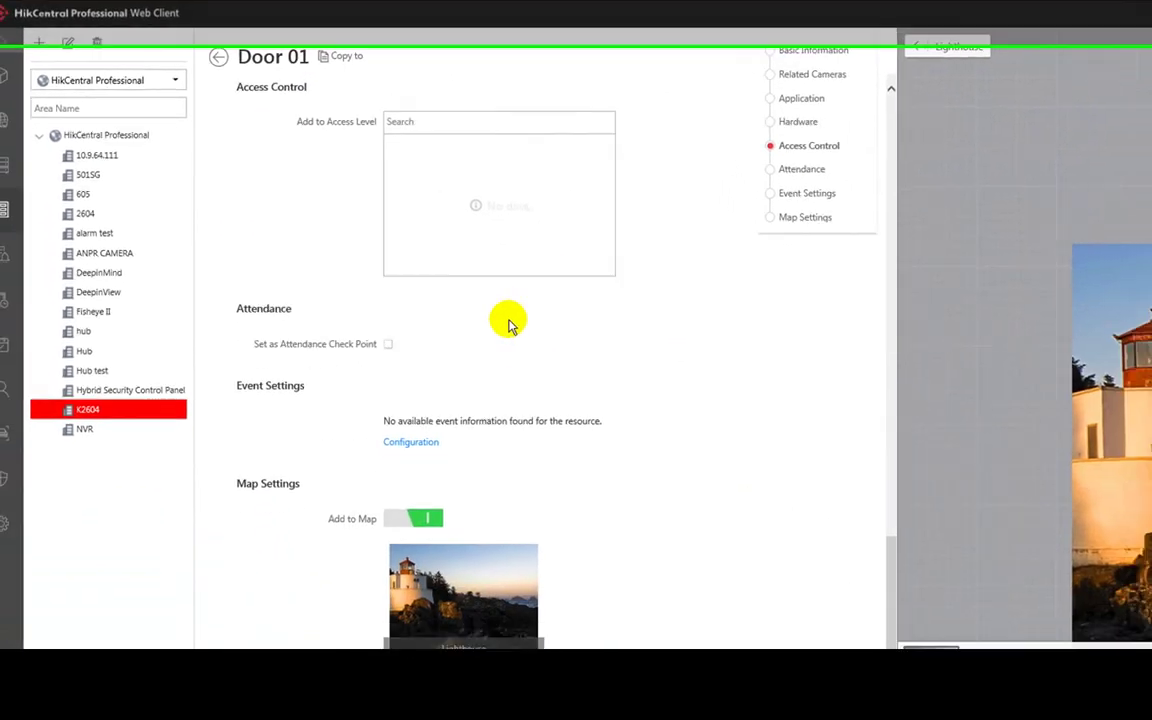
- Save the Door 01 settings and switch to Access Level management
left_click(408, 588)
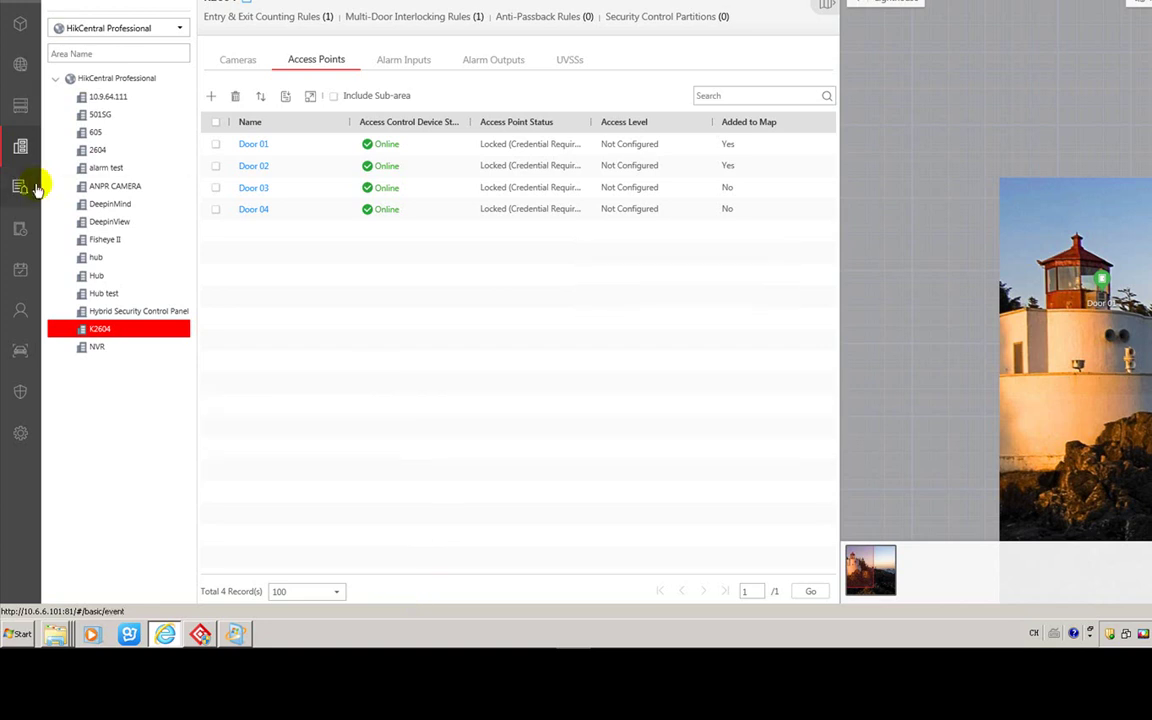
mouse_move(33, 188)
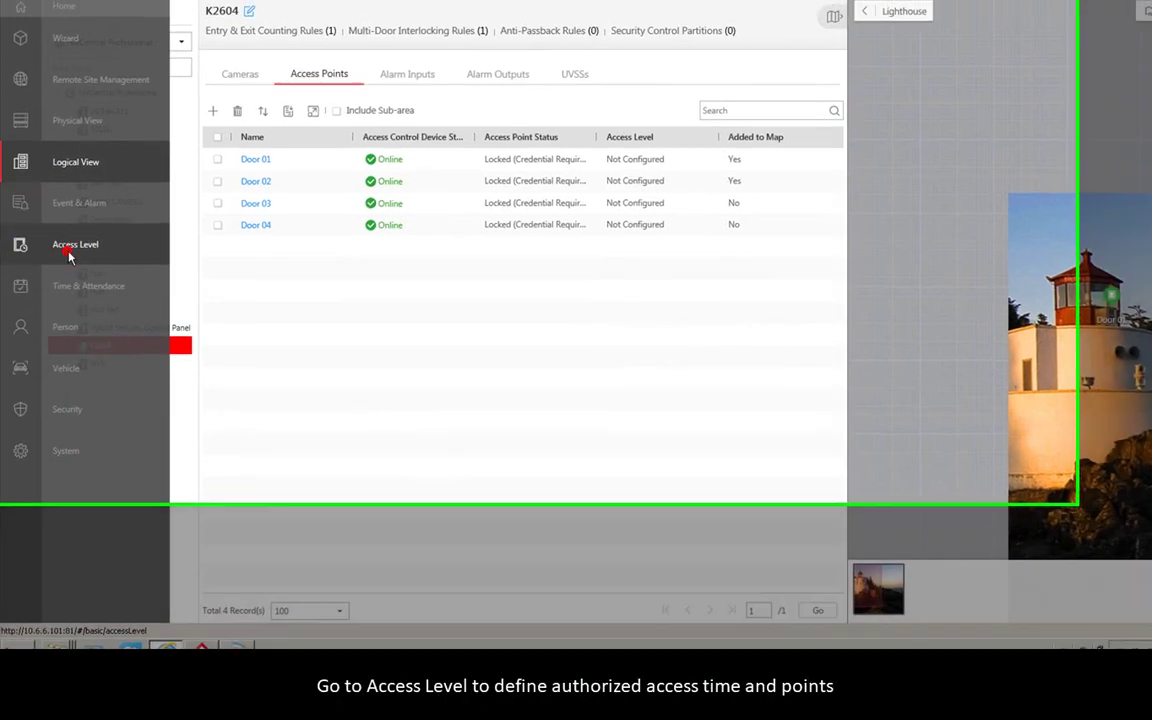
left_click(50, 230)
- Create an access level named 'access level' with the 605 and K2604 doors, previewing the All-day Template
left_click(70, 135)
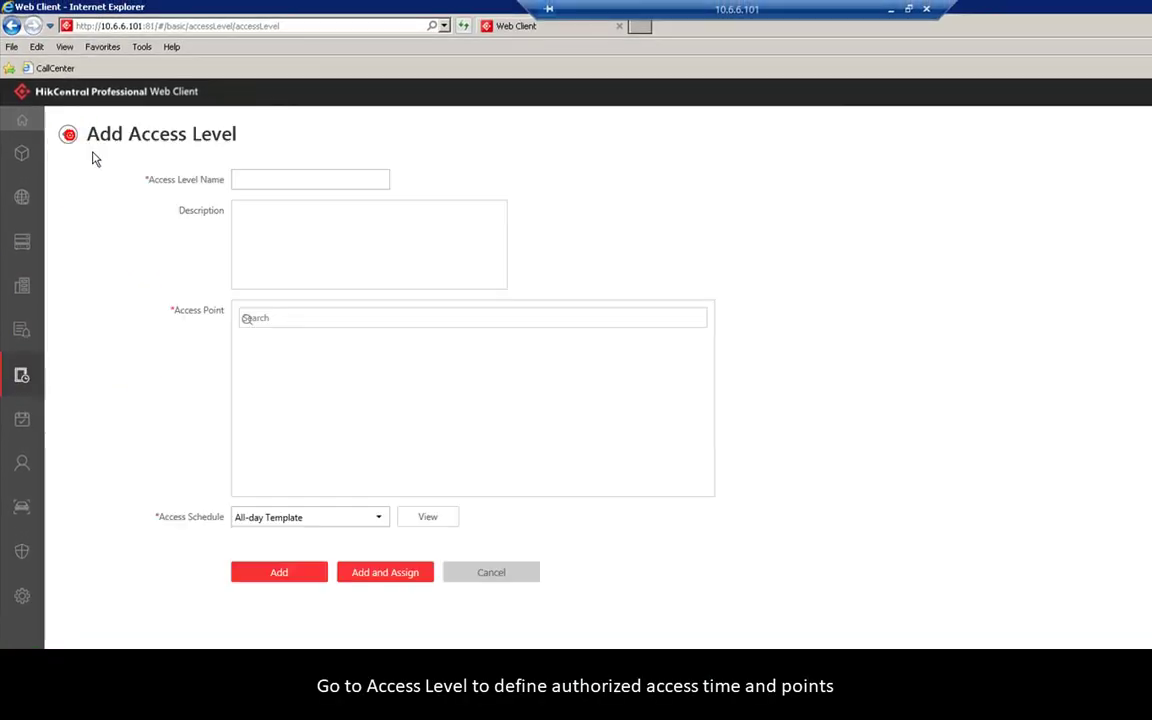
left_click(262, 181)
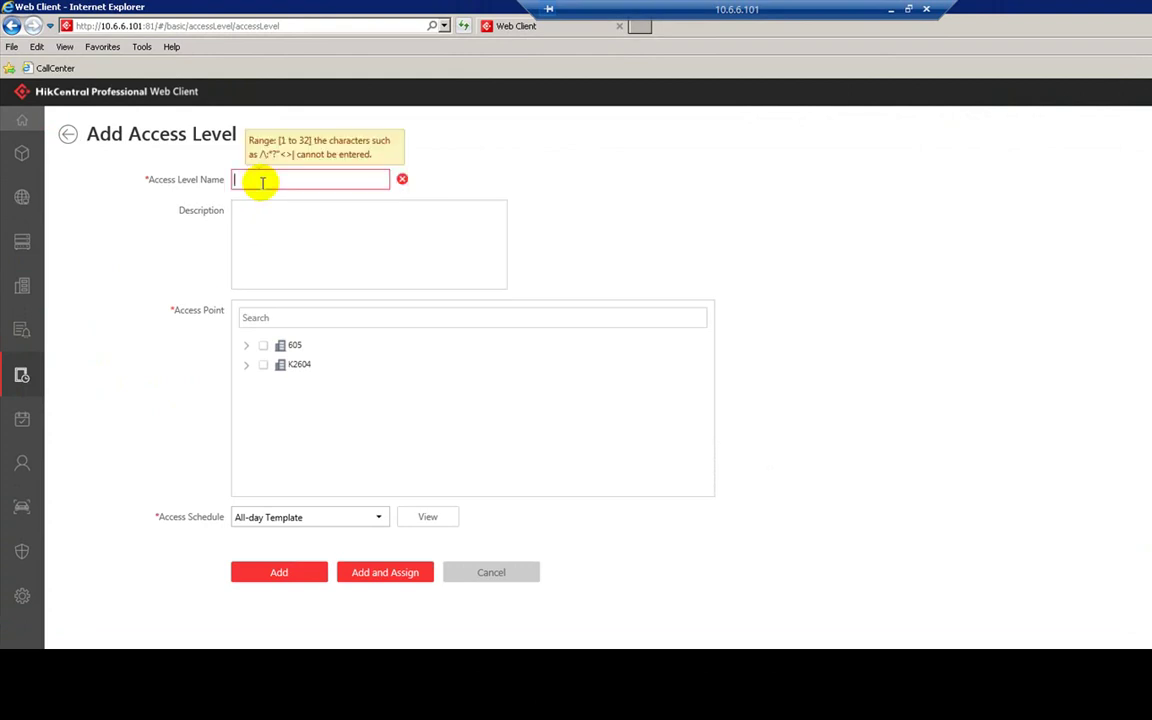
type("access level")
left_click(248, 365)
left_click(263, 365)
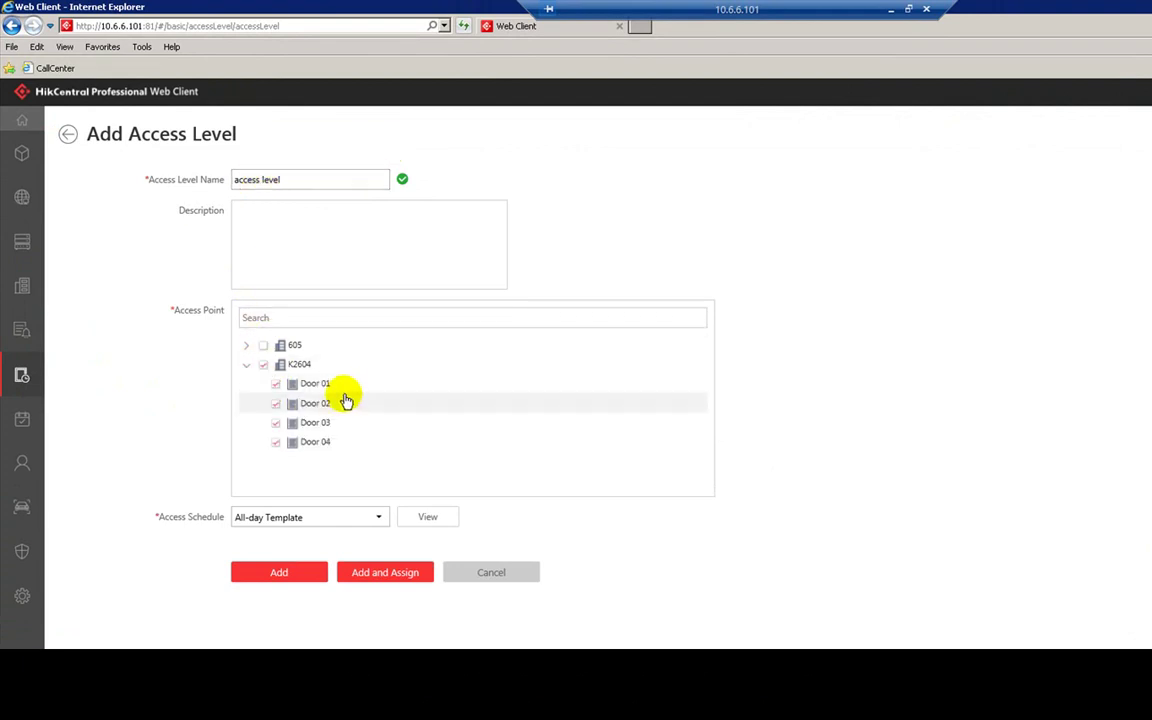
left_click(263, 345)
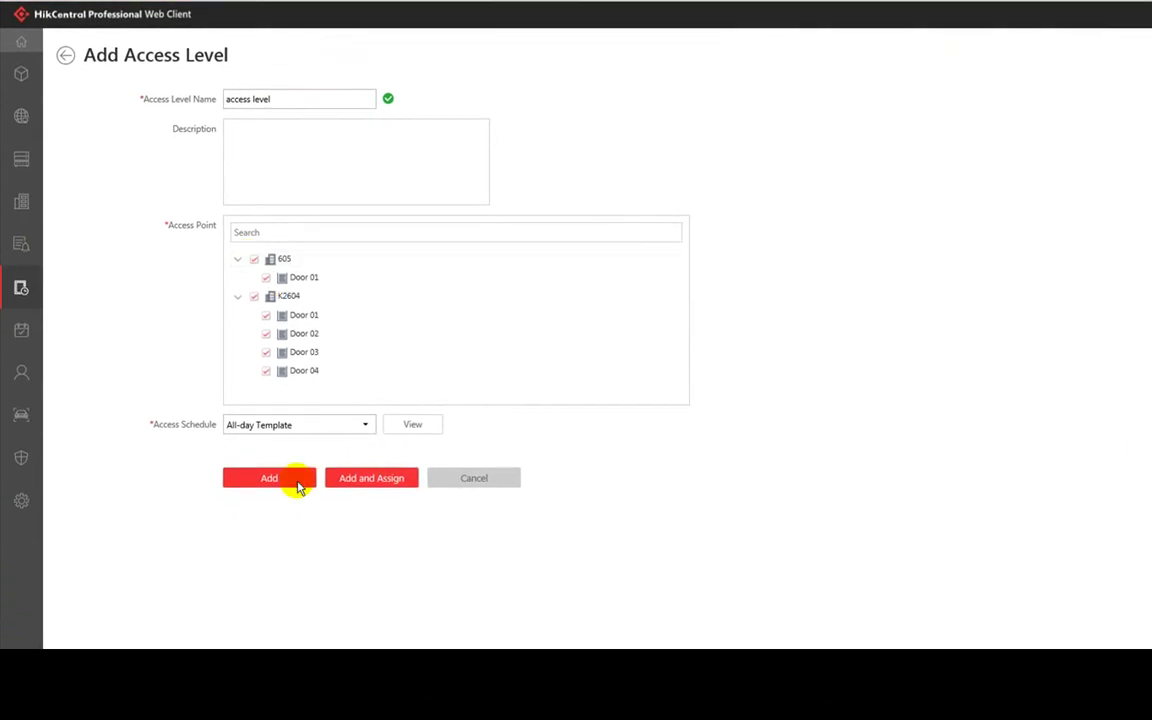
left_click(330, 428)
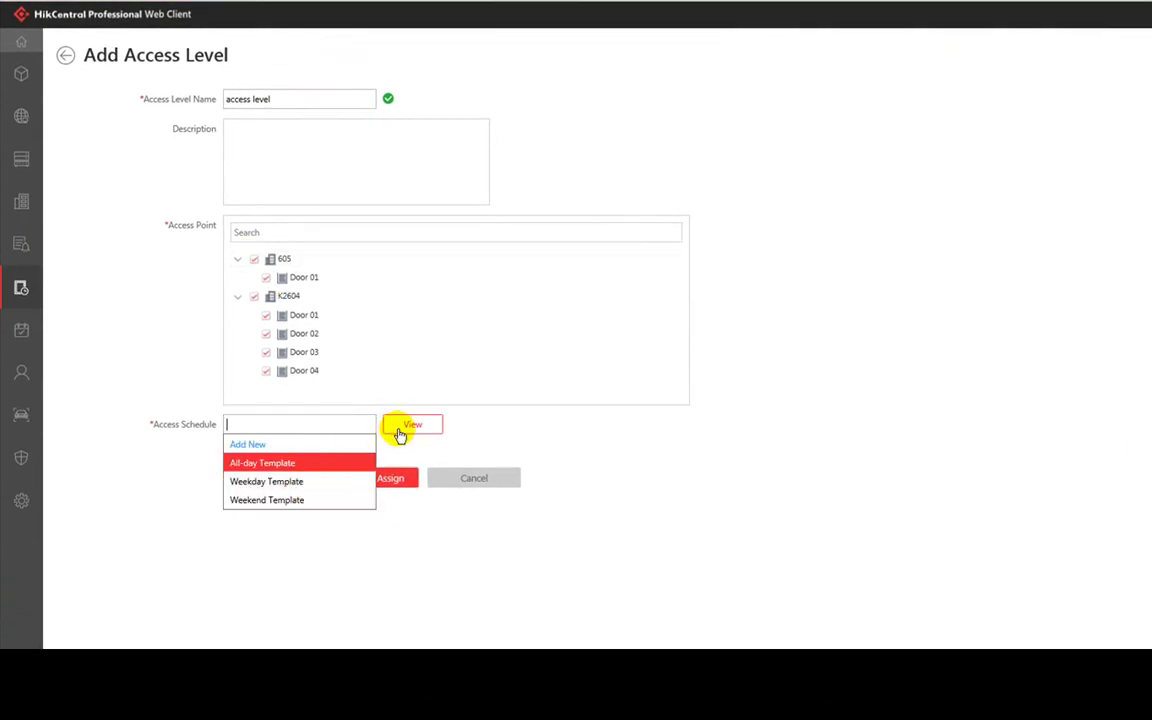
left_click(397, 428)
left_click(950, 208)
- Start a new access schedule template, drawing and then clearing a Sunday–Friday 07–16h block
left_click(364, 428)
left_click(262, 443)
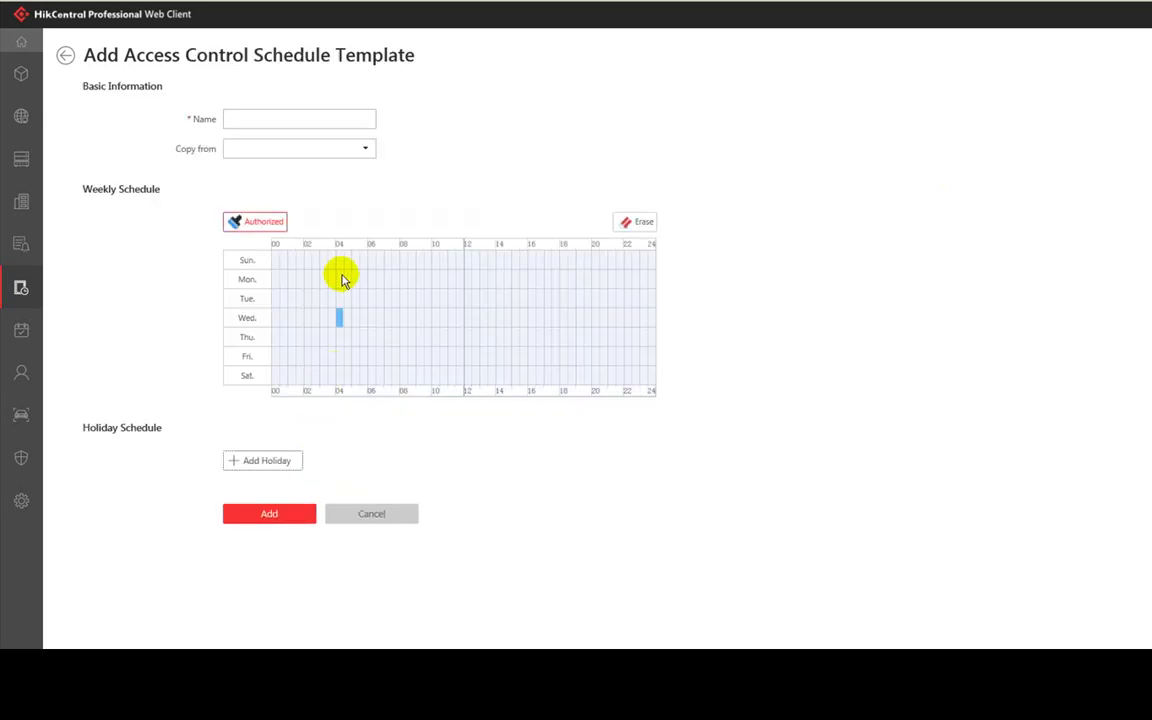
left_click(257, 120)
left_click_drag(388, 257, 536, 362)
left_click(393, 262)
left_click_drag(396, 263, 537, 378)
- Add a holiday on 2019.04.17 to the schedule, authorized from 06 to 22
left_click(275, 463)
left_click(242, 456)
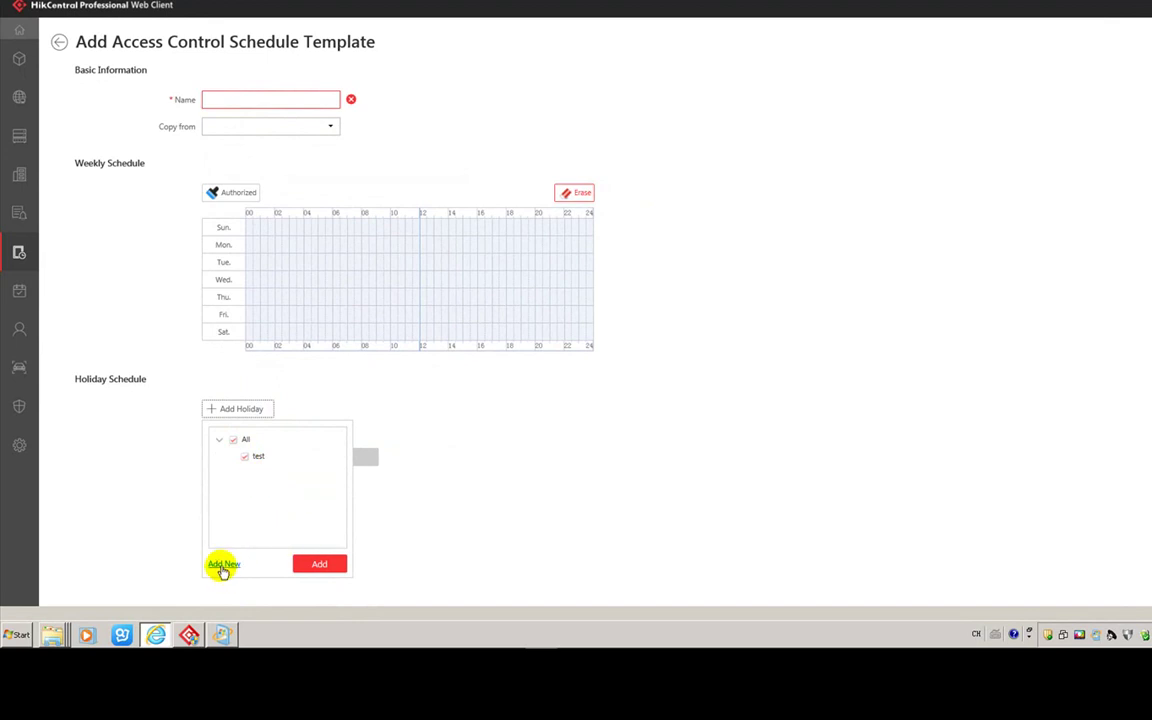
left_click(223, 566)
left_click(340, 450)
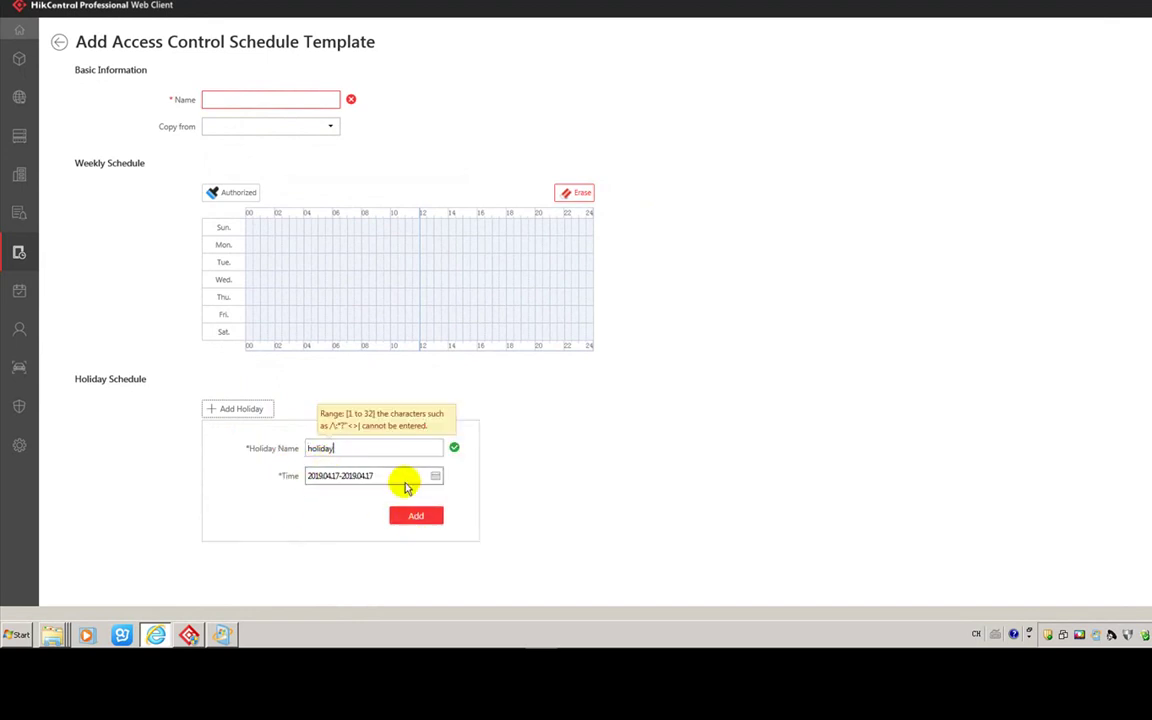
left_click(405, 482)
left_click(569, 452)
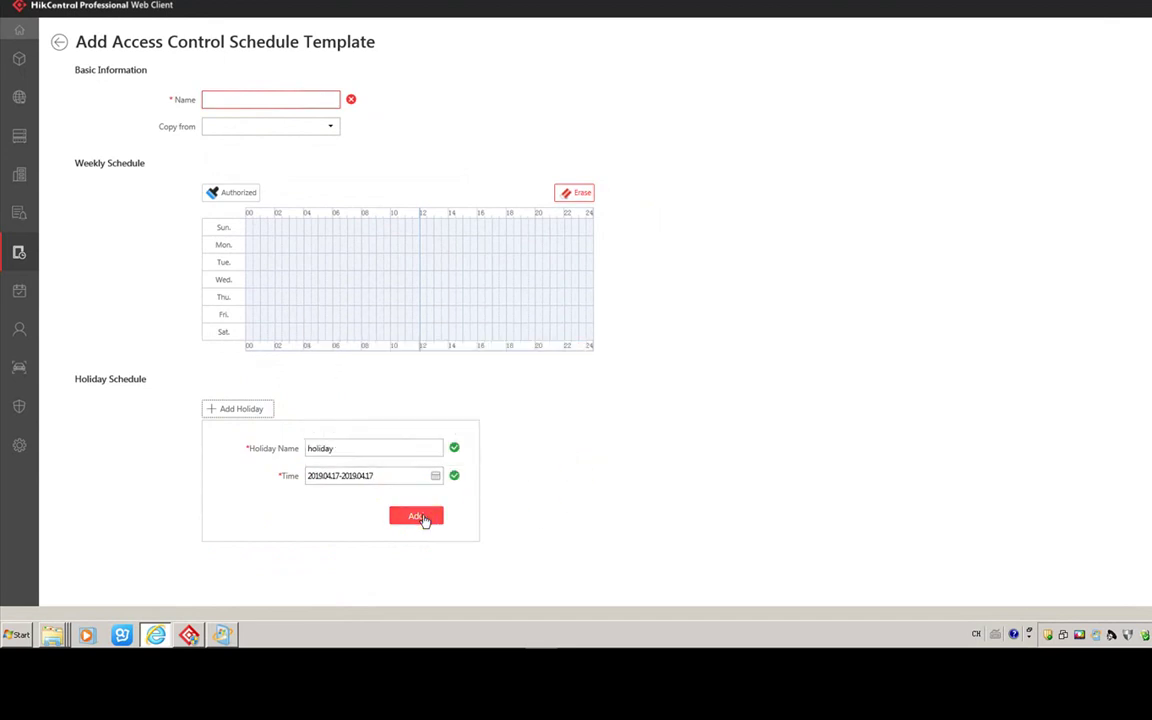
left_click(422, 519)
left_click_drag(355, 470, 573, 475)
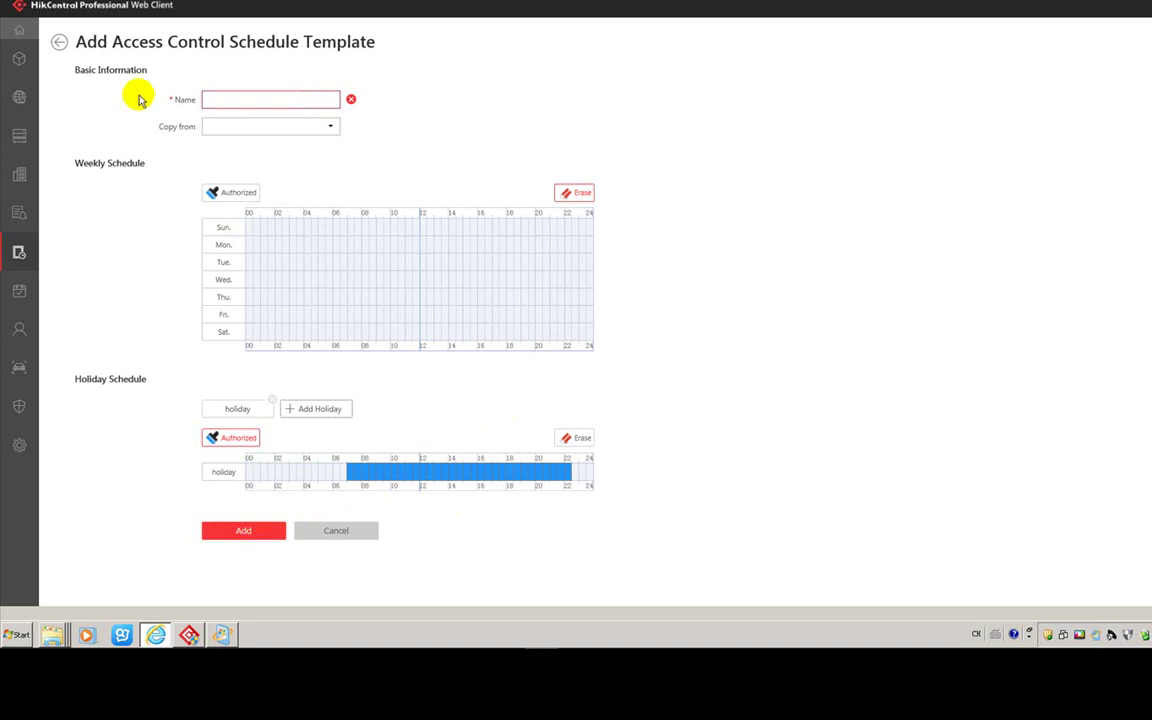
- Return to the access level form, add the access level, and go to Person management
left_click(60, 45)
left_click(244, 423)
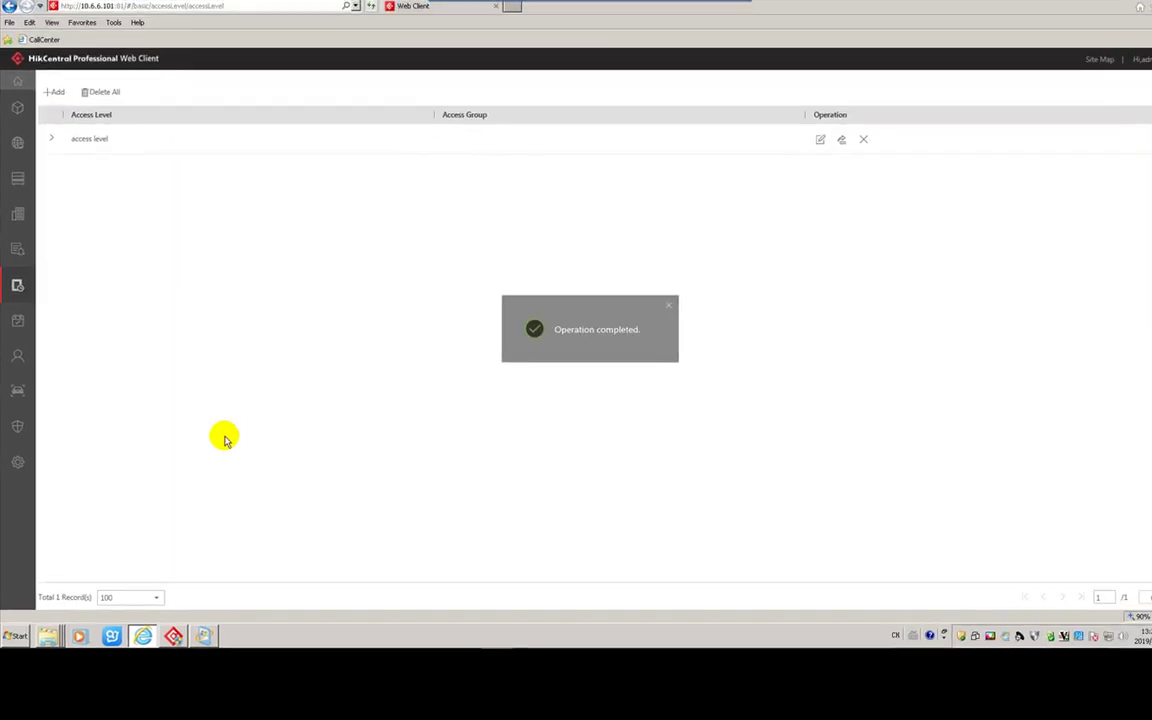
left_click(17, 356)
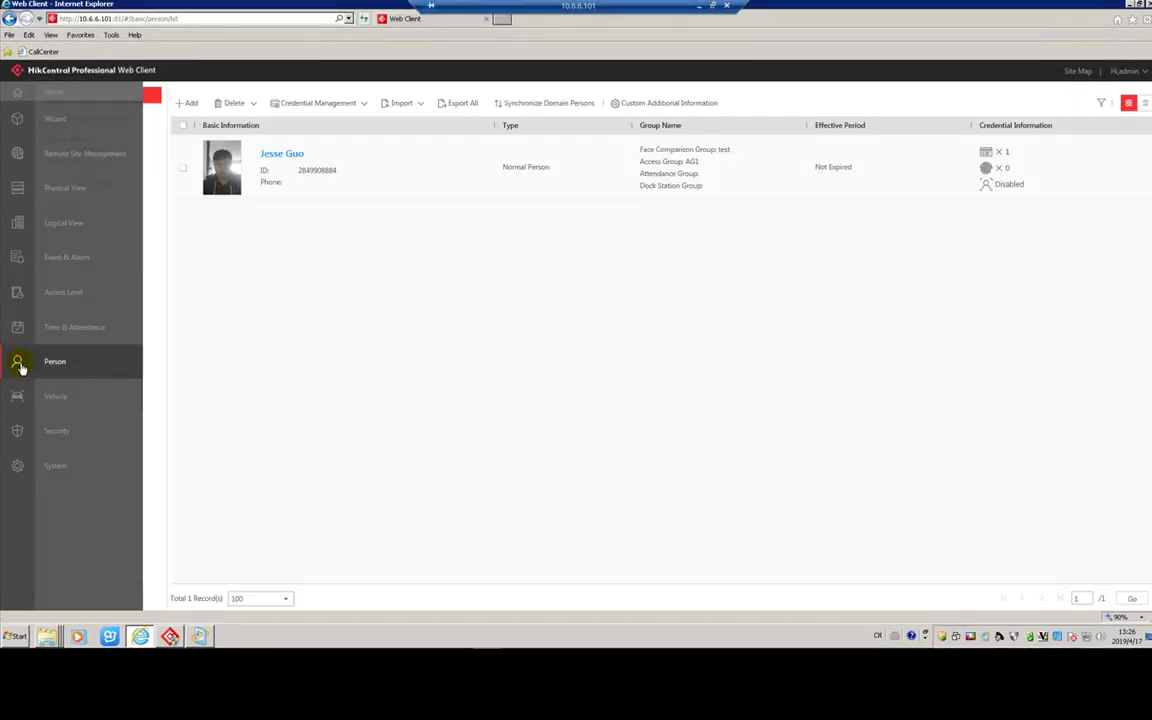
- Download the person import template via Import an Excel File, then save and open it in Excel
left_click(189, 104)
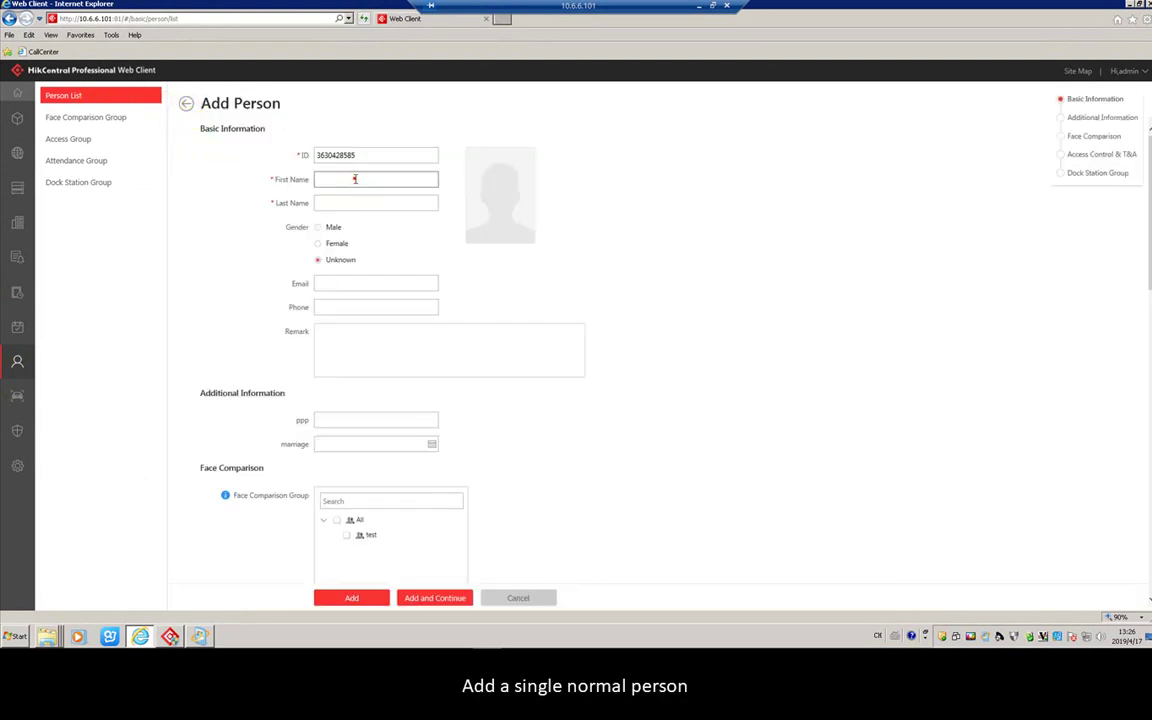
scroll(211, 193, "down", 4)
left_click(186, 107)
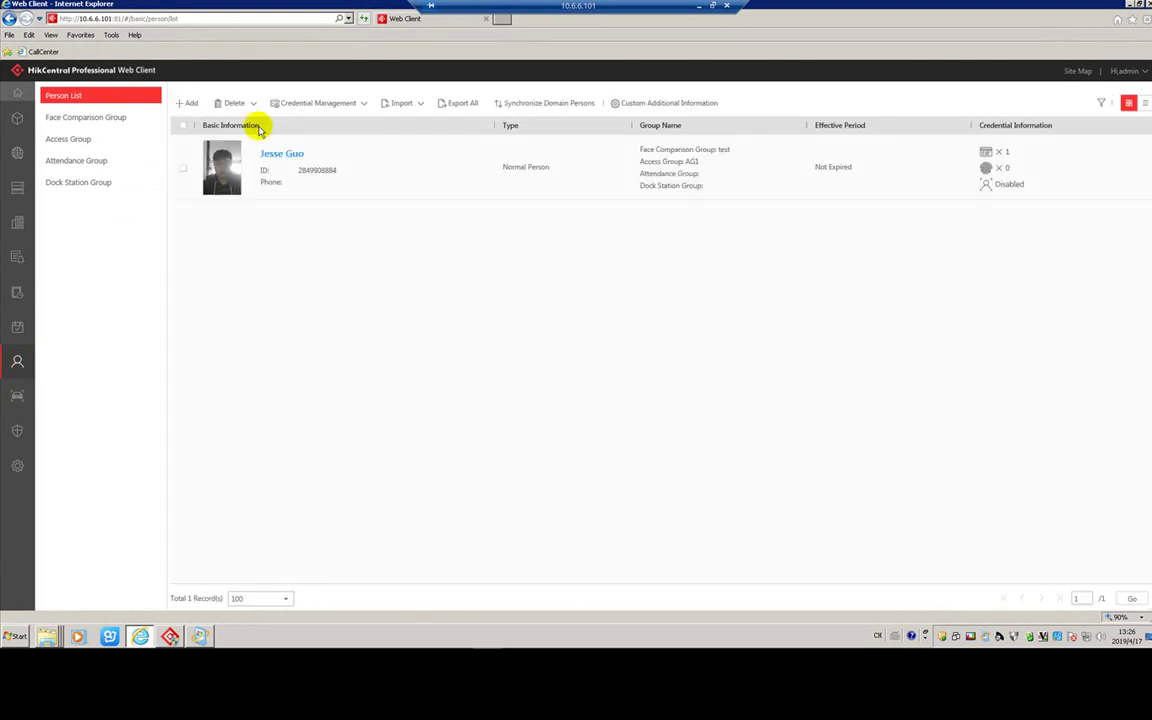
left_click(393, 104)
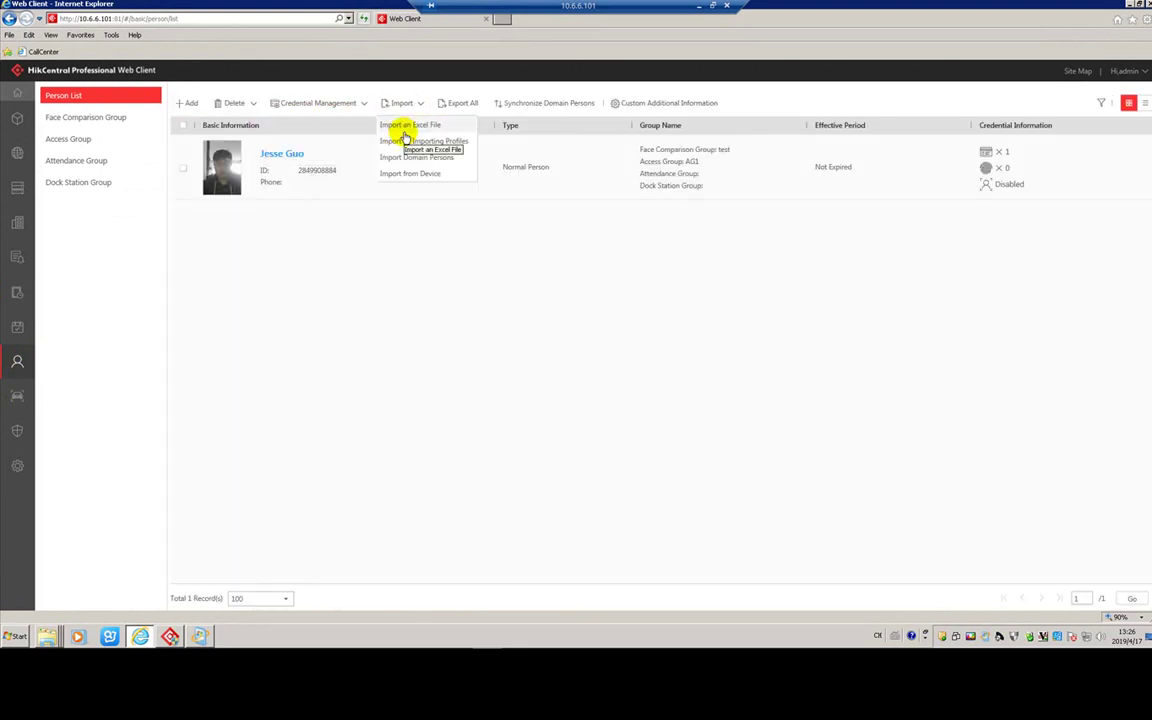
left_click(405, 130)
left_click(478, 158)
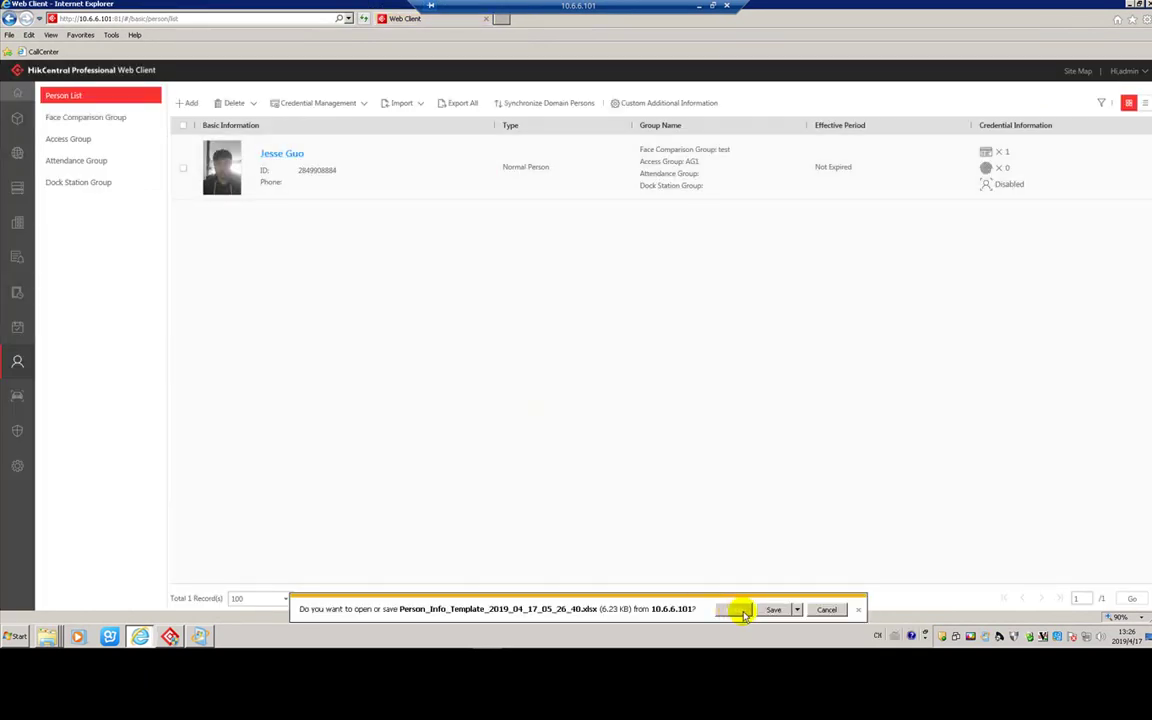
left_click(772, 609)
left_click(688, 609)
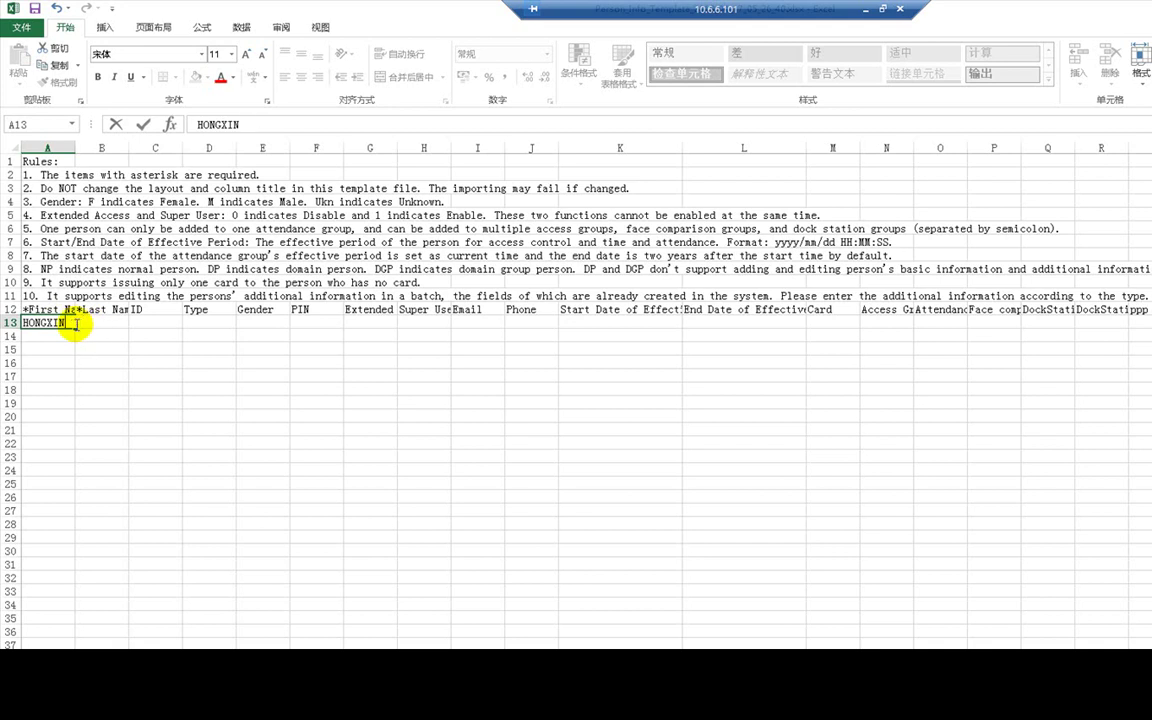
- Complete row 13 with the first person's last name, card number and access group 'access 1'
left_click(77, 325)
type("YU")
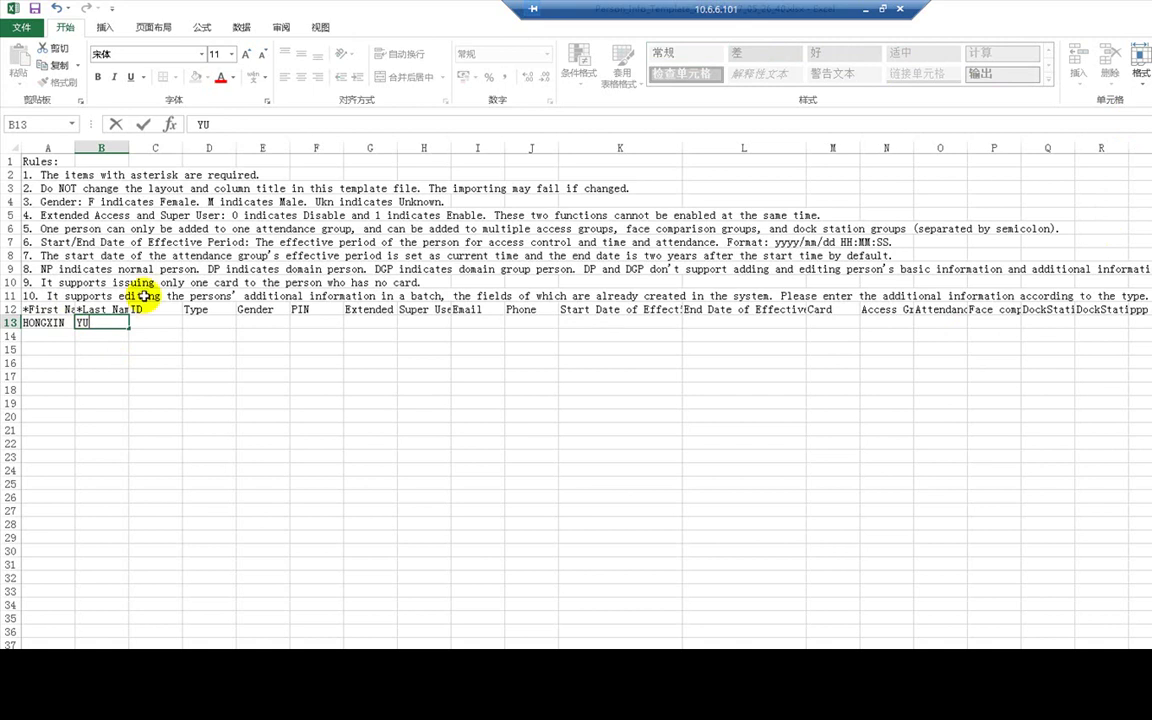
left_click(50, 322)
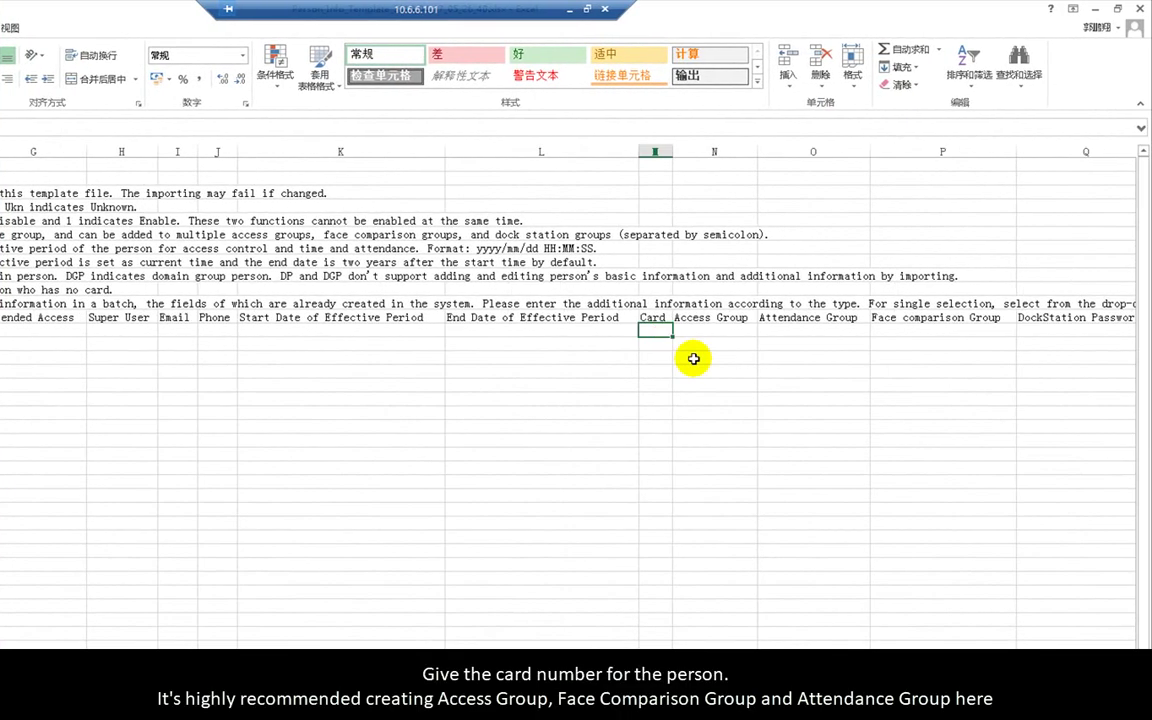
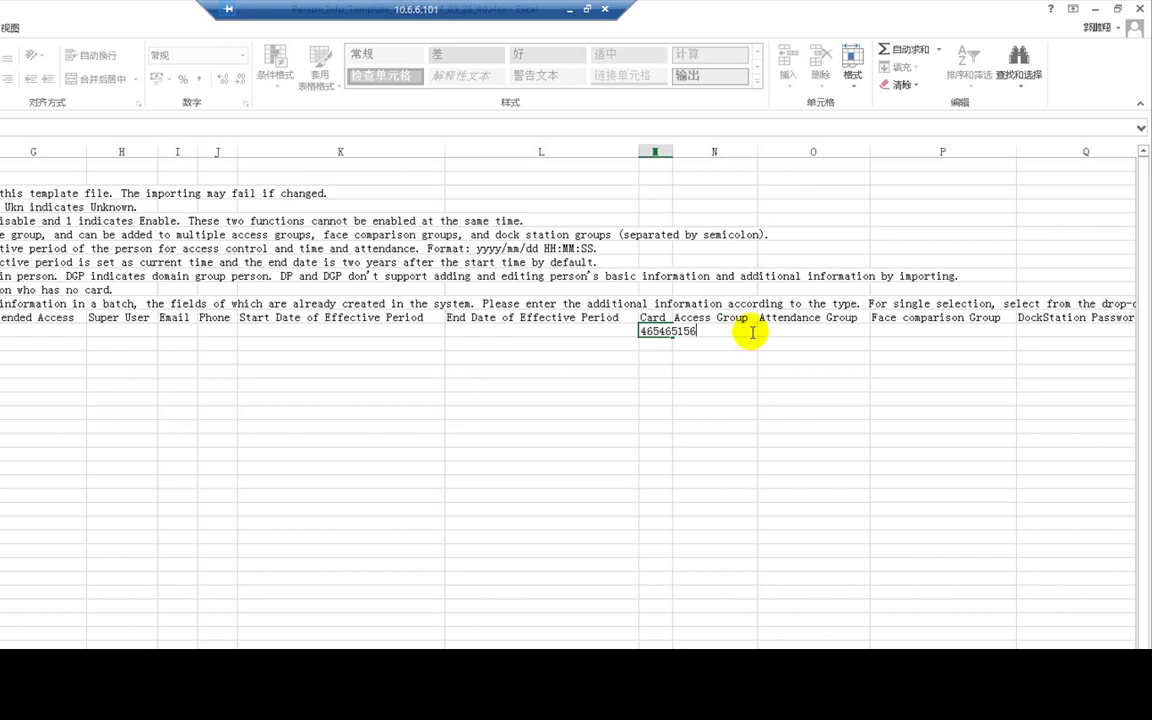
left_click(752, 333)
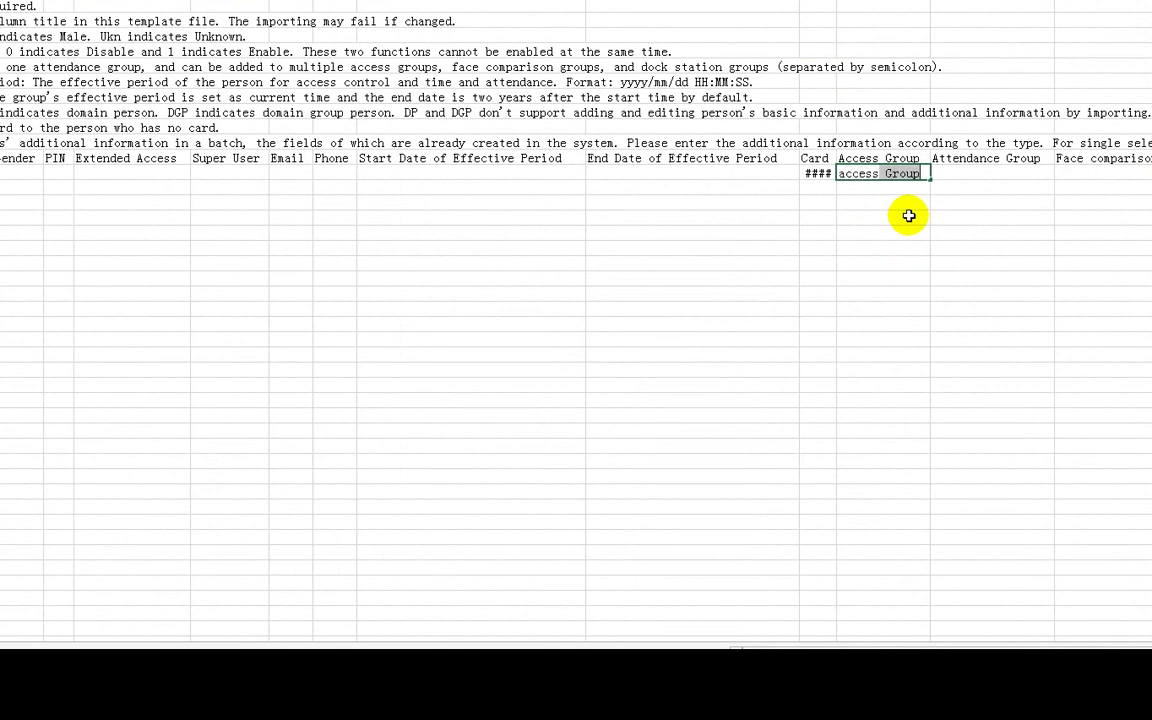
left_click(976, 309)
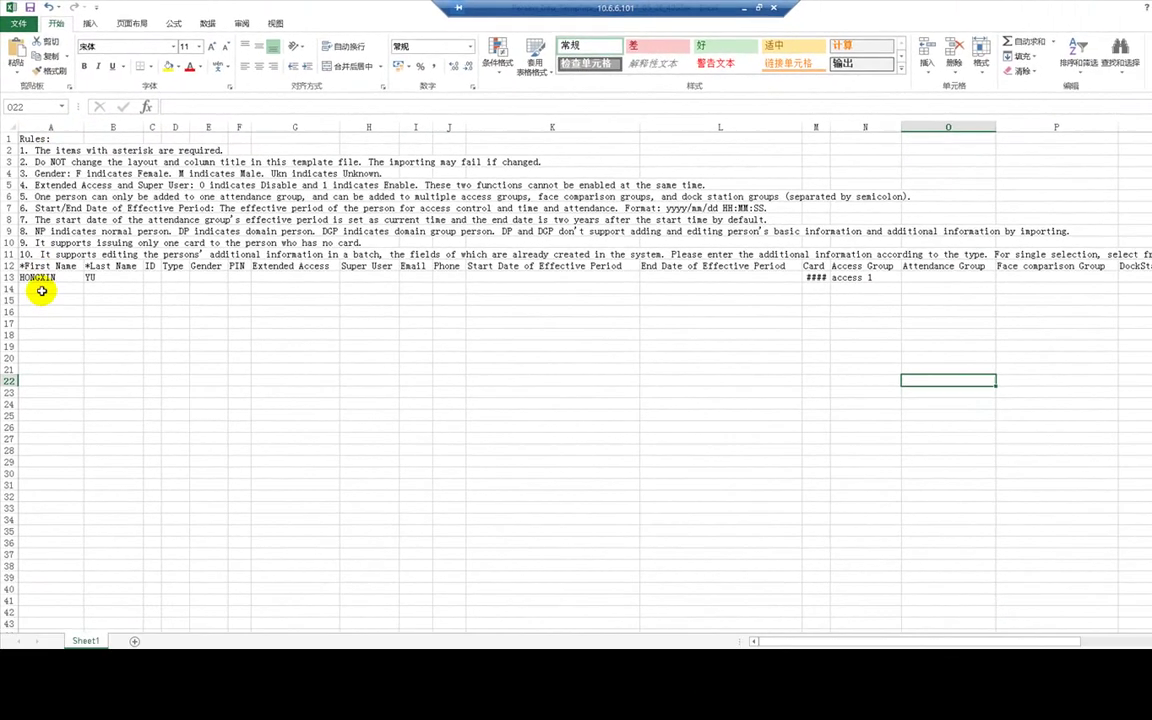
- Enter the second person's names and card number in row 14, with access group 'access 2'
left_click(45, 307)
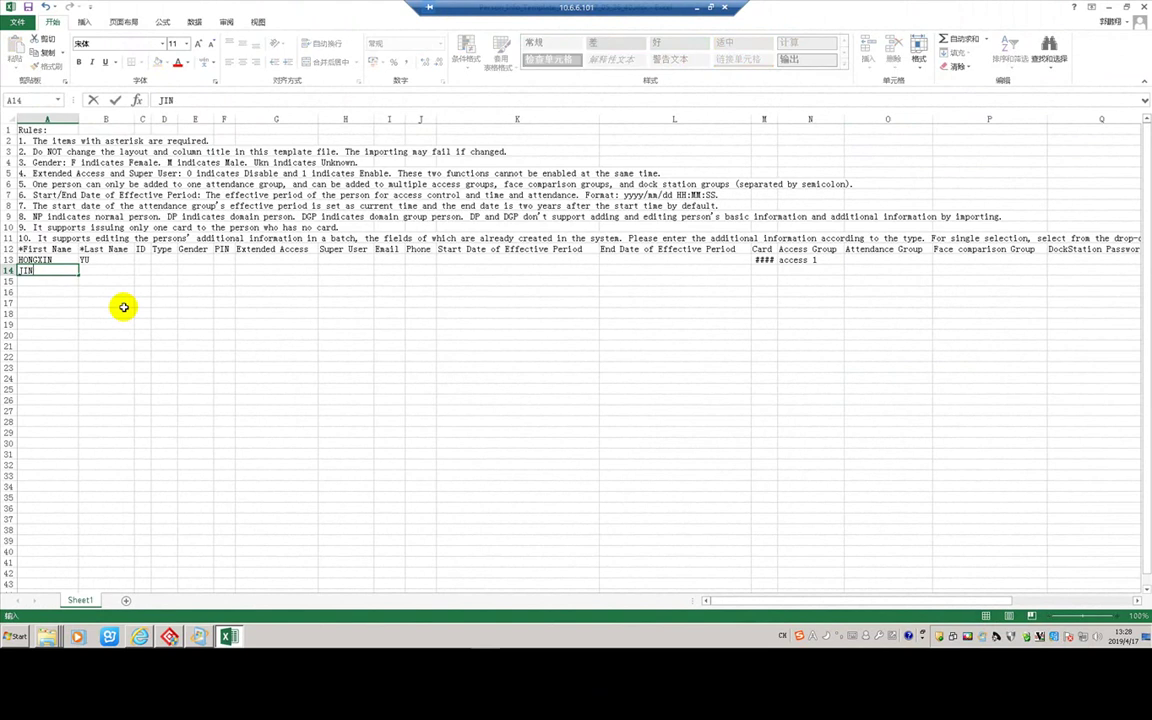
key("Tab")
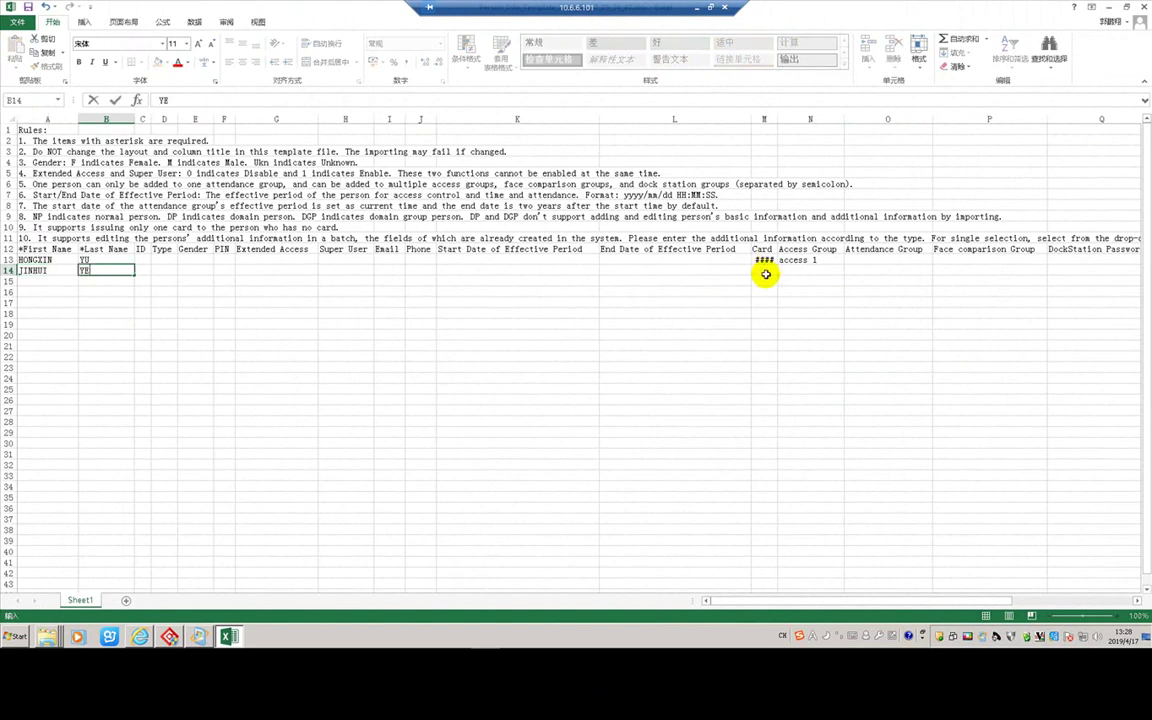
left_click(761, 270)
type("2546545")
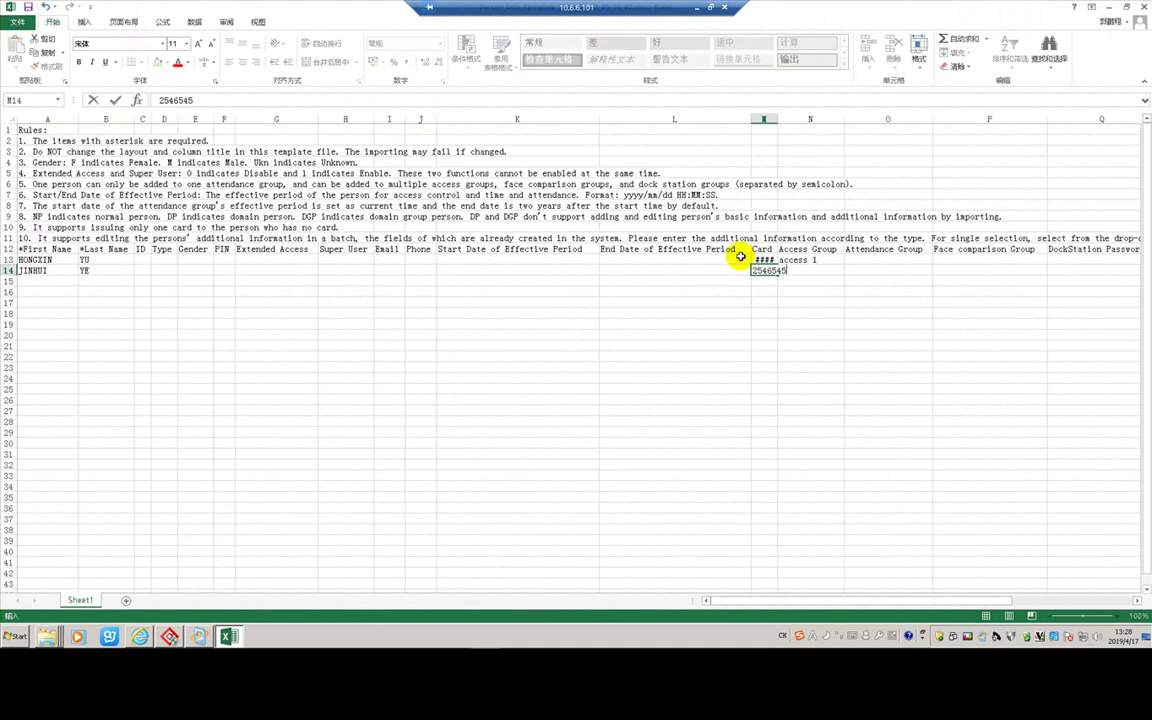
left_click(813, 260)
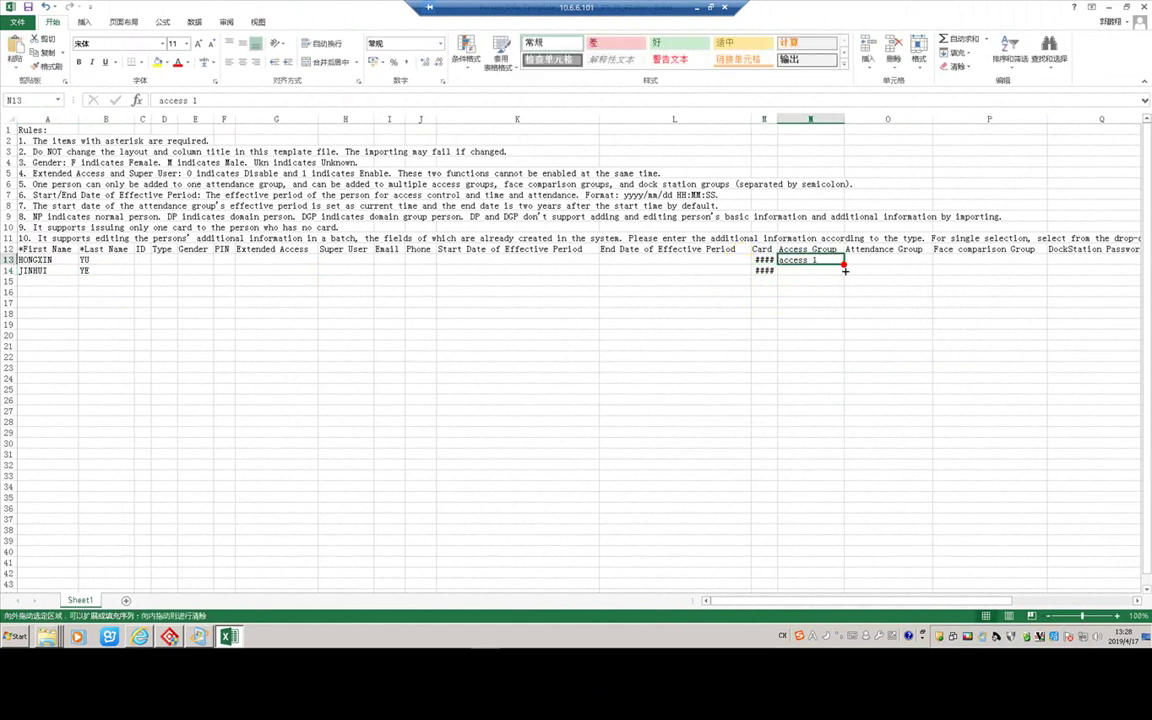
left_click_drag(845, 276, 845, 278)
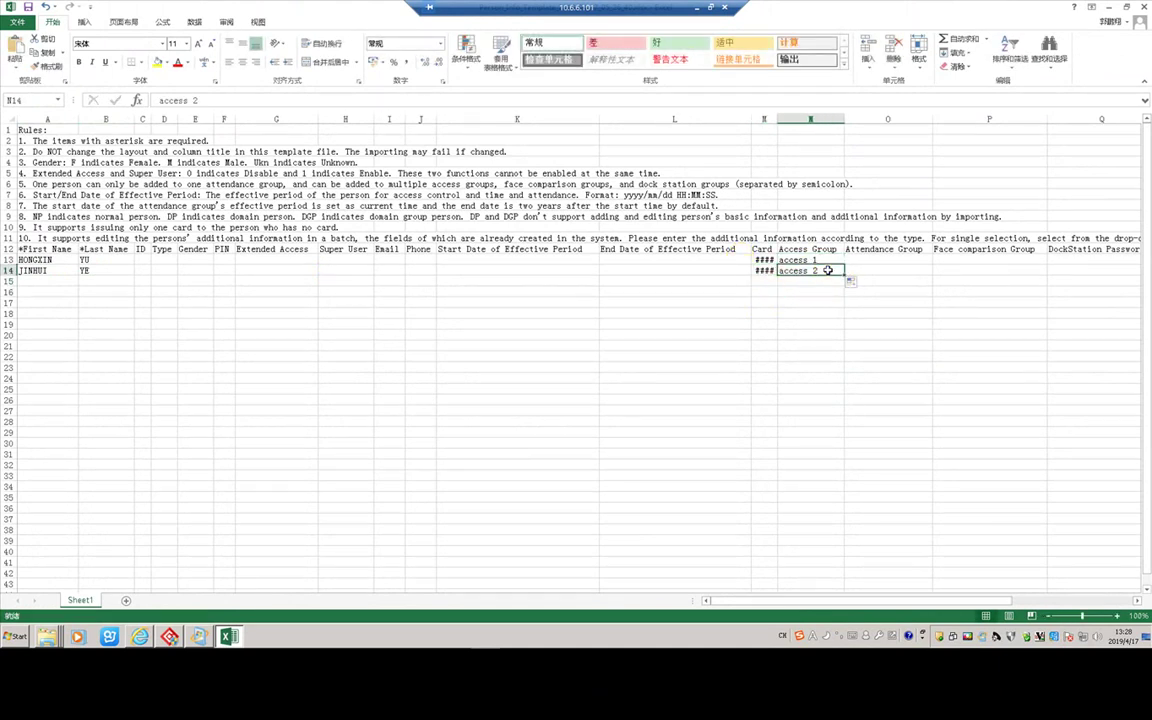
double_click(828, 270)
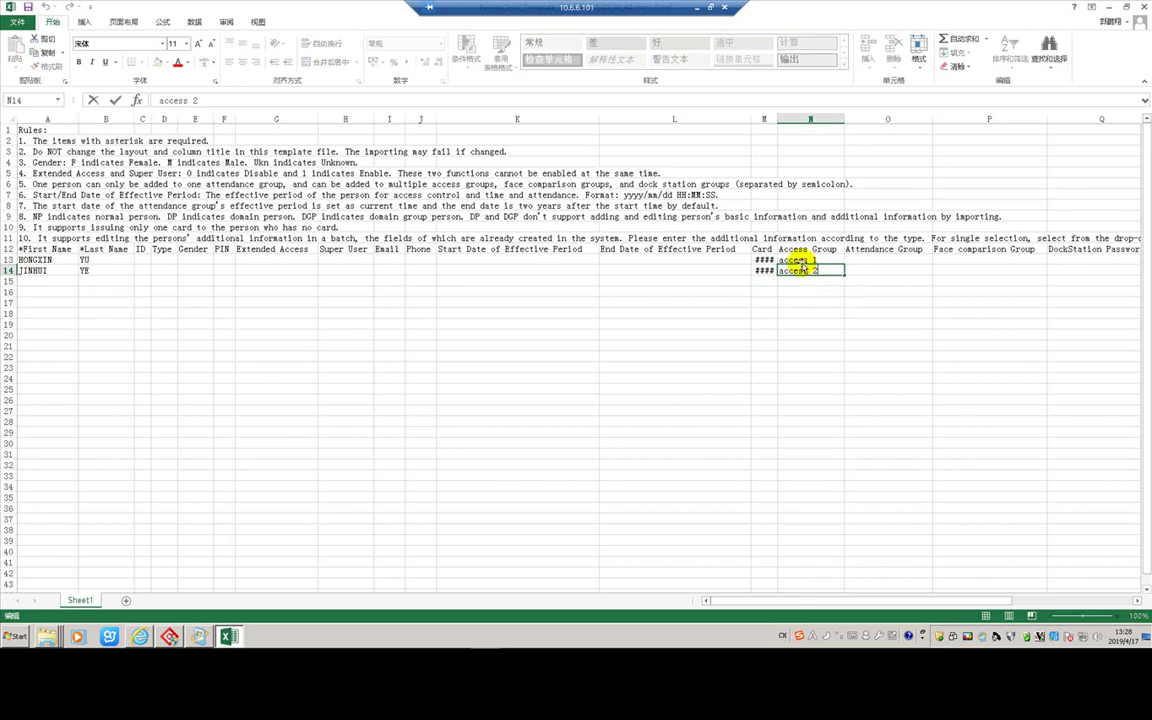
left_click(810, 331)
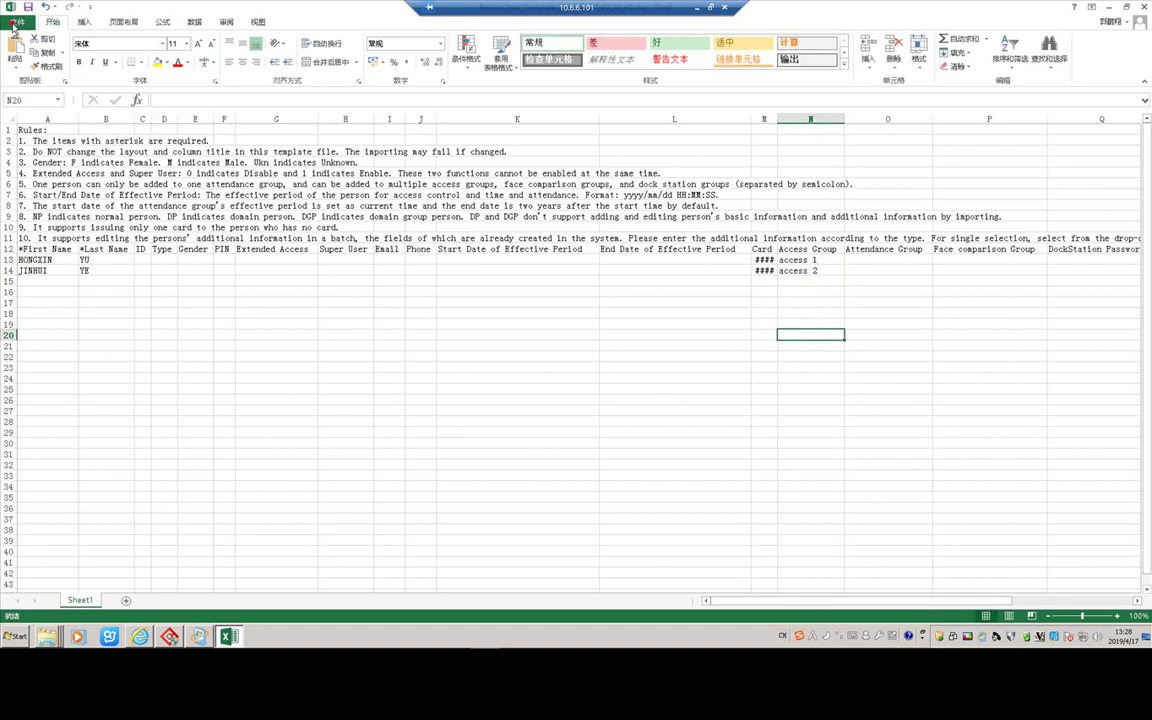
- Save the filled template to the Desktop with Save As
left_click(13, 25)
left_click(40, 147)
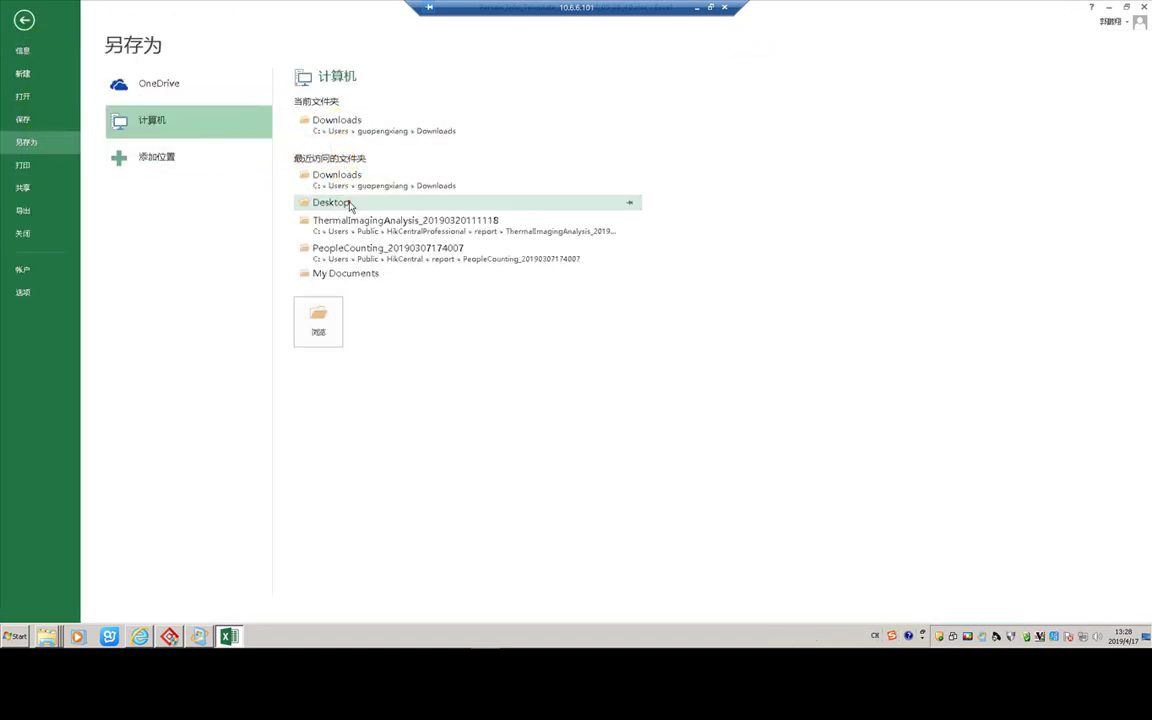
left_click(330, 202)
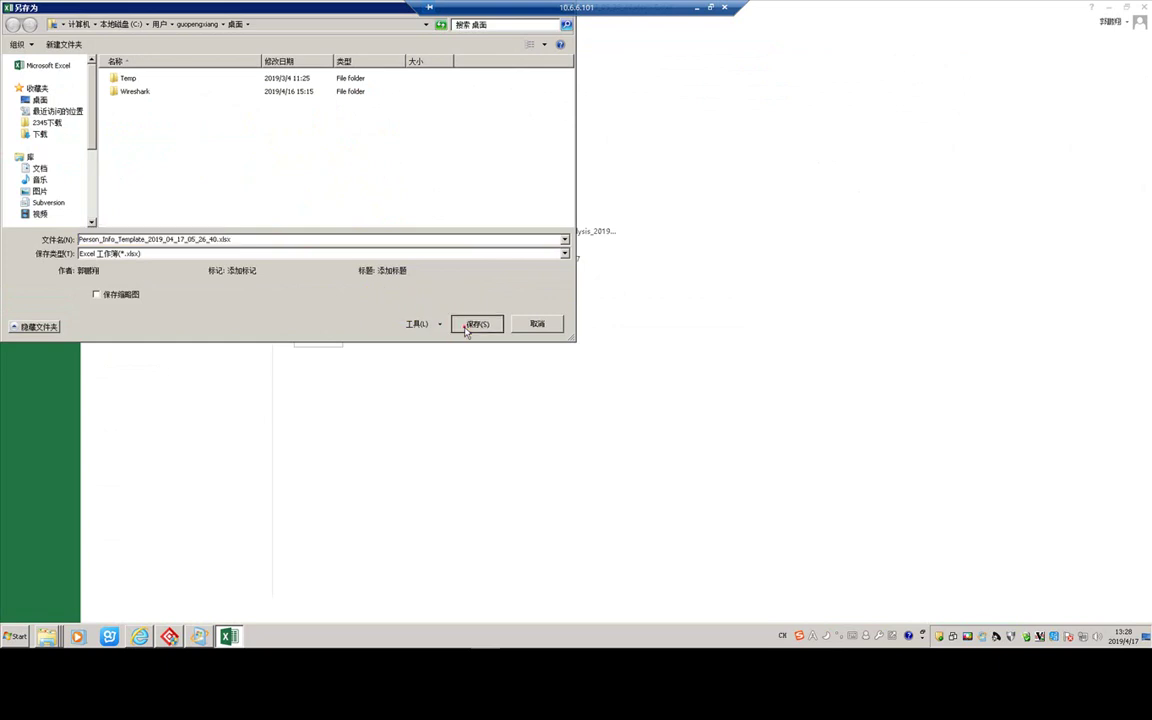
left_click(468, 325)
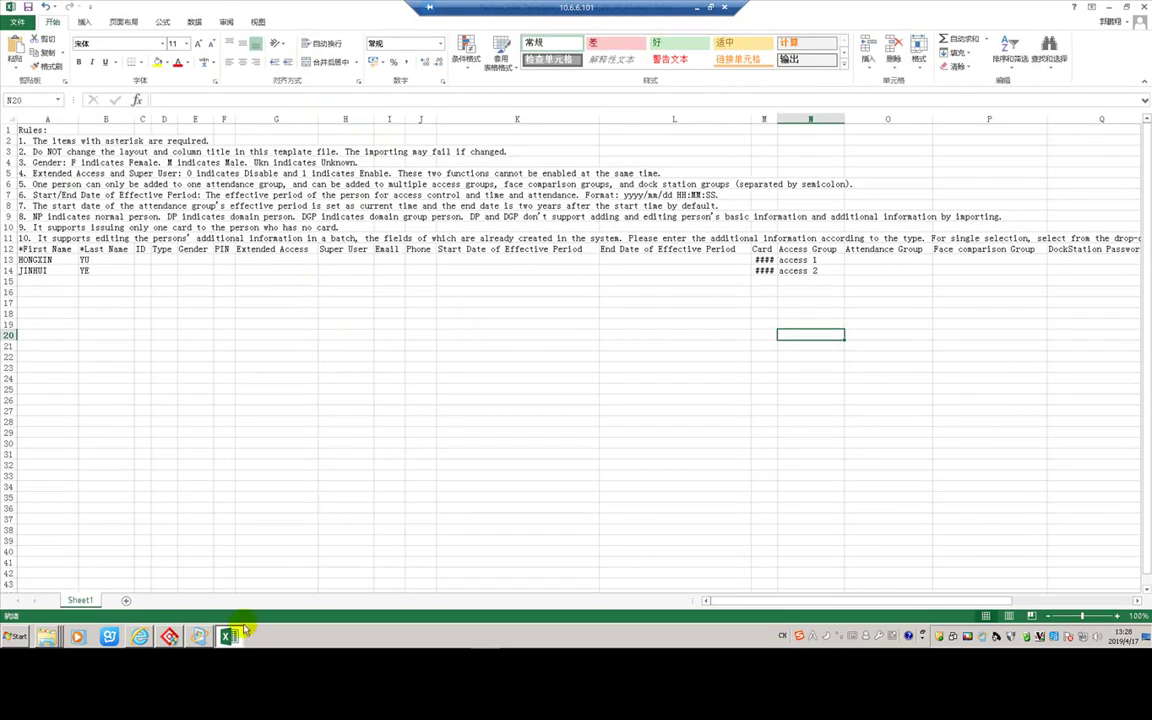
left_click(140, 636)
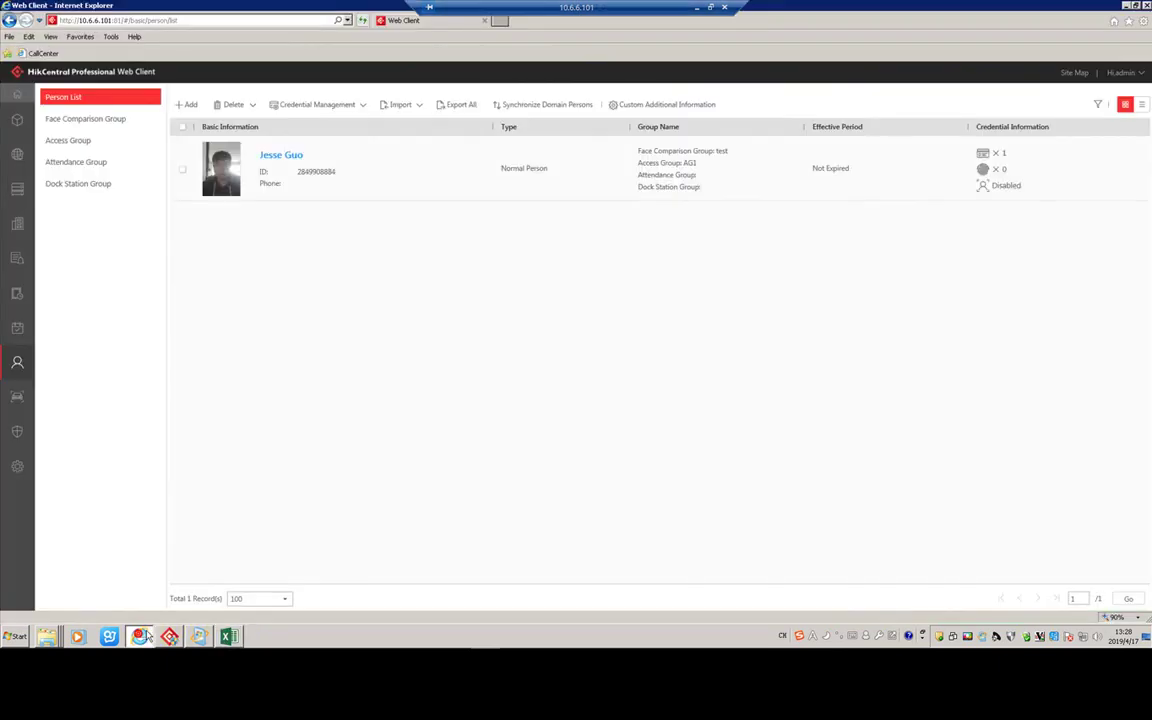
- Import the two persons from the saved Person_Info_Template file on the Desktop
left_click(416, 106)
left_click(412, 128)
left_click(481, 159)
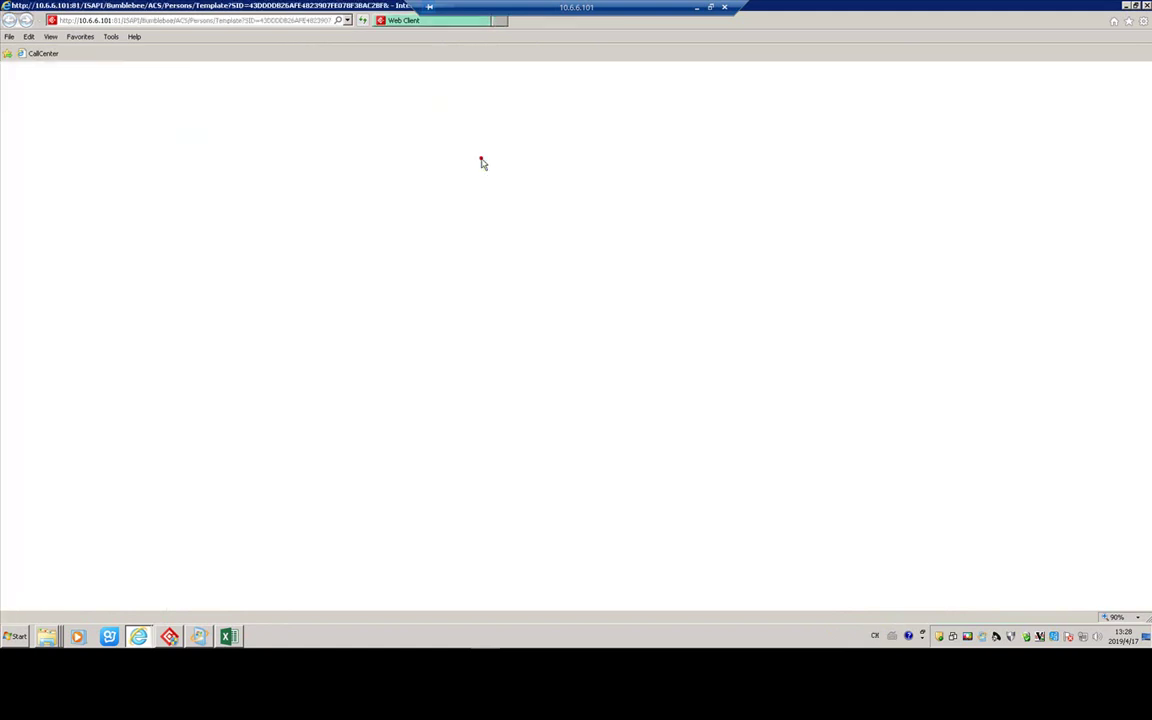
left_click(855, 610)
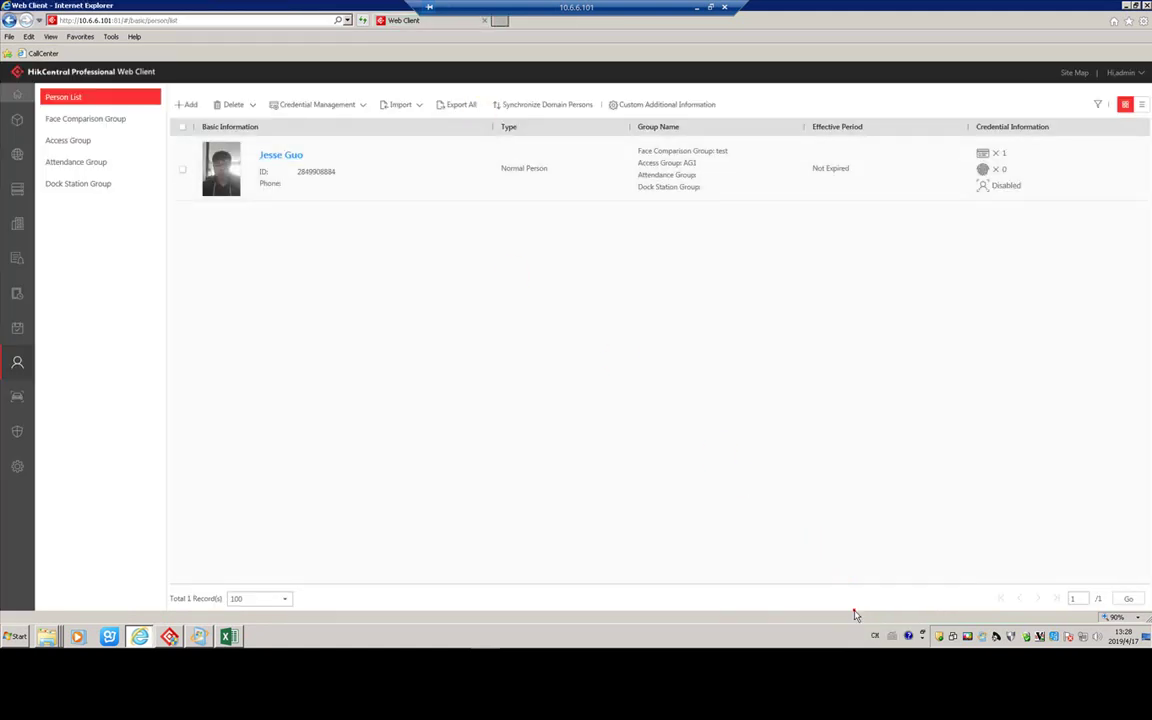
left_click(400, 105)
left_click(412, 127)
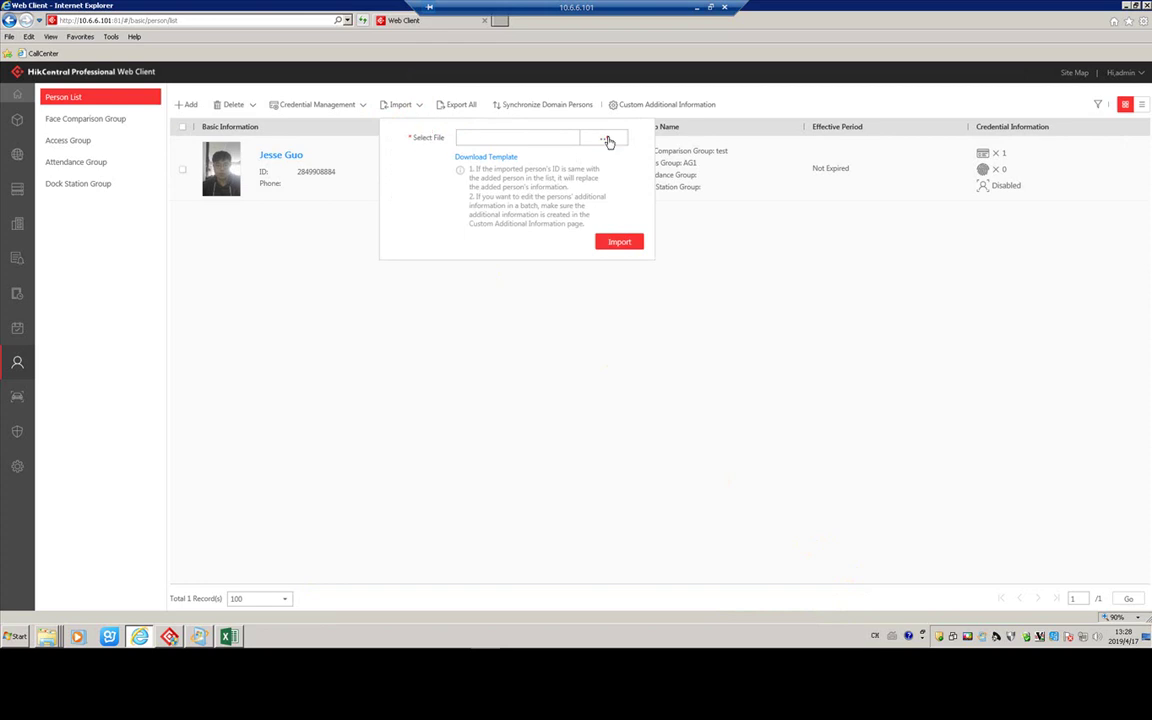
left_click(606, 139)
double_click(314, 137)
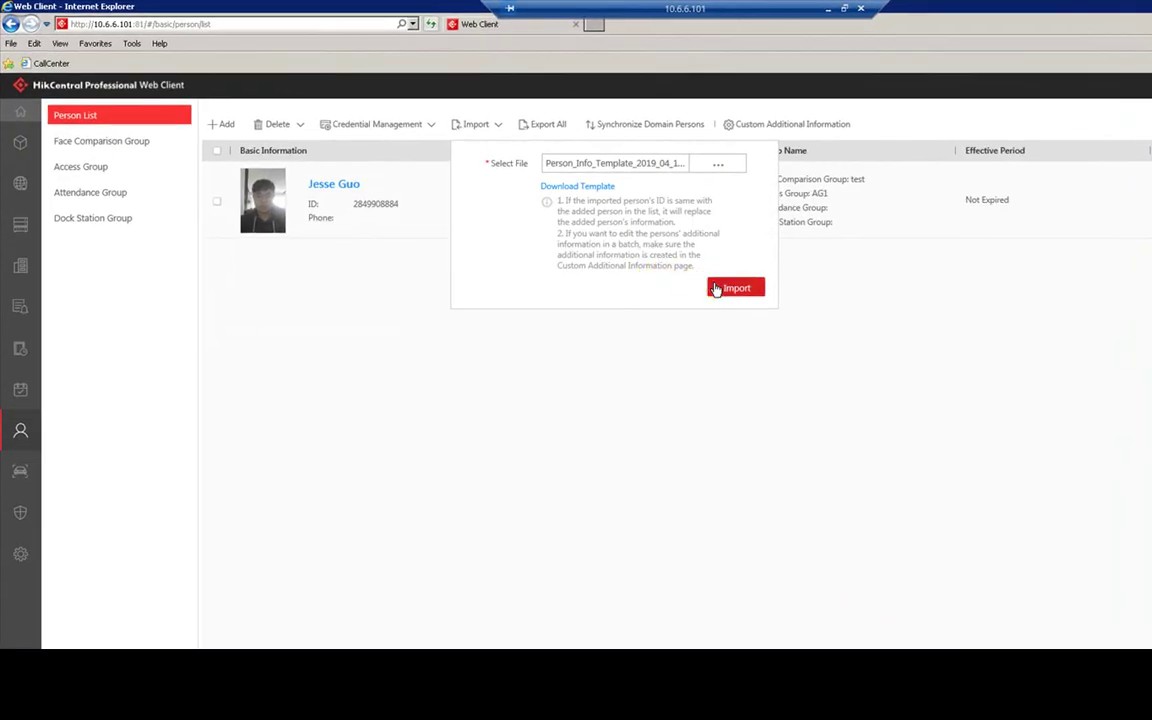
left_click(736, 287)
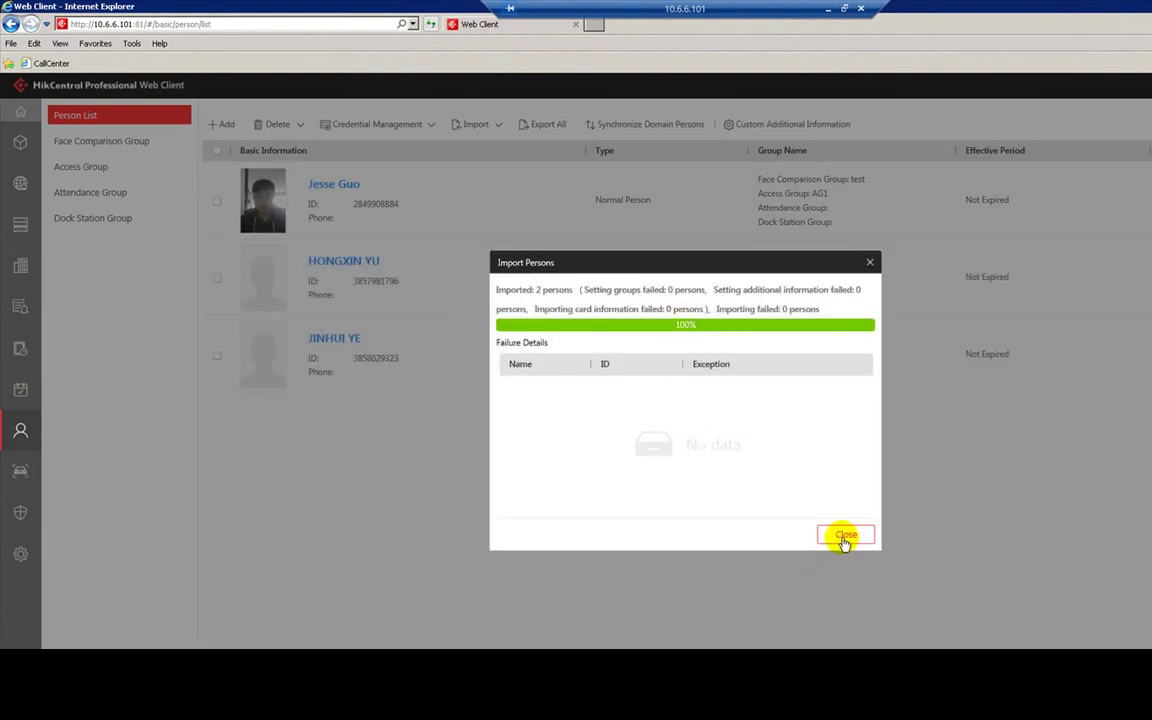
left_click(843, 536)
- Choose Import Domain Persons and go to the system Site Name settings page
left_click(476, 124)
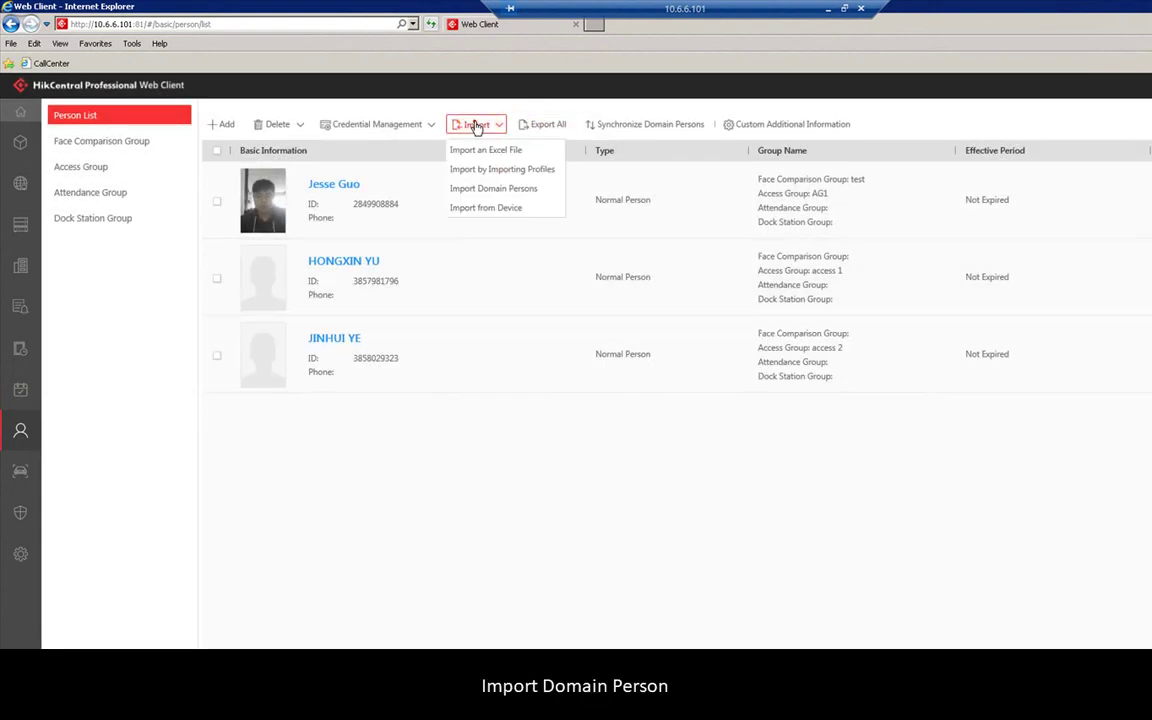
left_click(491, 193)
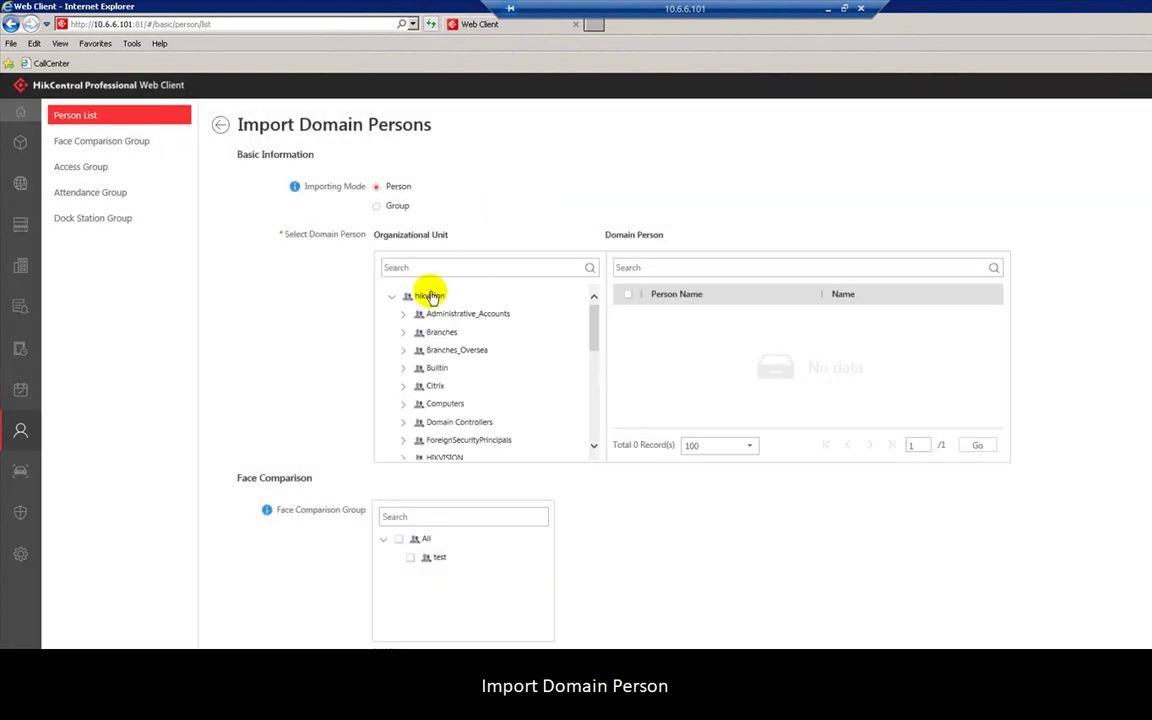
scroll(450, 340, "down", 3)
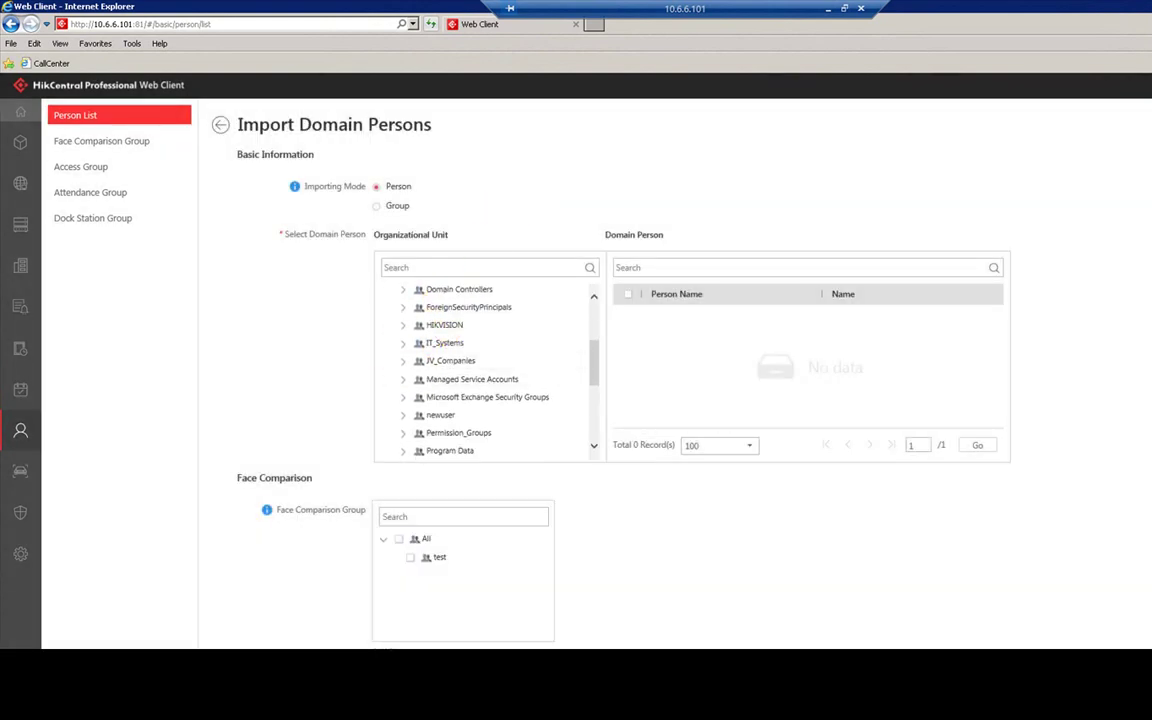
left_click(60, 555)
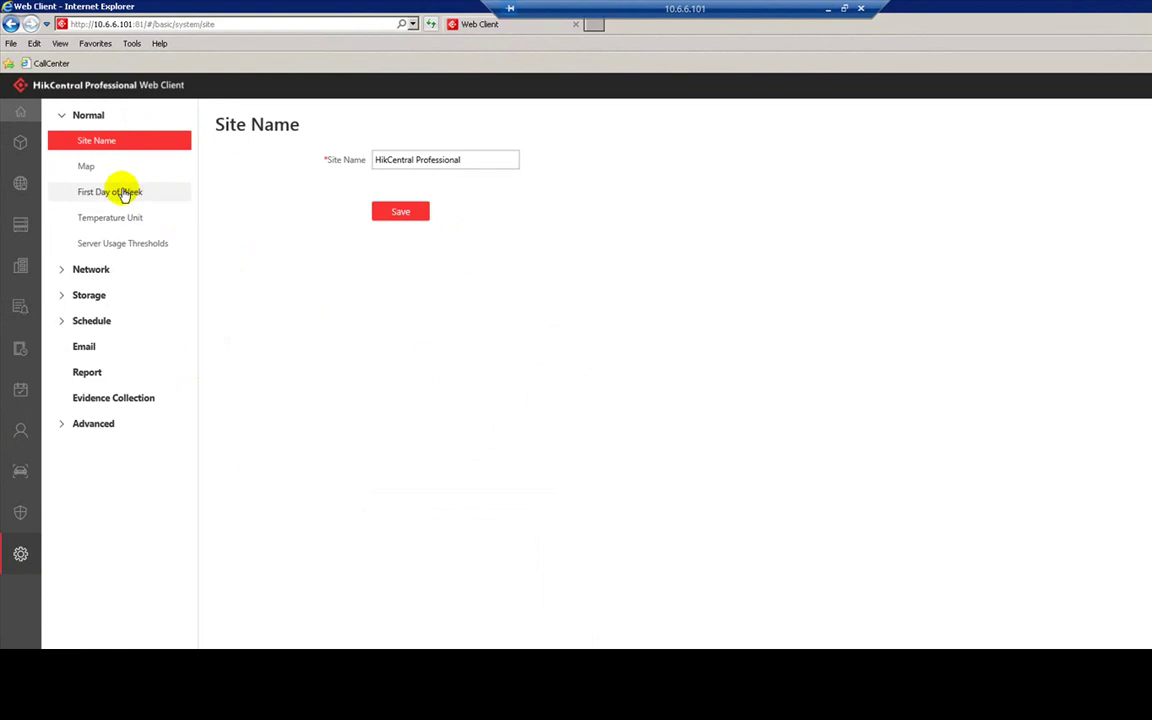
- Enter domain hik, host 10.1.7.88, port 389, user name and password in Active Directory settings
left_click(100, 266)
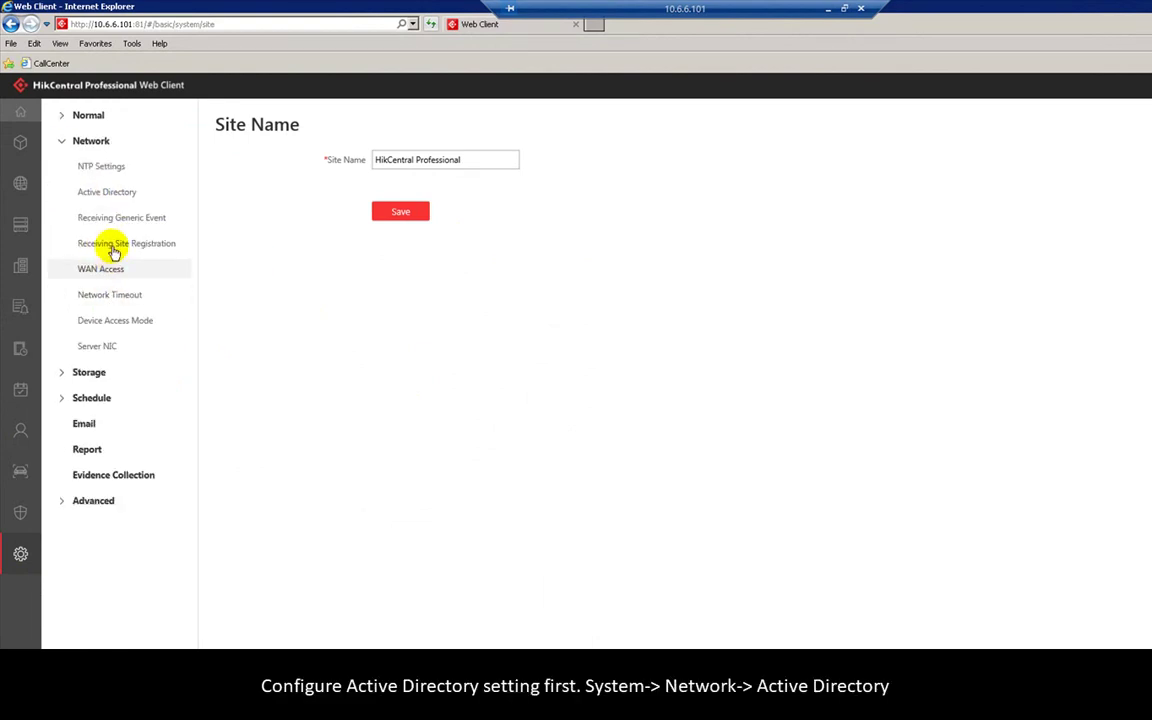
left_click(113, 199)
left_click(458, 194)
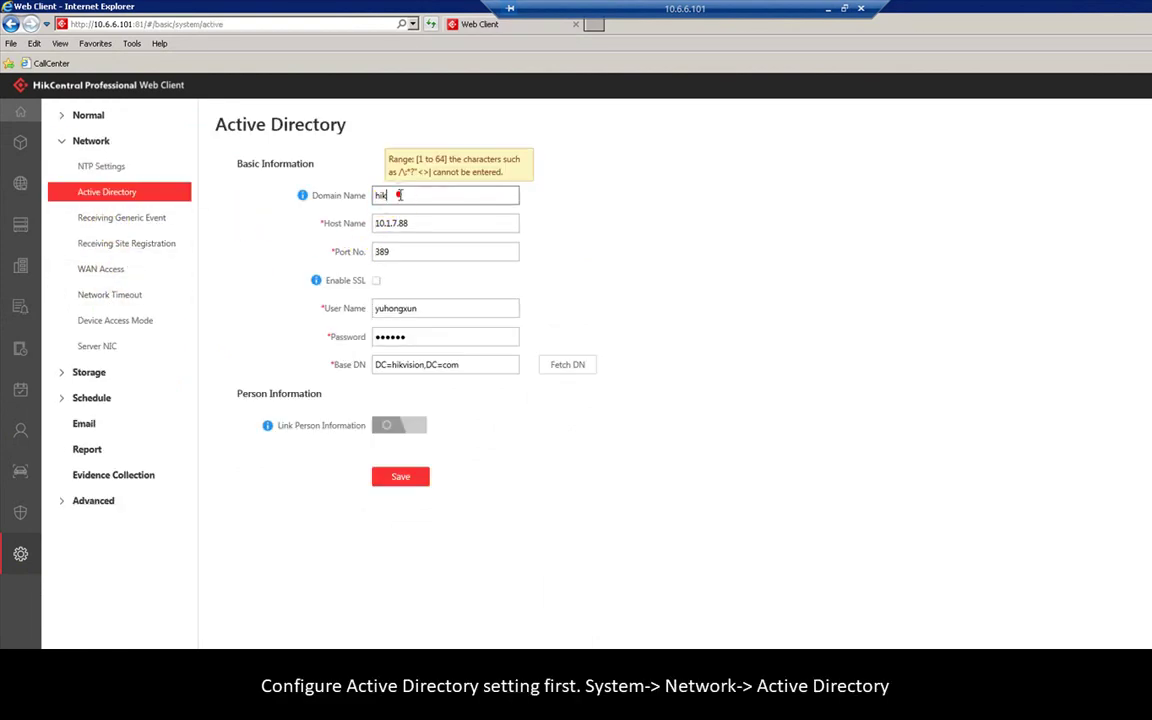
key("Tab")
left_click(630, 275)
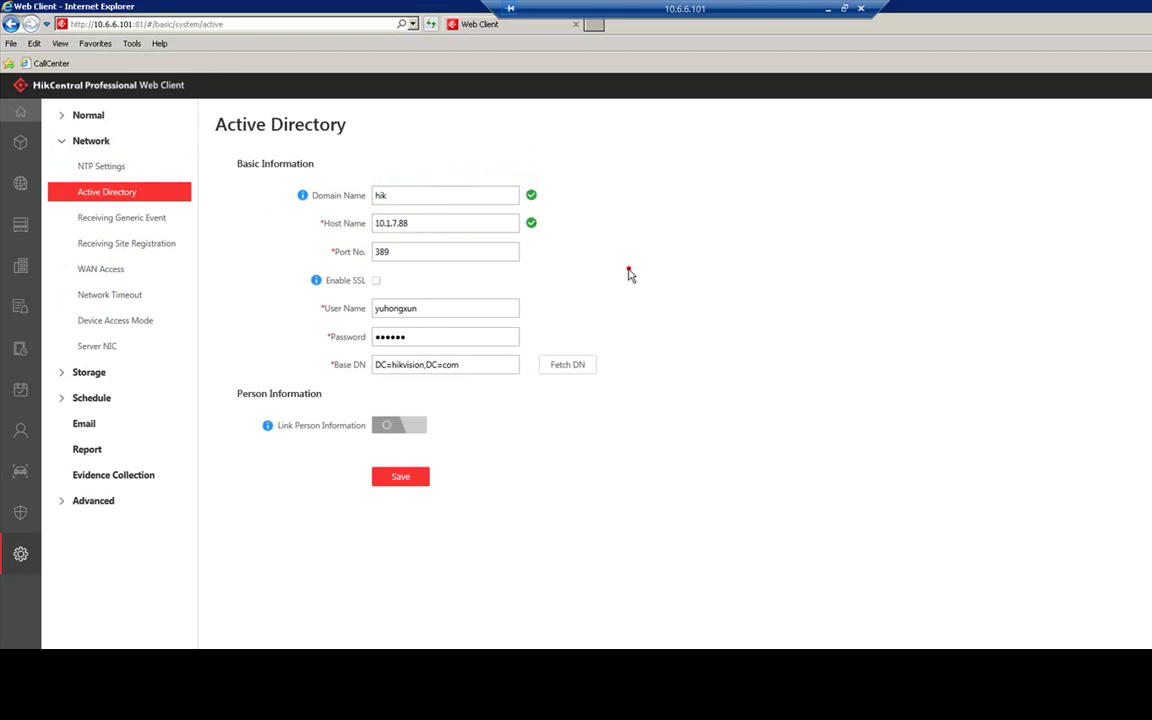
double_click(453, 311)
key("Tab")
left_click(707, 302)
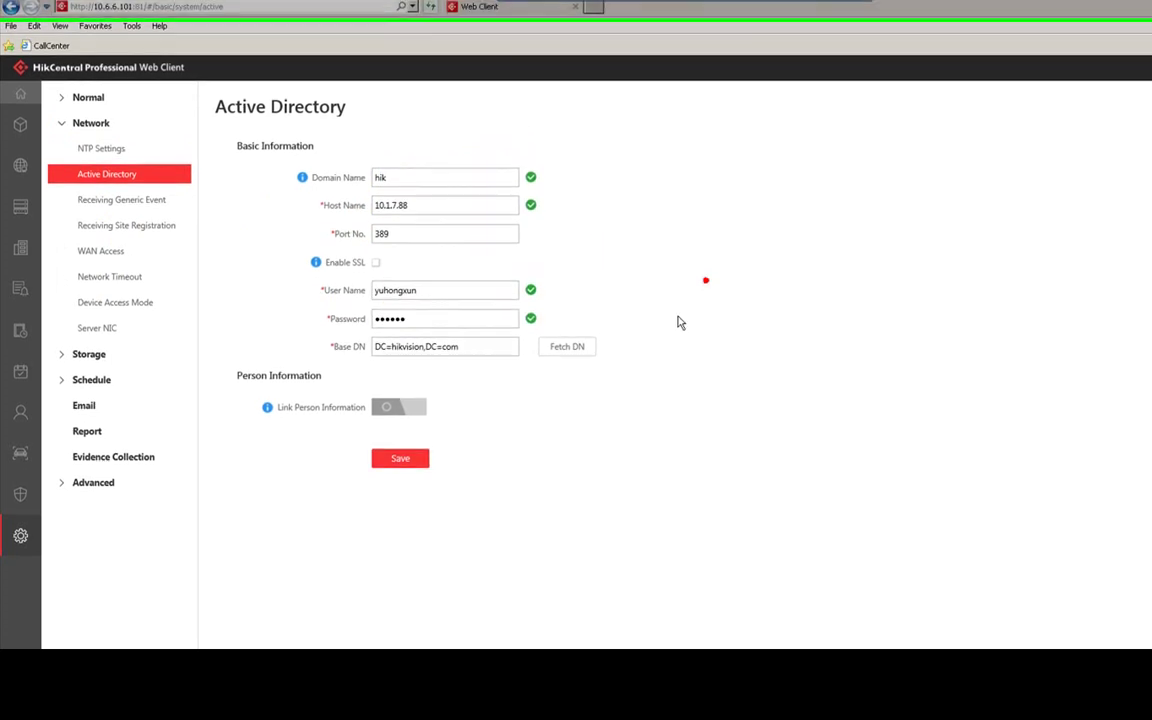
- Fetch the base DN, switch on Link Person Information, and go to Person management
left_click(567, 364)
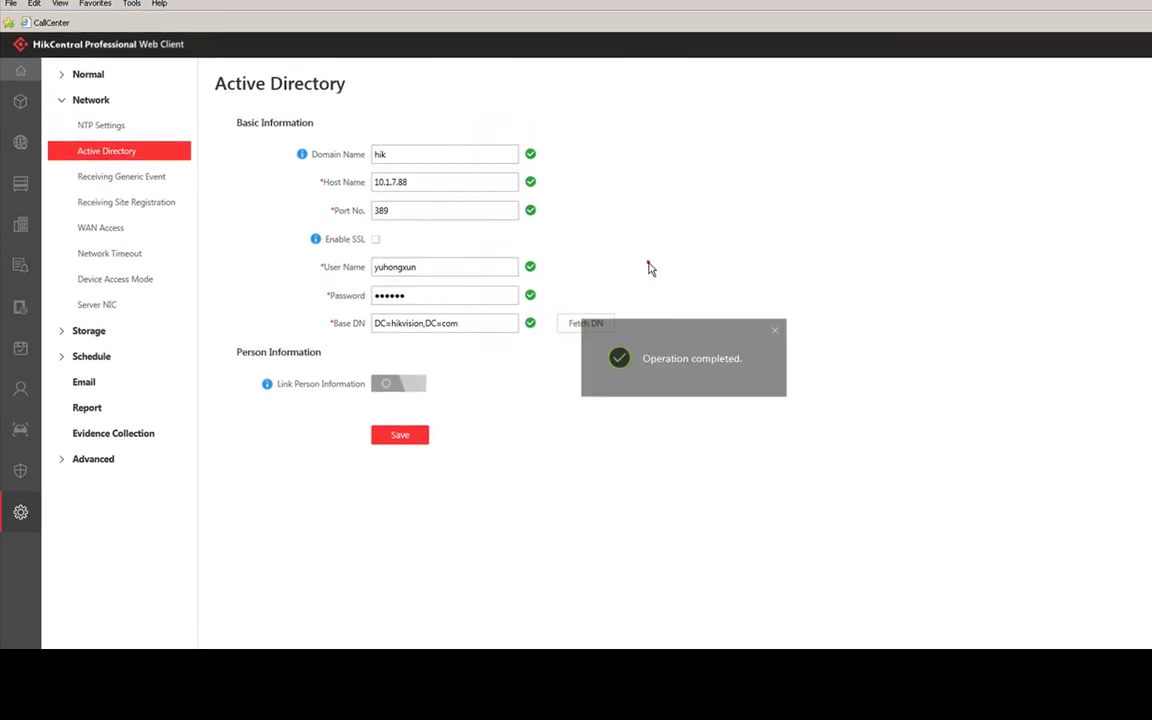
left_click(648, 264)
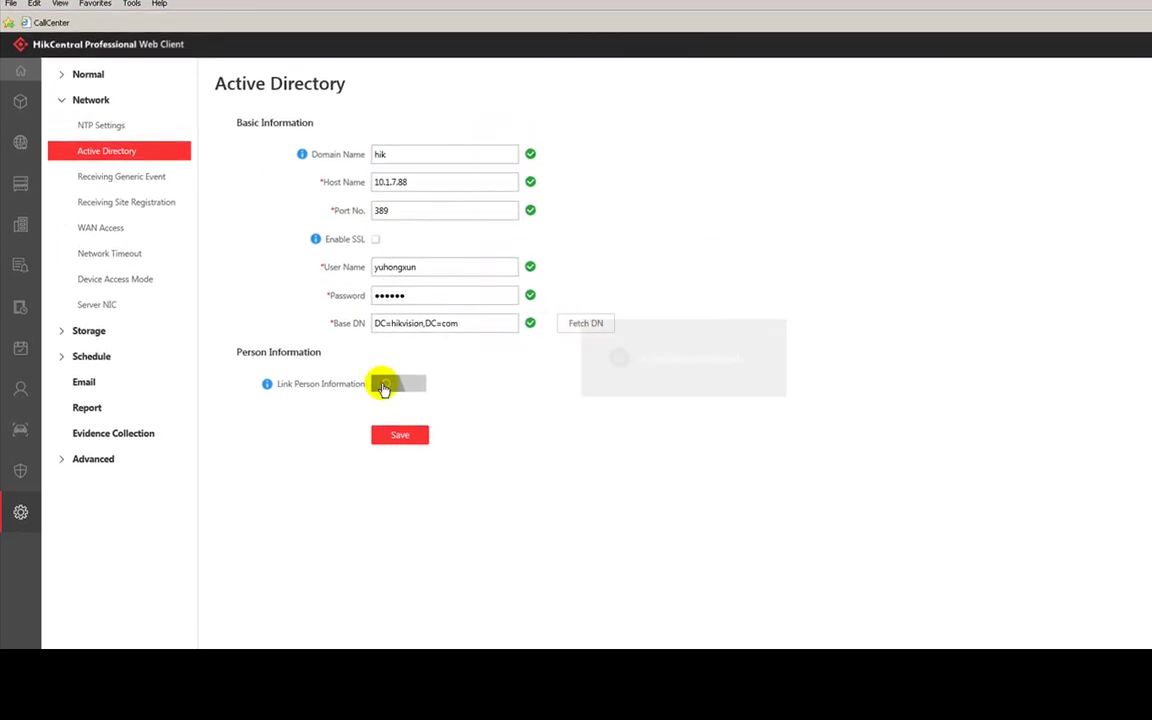
left_click(382, 384)
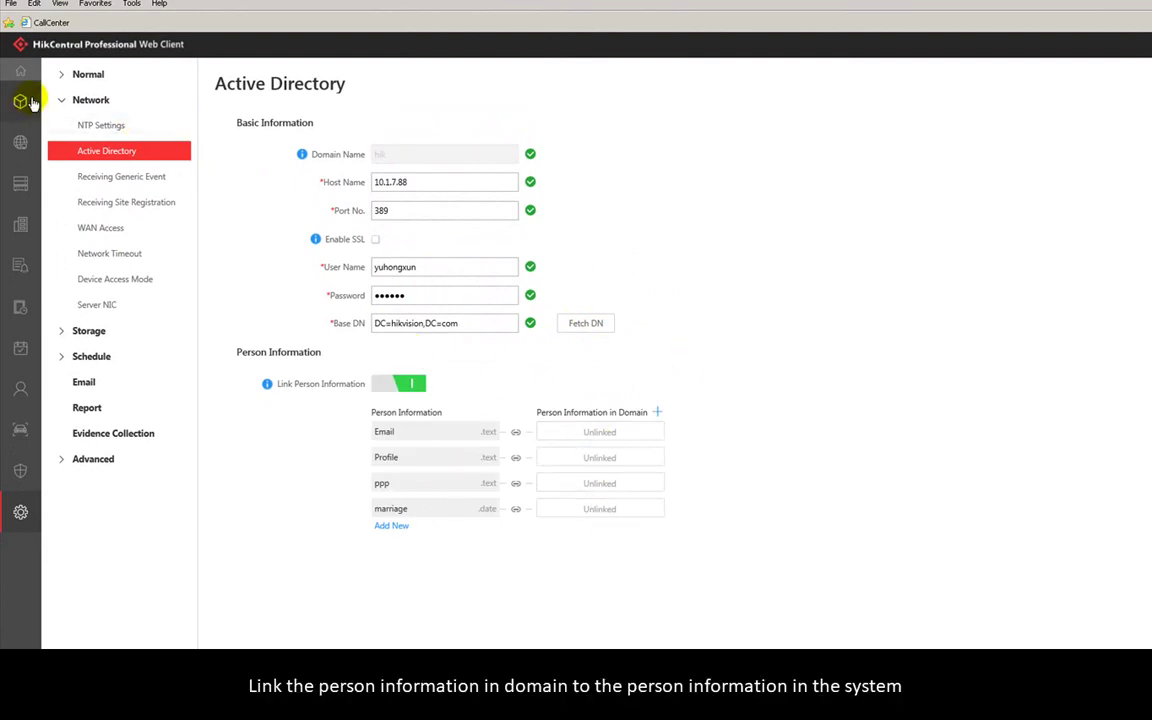
mouse_move(36, 252)
left_click(90, 398)
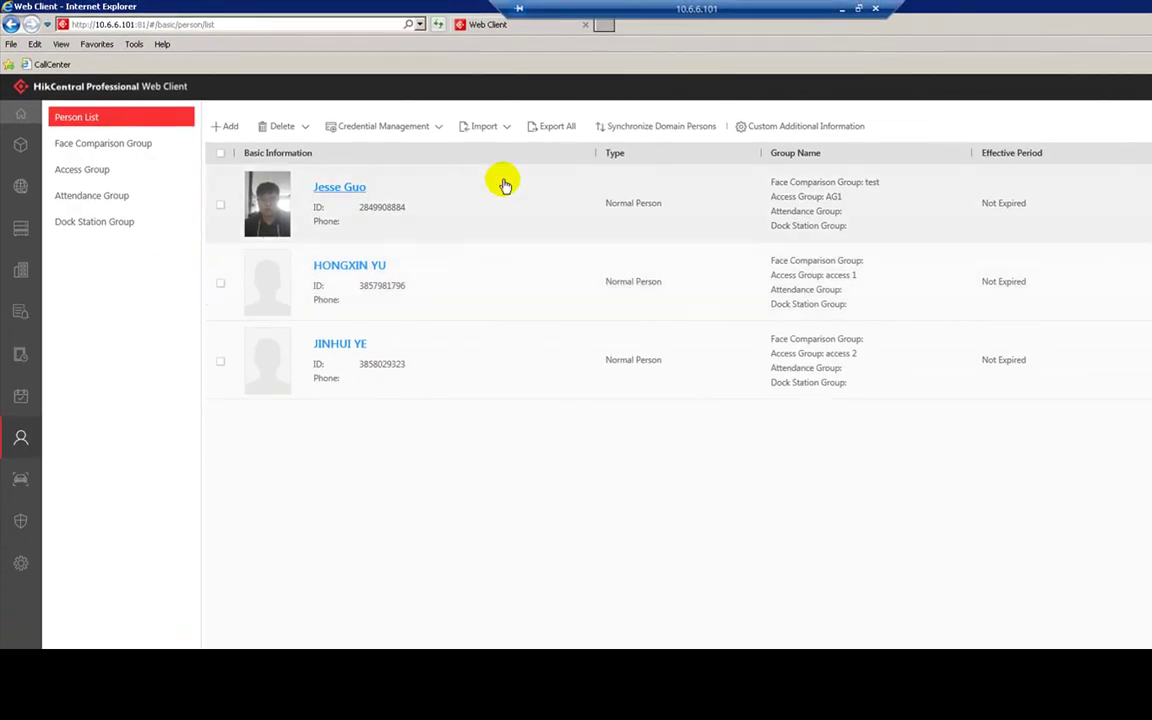
- Start Import Domain Persons and list the persons under HIKVISION > User Accounts
left_click(494, 128)
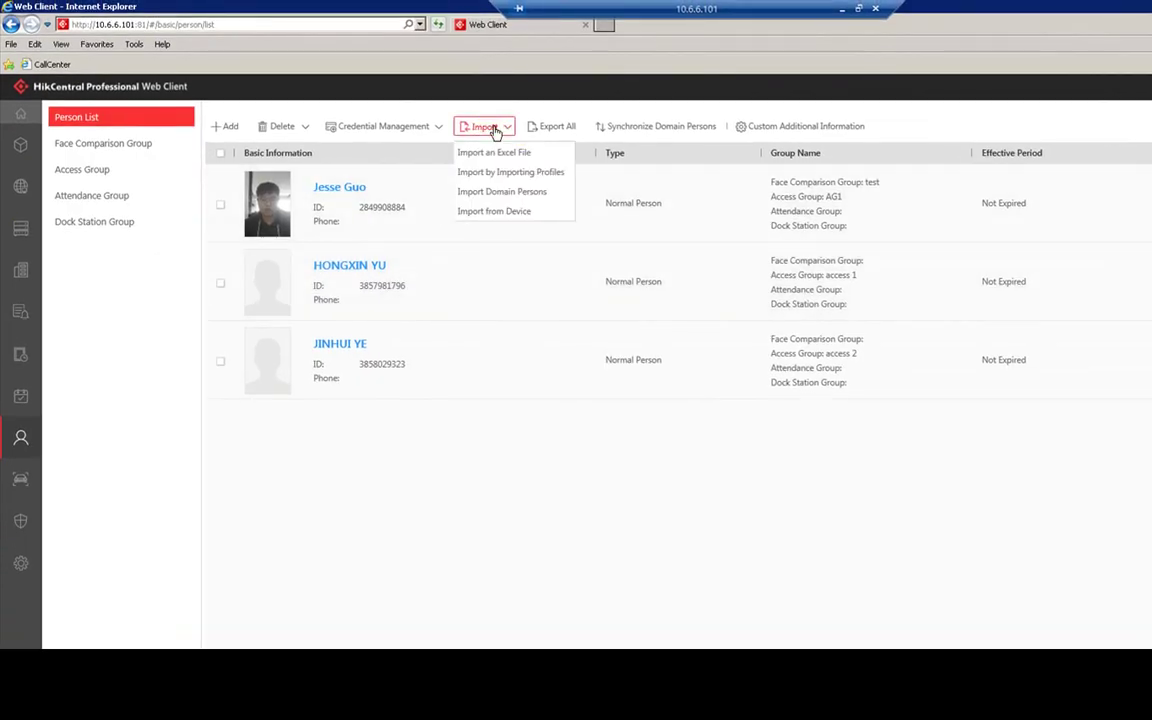
left_click(501, 192)
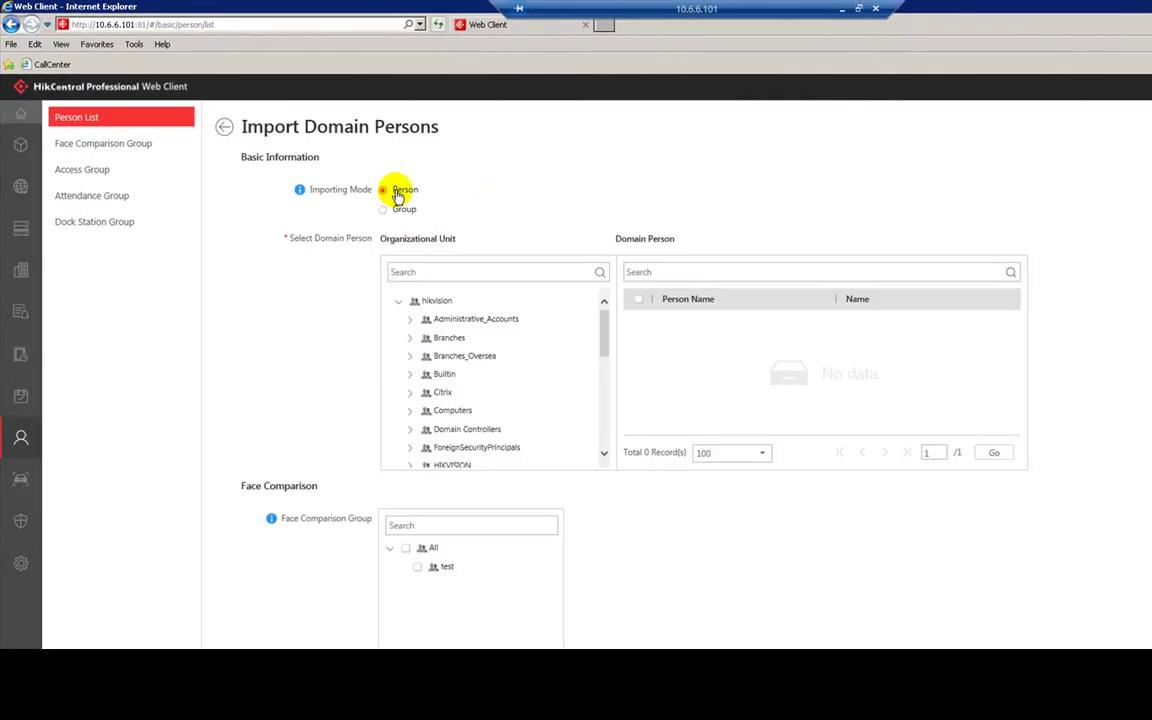
scroll(492, 365, "down", 3)
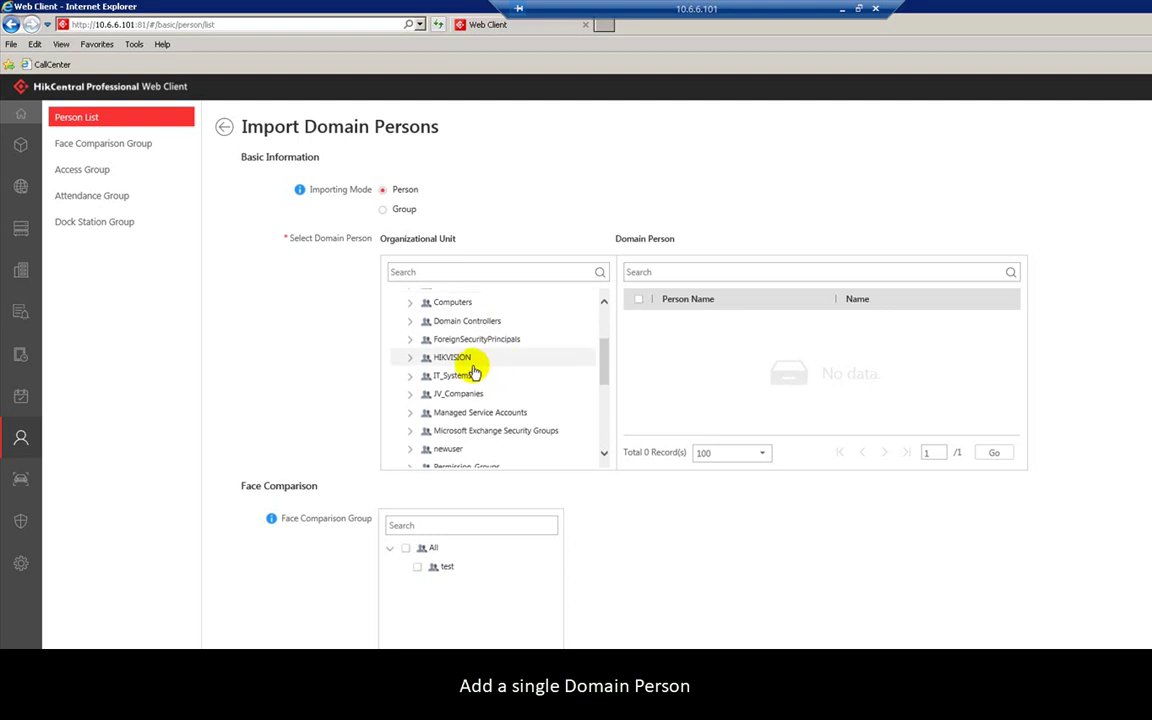
left_click(409, 358)
scroll(495, 380, "down", 1)
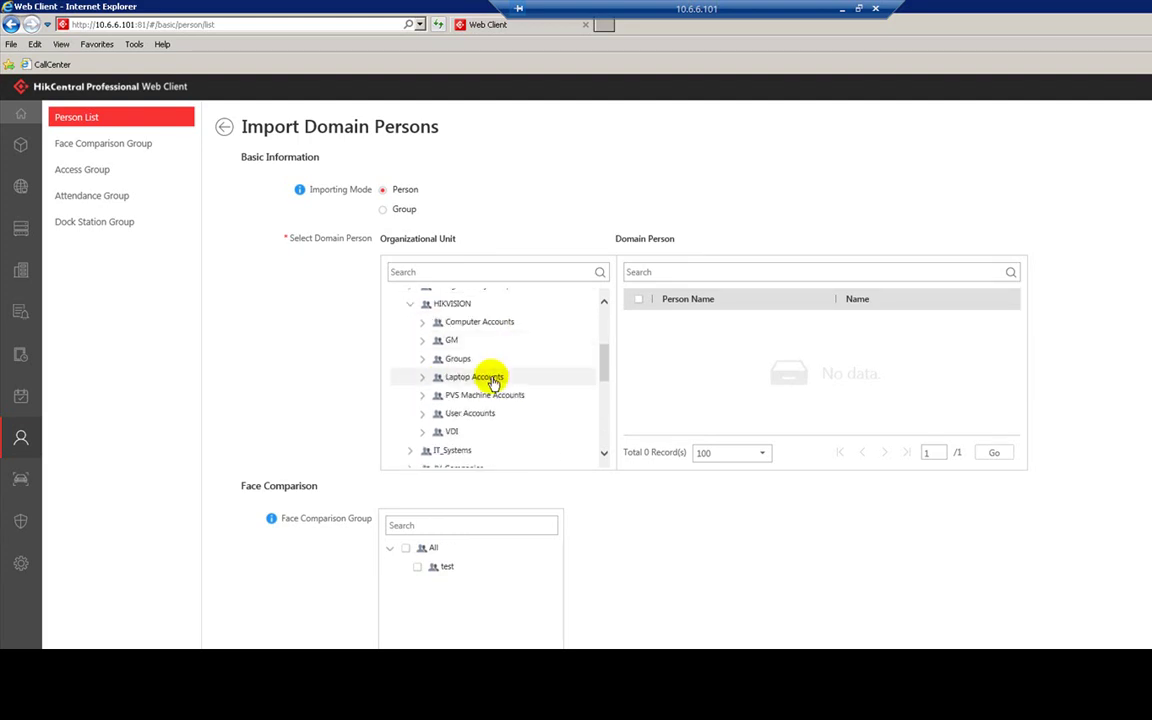
left_click(422, 413)
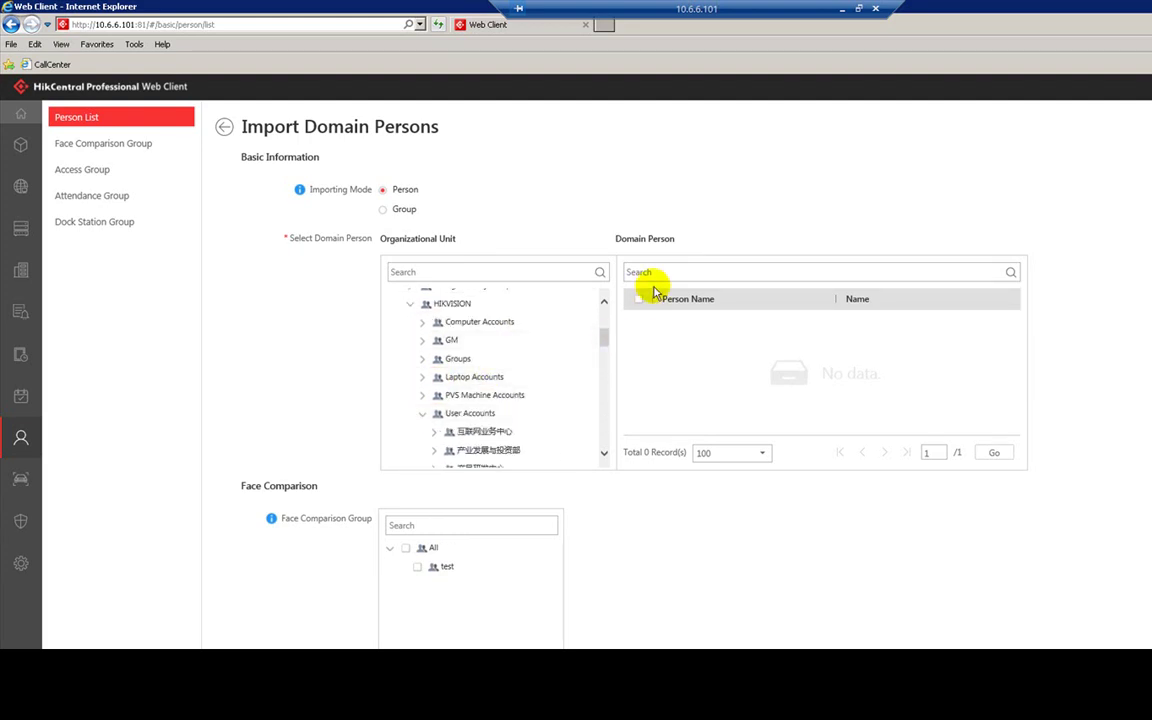
scroll(495, 410, "down", 2)
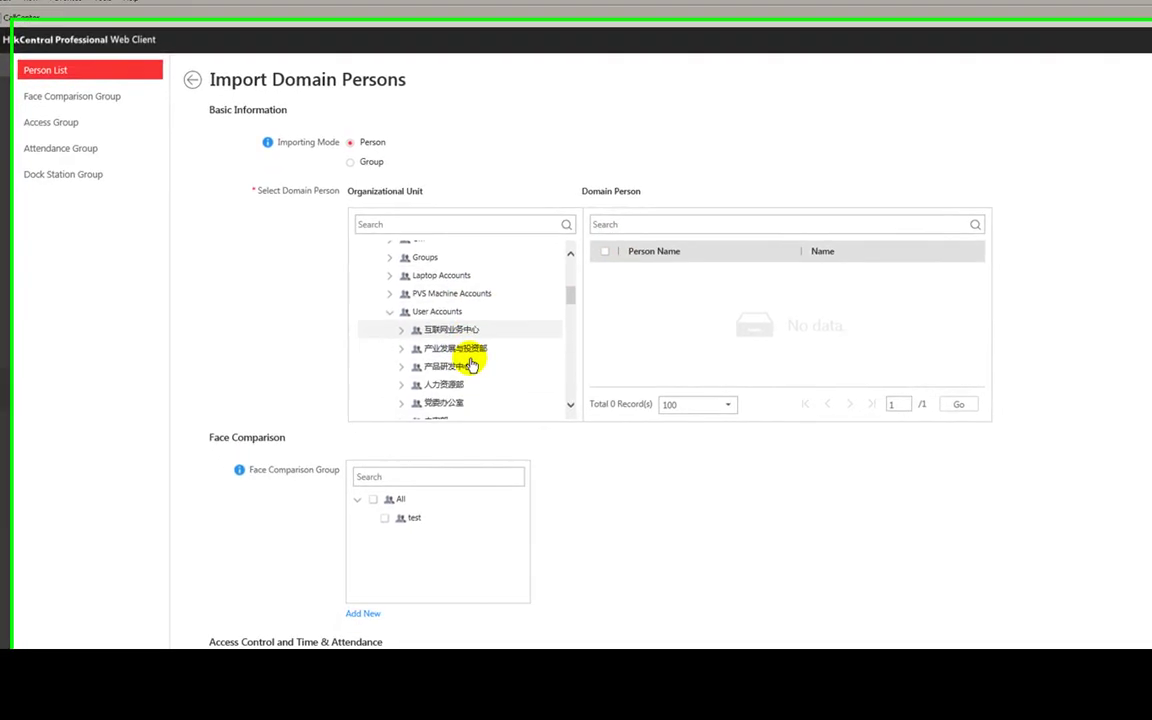
left_click(442, 319)
- Tick the first domain person in User Accounts and add them to the person list
left_click(588, 252)
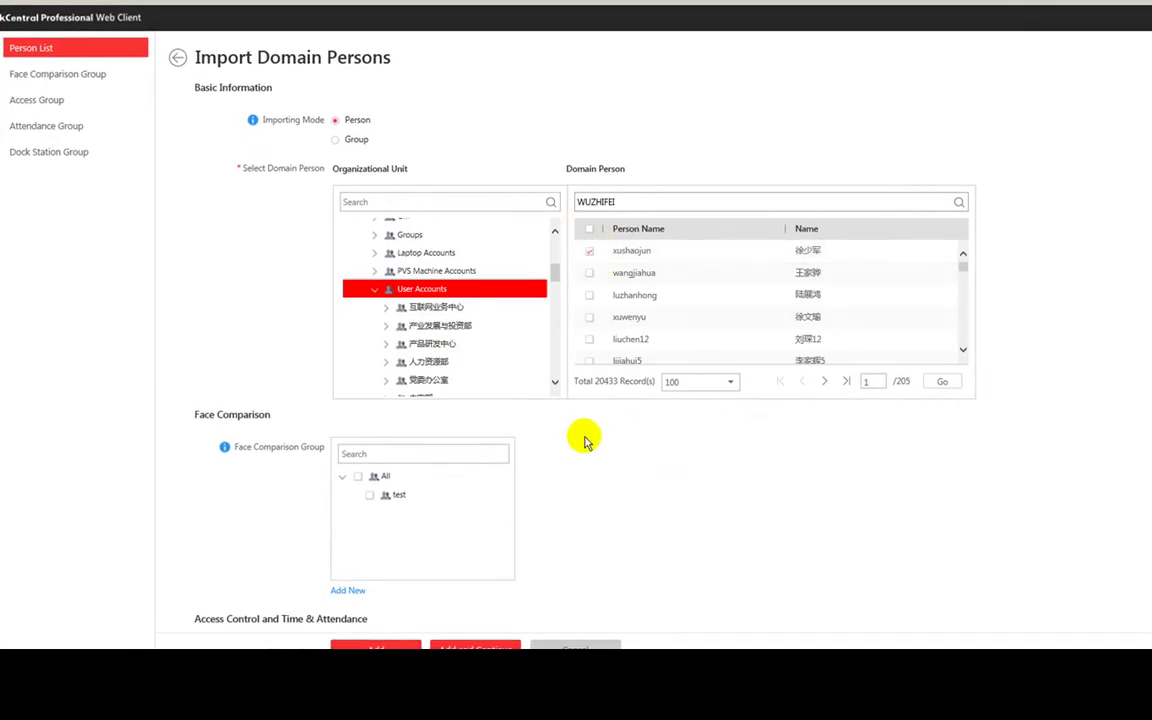
scroll(580, 410, "down", 1)
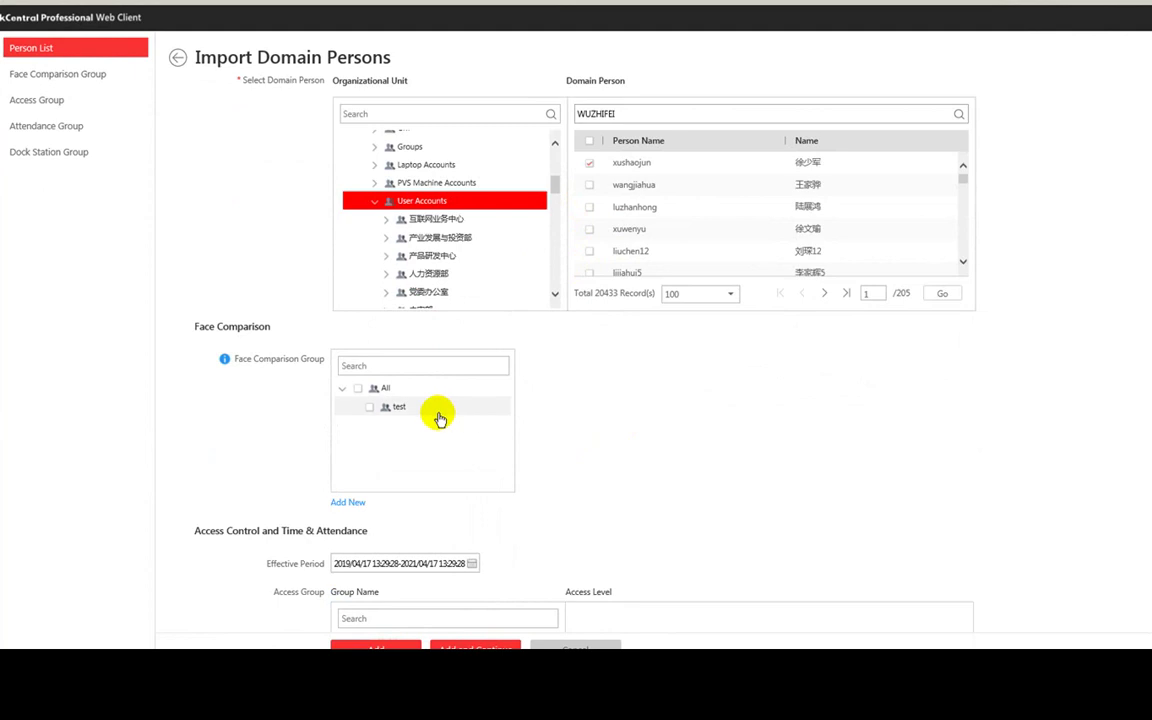
scroll(440, 411, "down", 3)
scroll(388, 318, "up", 1)
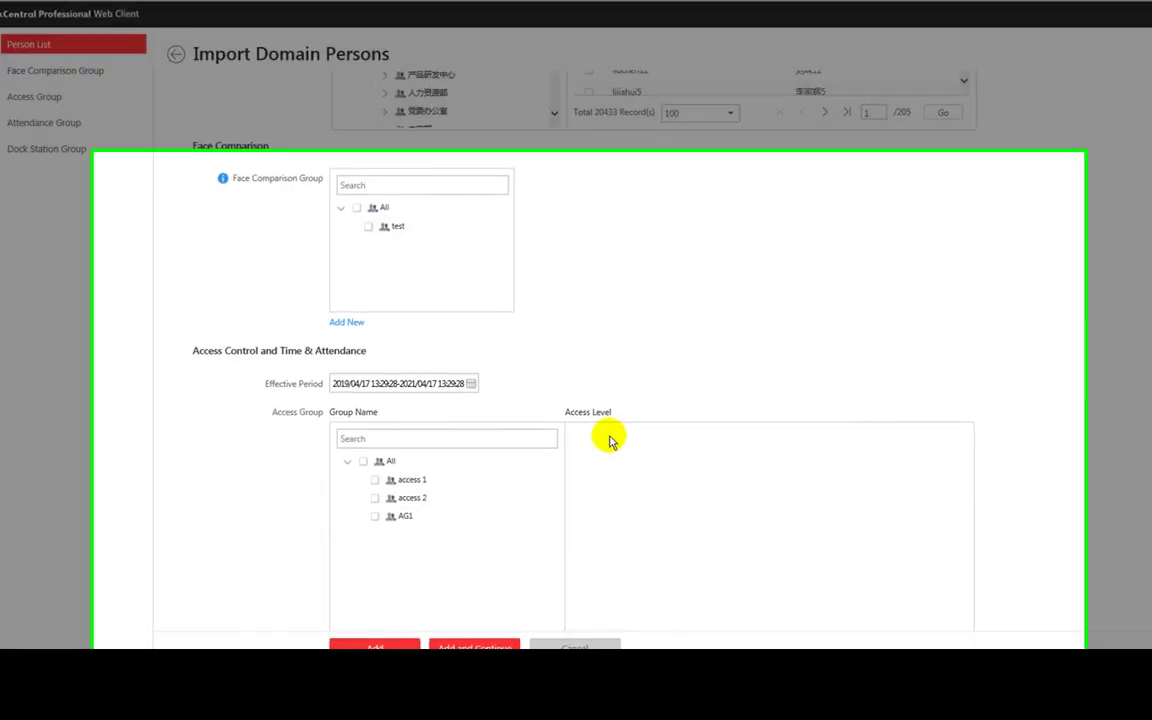
scroll(520, 390, "down", 2)
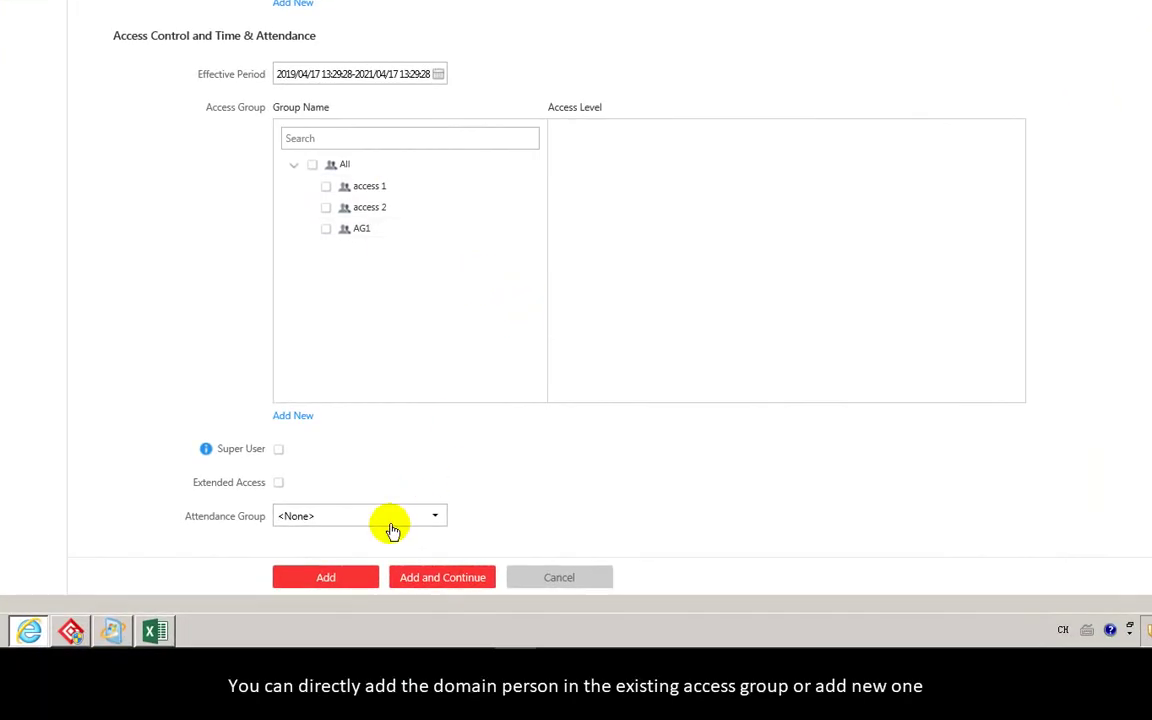
left_click(346, 577)
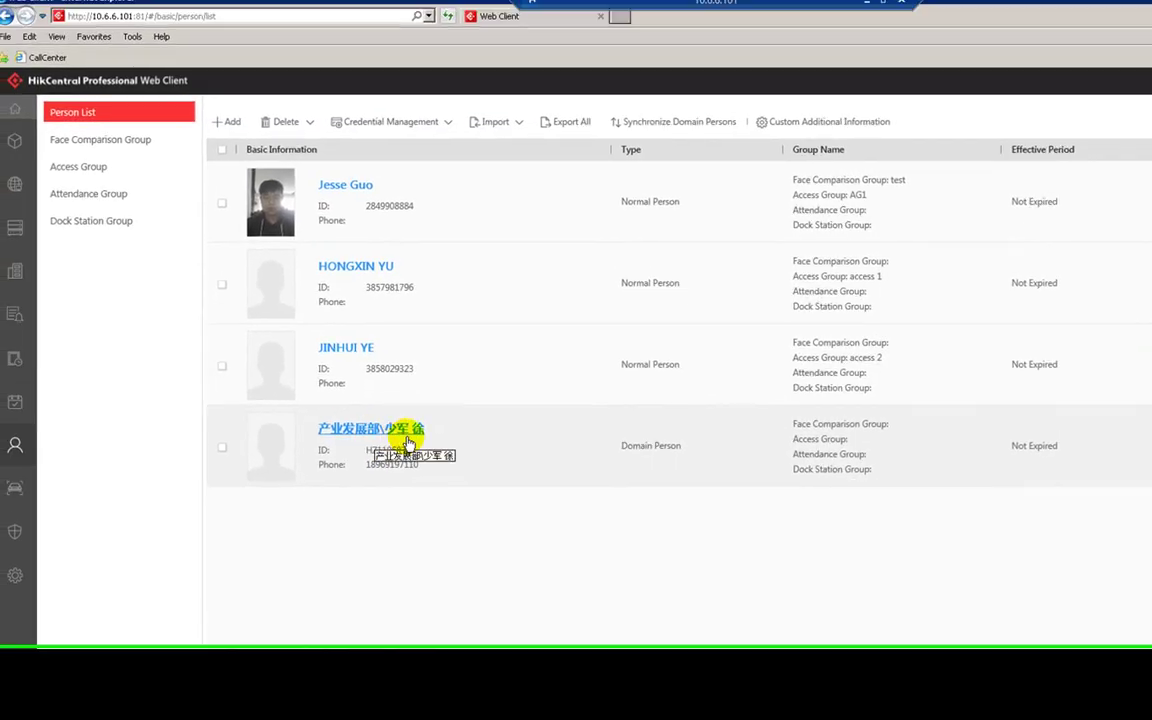
left_click(500, 131)
left_click(515, 197)
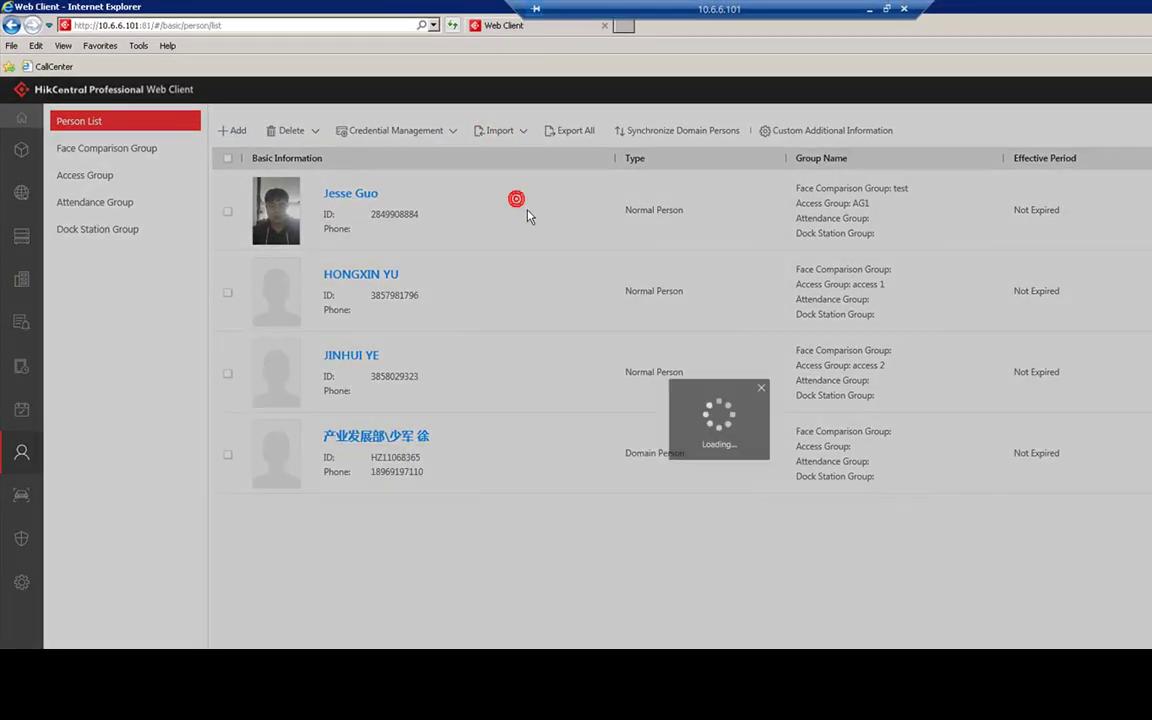
- Switch to domain group import and select 产品信息设计部 under HIKVISION > User Accounts > 产品研发中心
left_click(414, 220)
scroll(499, 390, "down", 3)
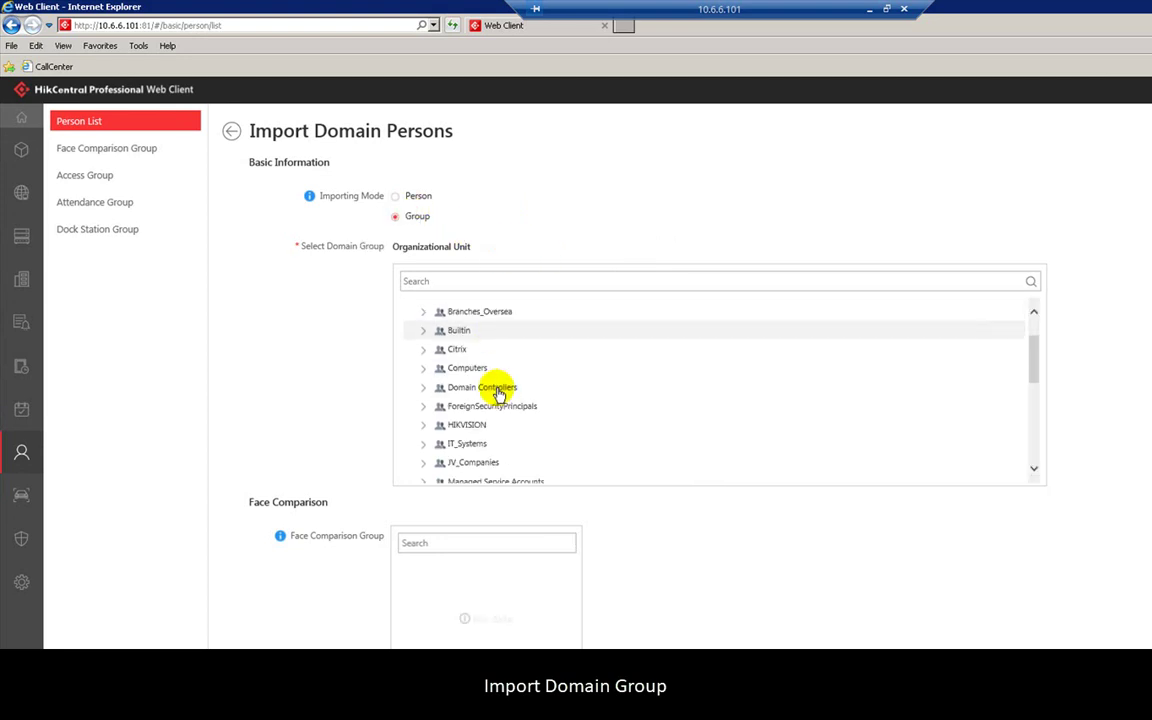
left_click(424, 370)
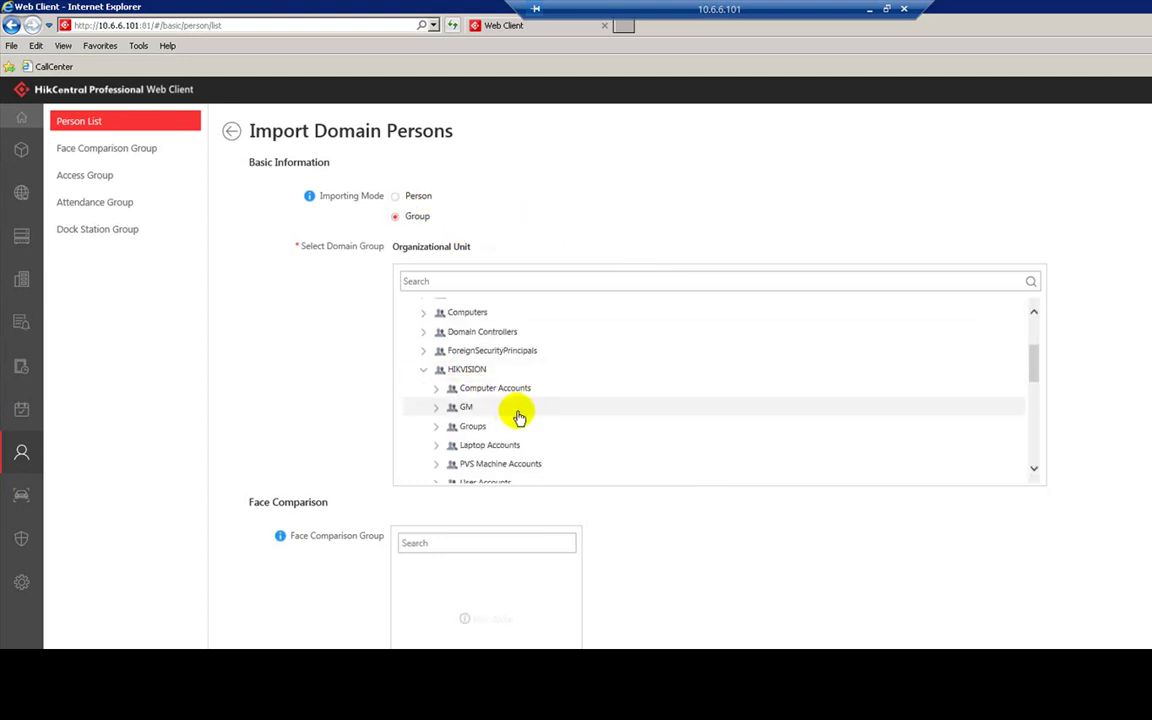
scroll(510, 415, "down", 3)
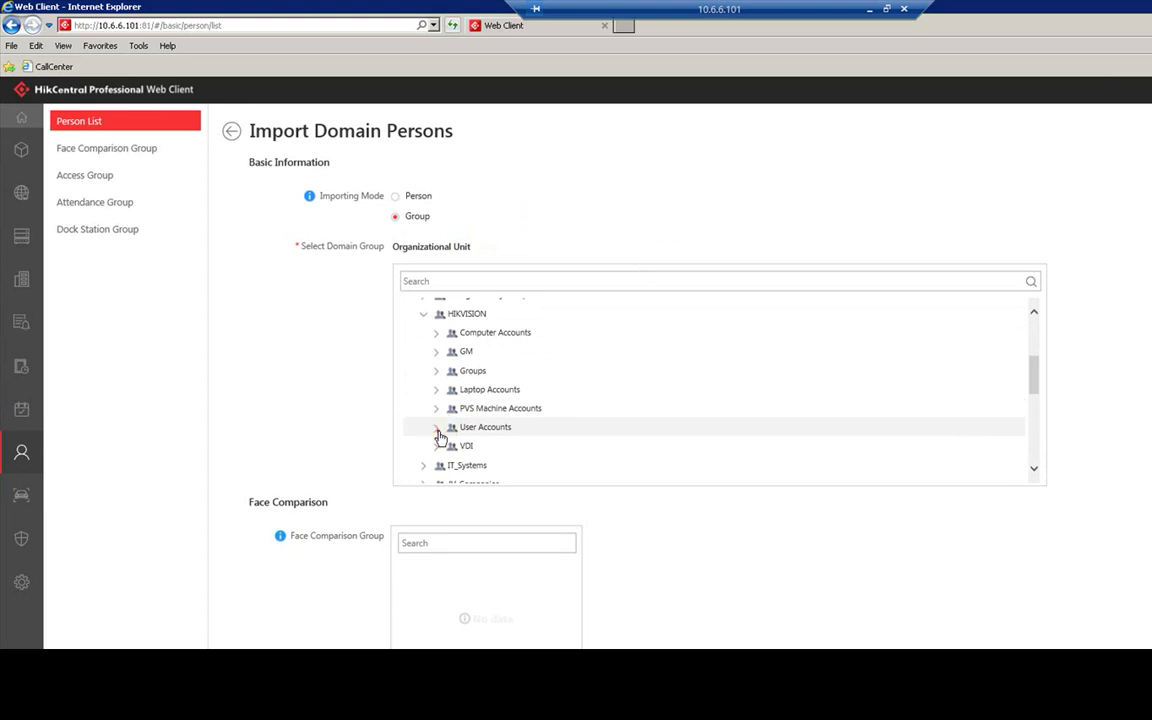
left_click(436, 427)
scroll(530, 428, "down", 2)
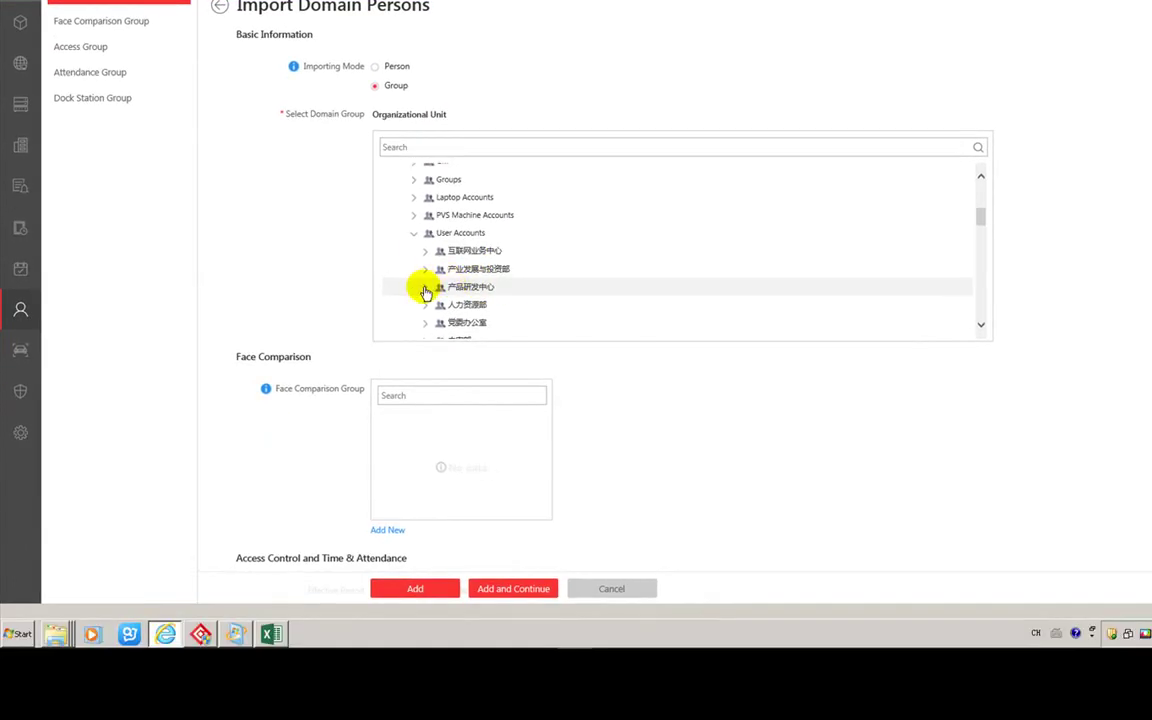
left_click(425, 291)
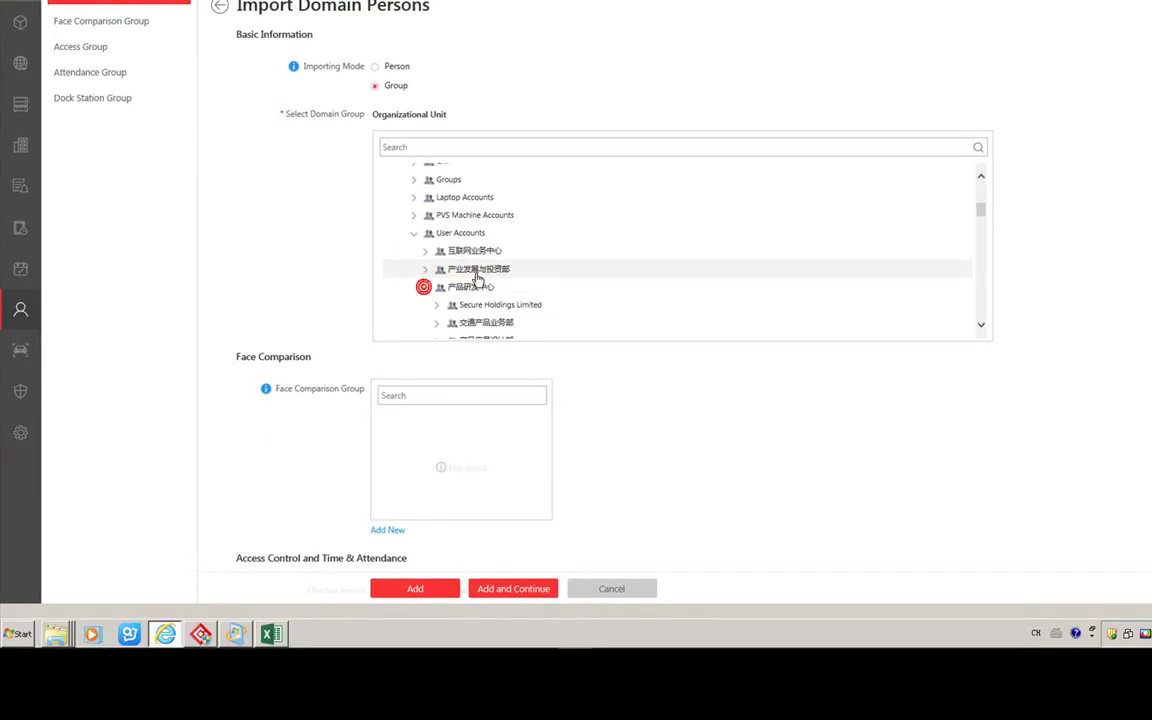
scroll(470, 275, "down", 1)
left_click(514, 289)
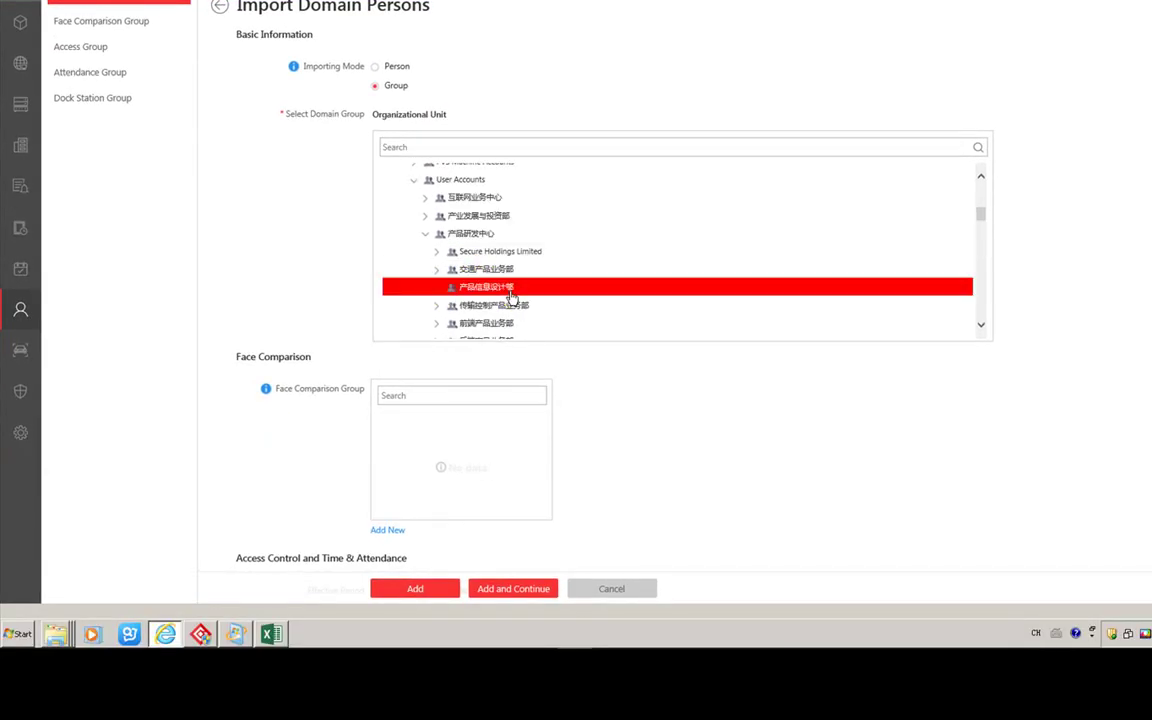
- Import the 互联网业务中心 domain group, adding 1063 persons with 33 failures
scroll(290, 360, "down", 4)
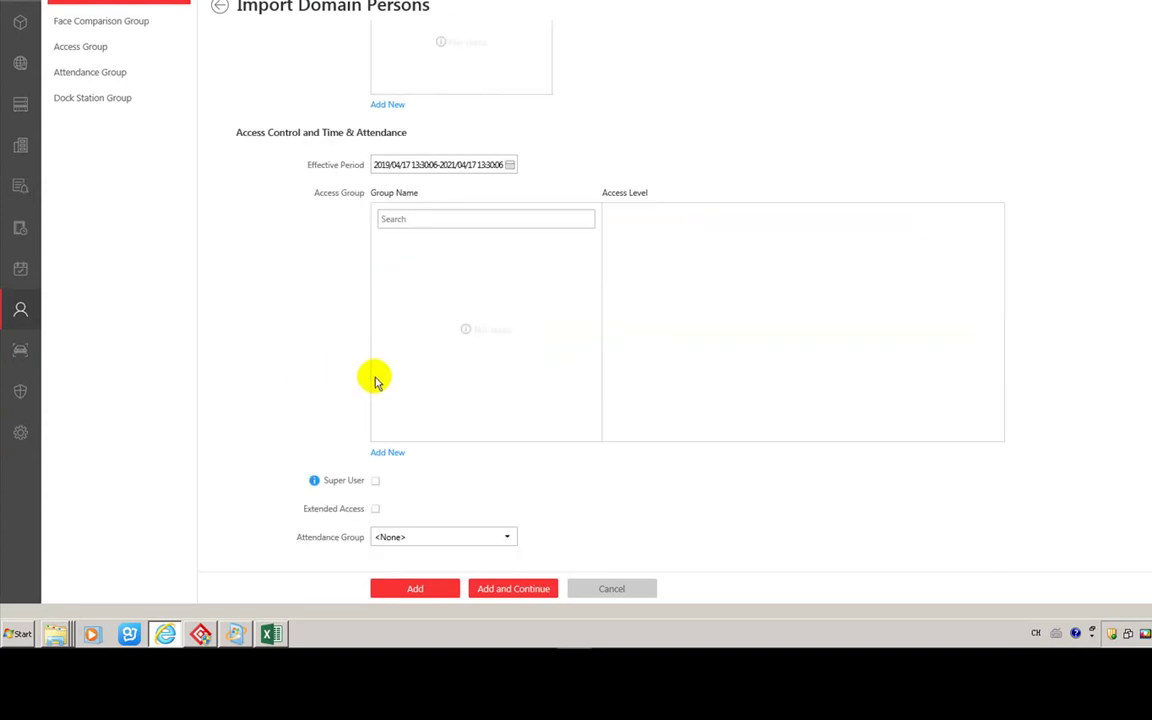
left_click(410, 589)
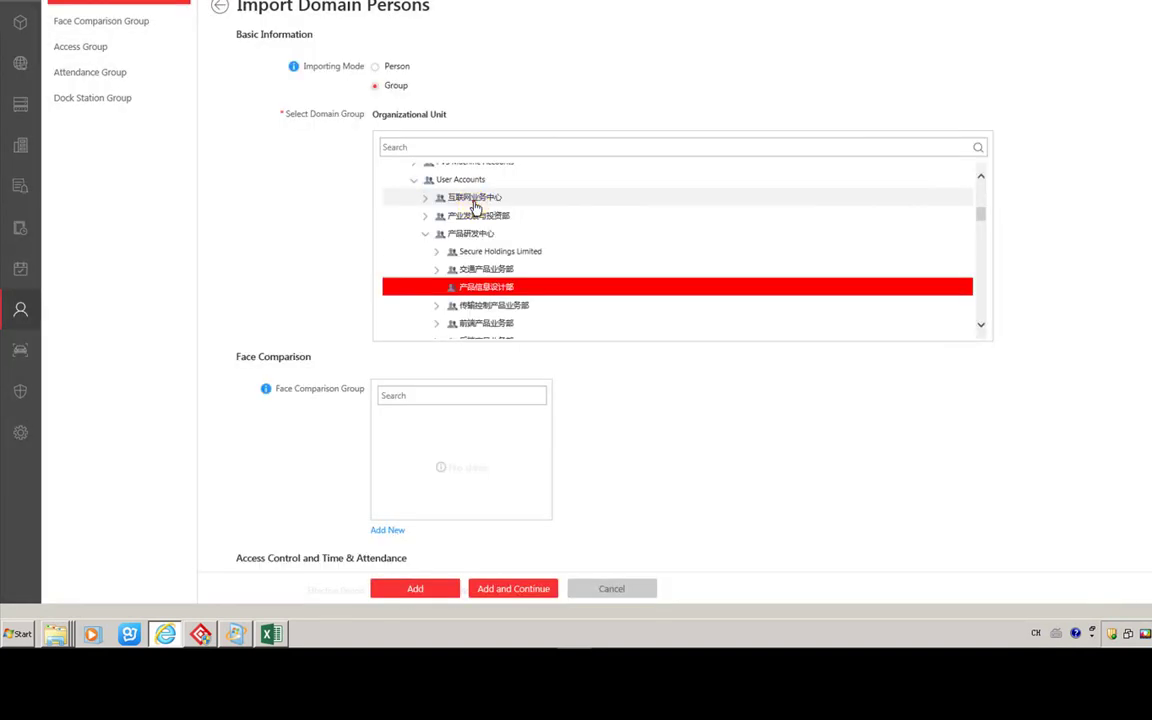
left_click(478, 198)
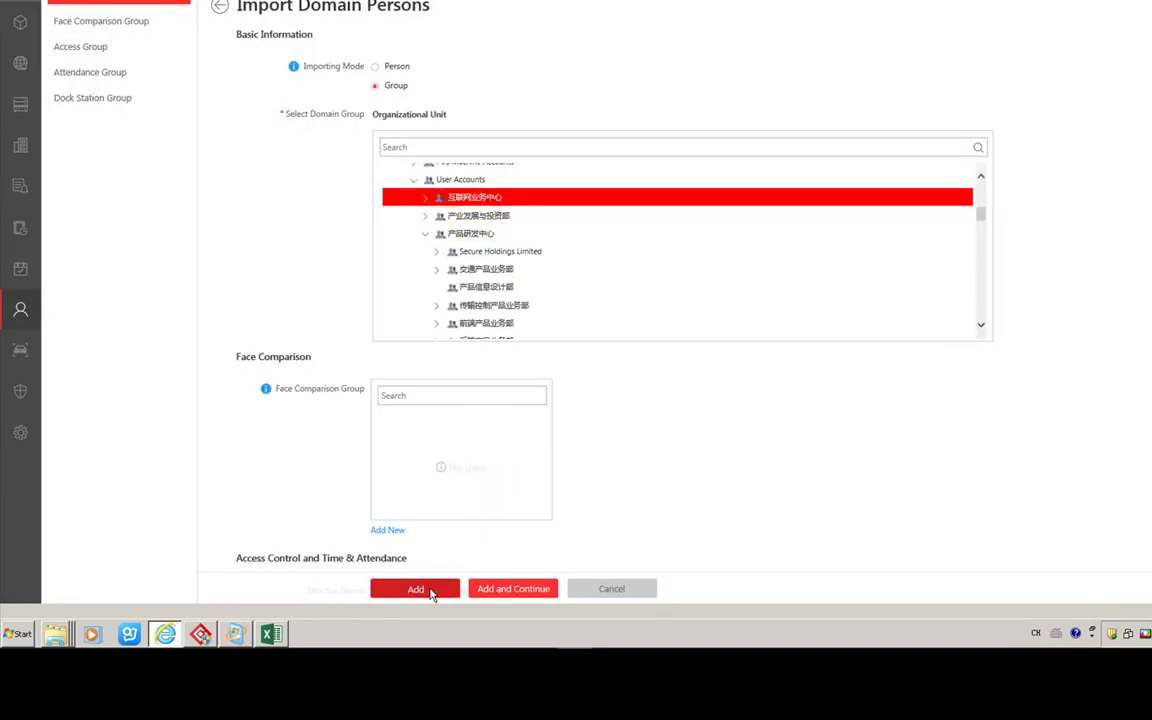
left_click(432, 589)
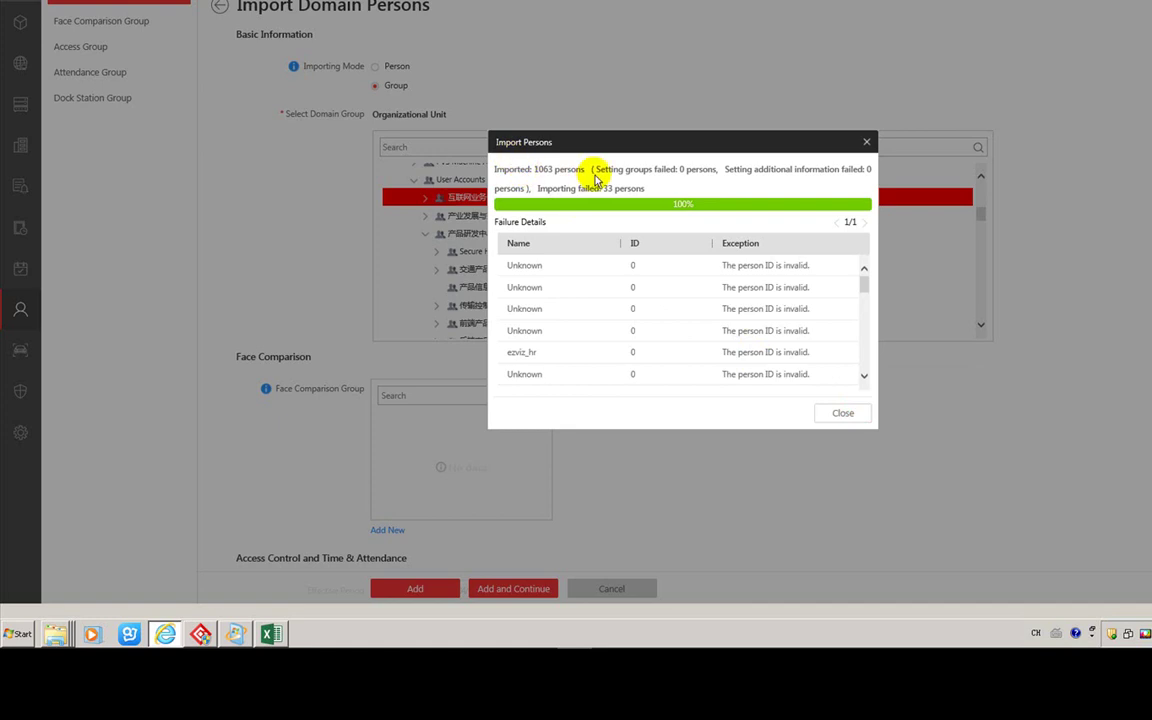
left_click(841, 414)
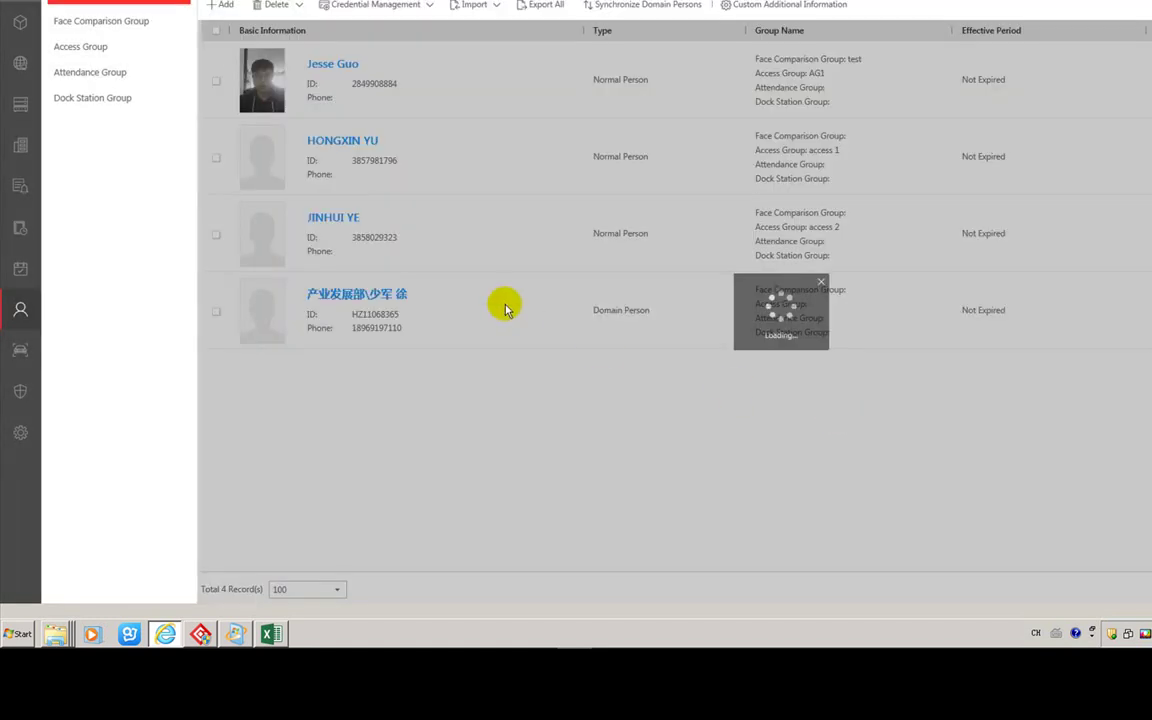
- Return to the top of the Person List and bring up the Import options
scroll(411, 350, "down", 10)
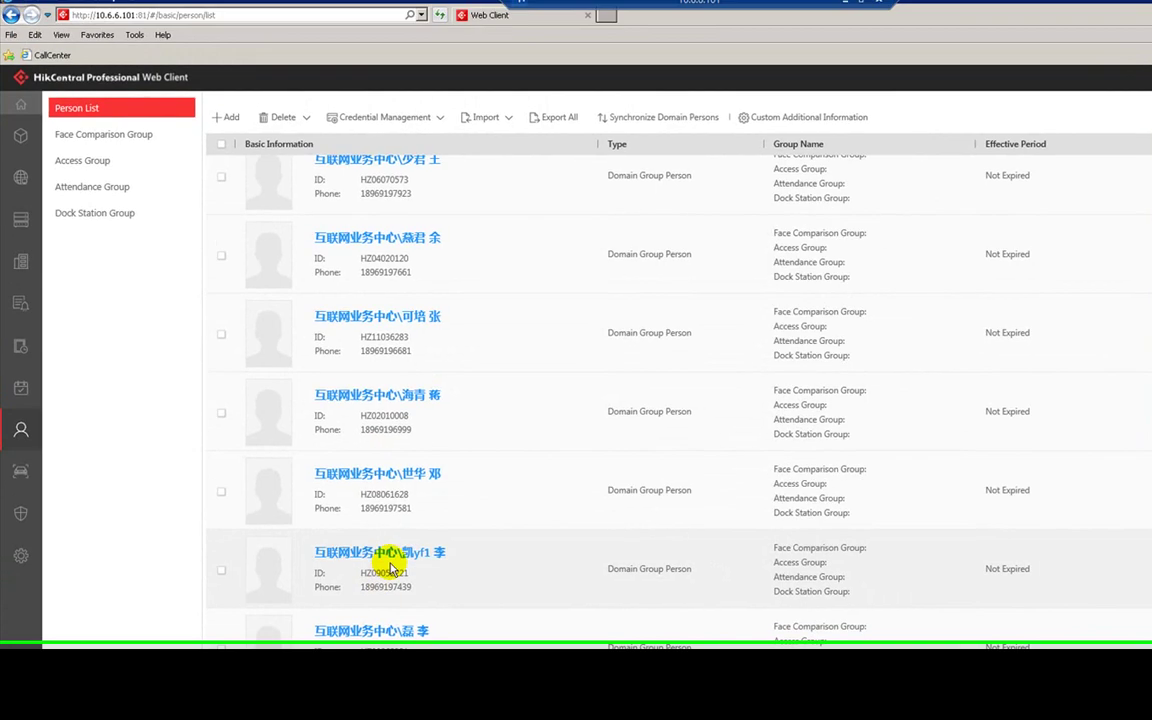
scroll(377, 395, "up", 10)
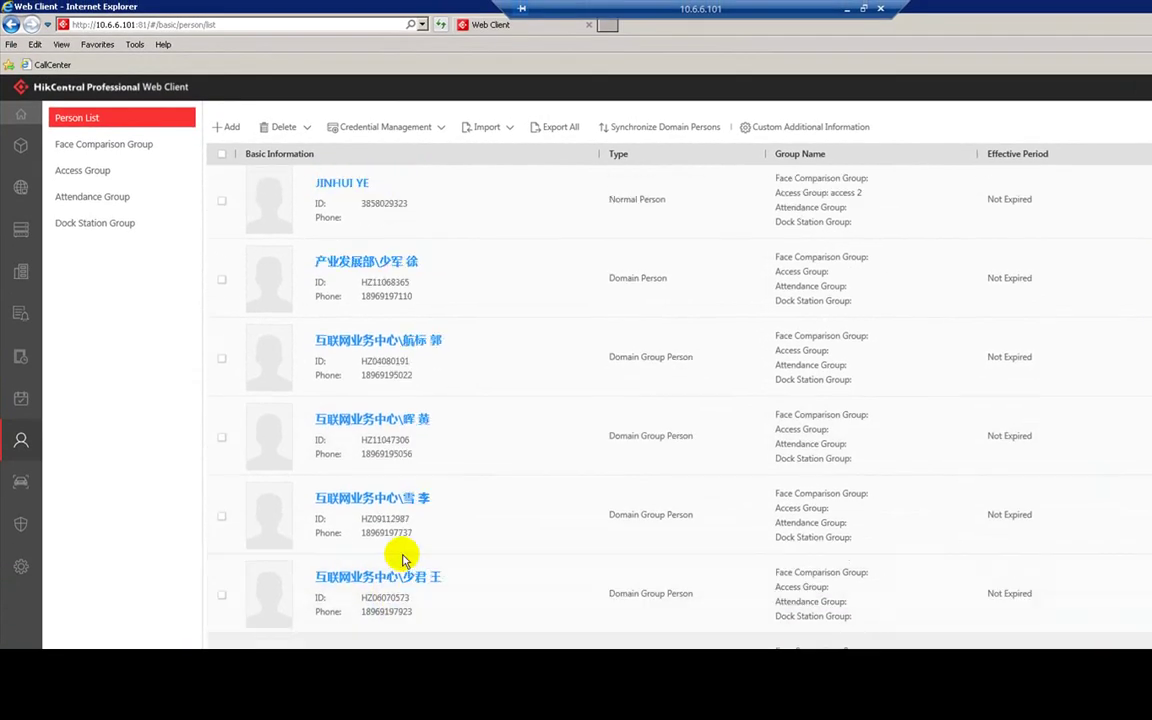
left_click(495, 128)
- Import the three persons from device 605, then open an imported person's details page
left_click(504, 216)
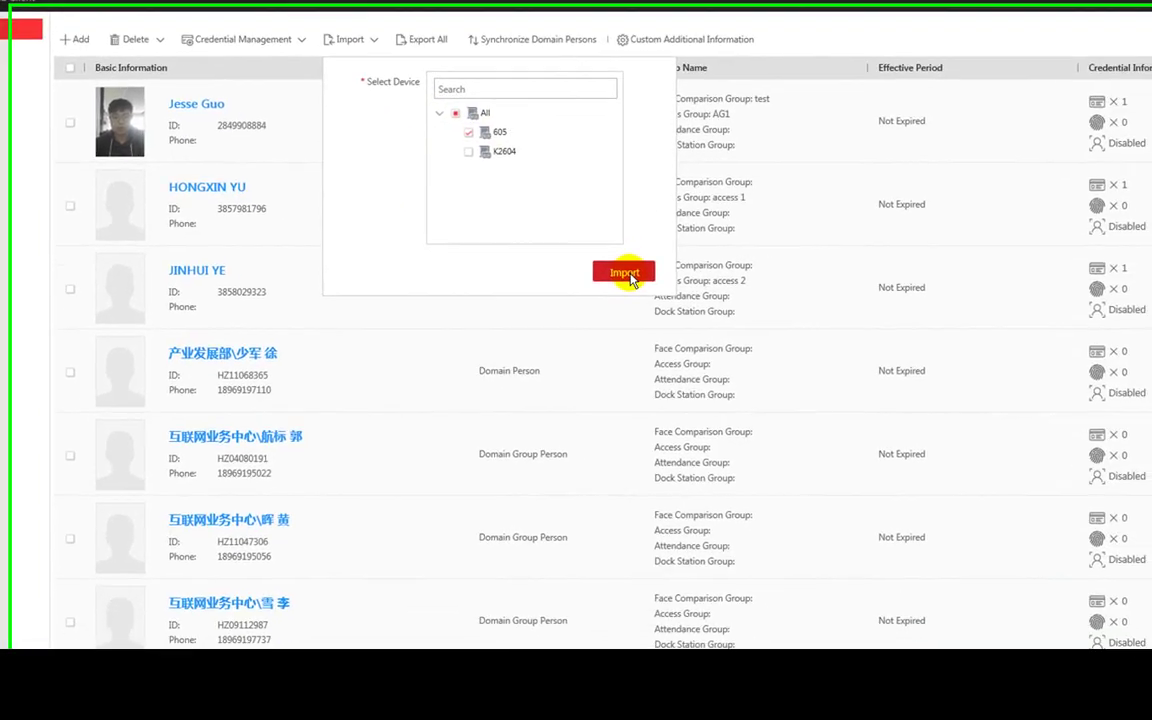
left_click(721, 332)
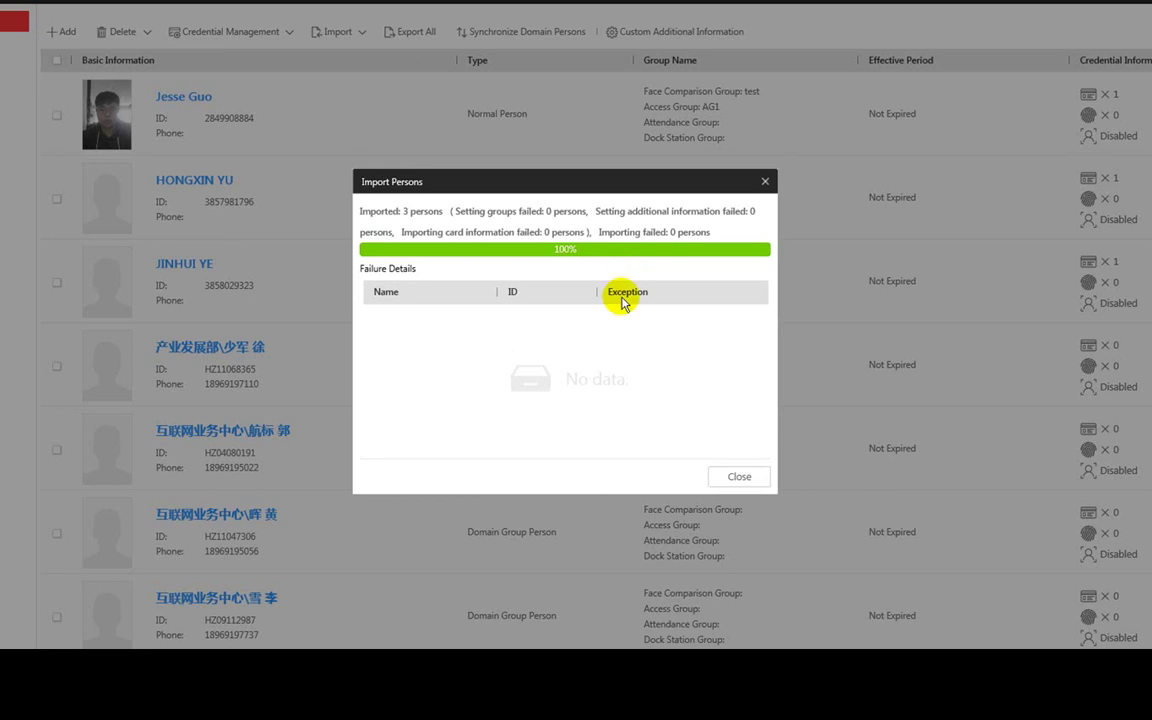
left_click_drag(408, 211, 515, 232)
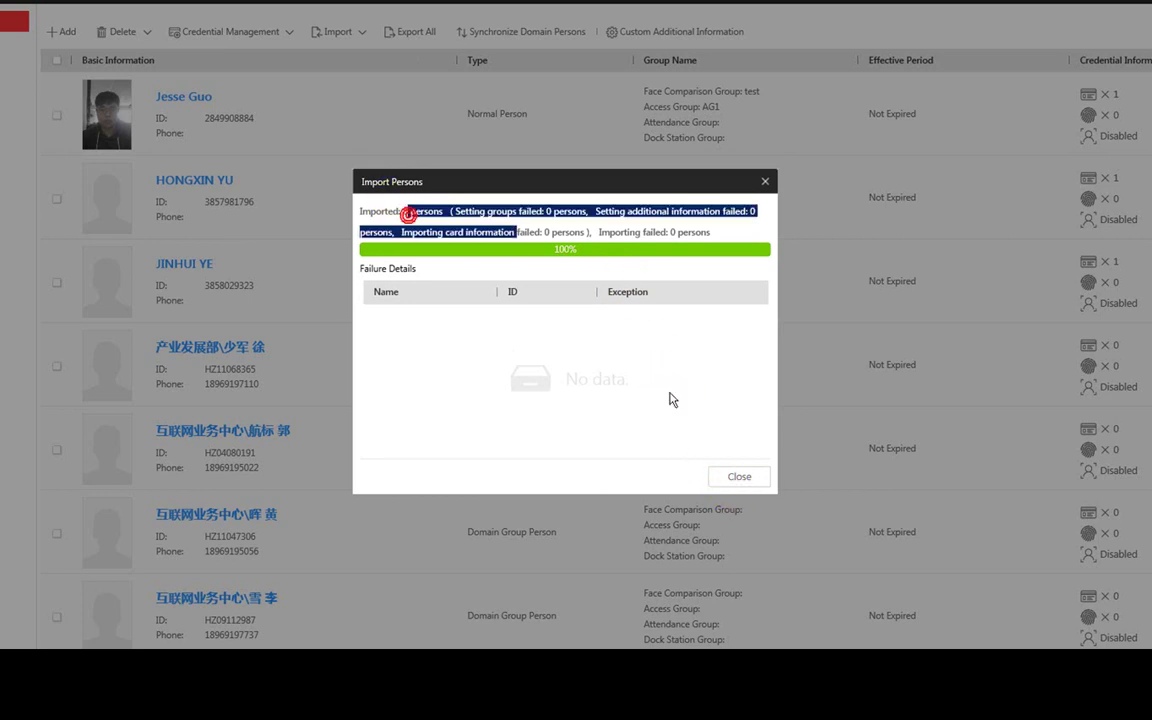
left_click(738, 478)
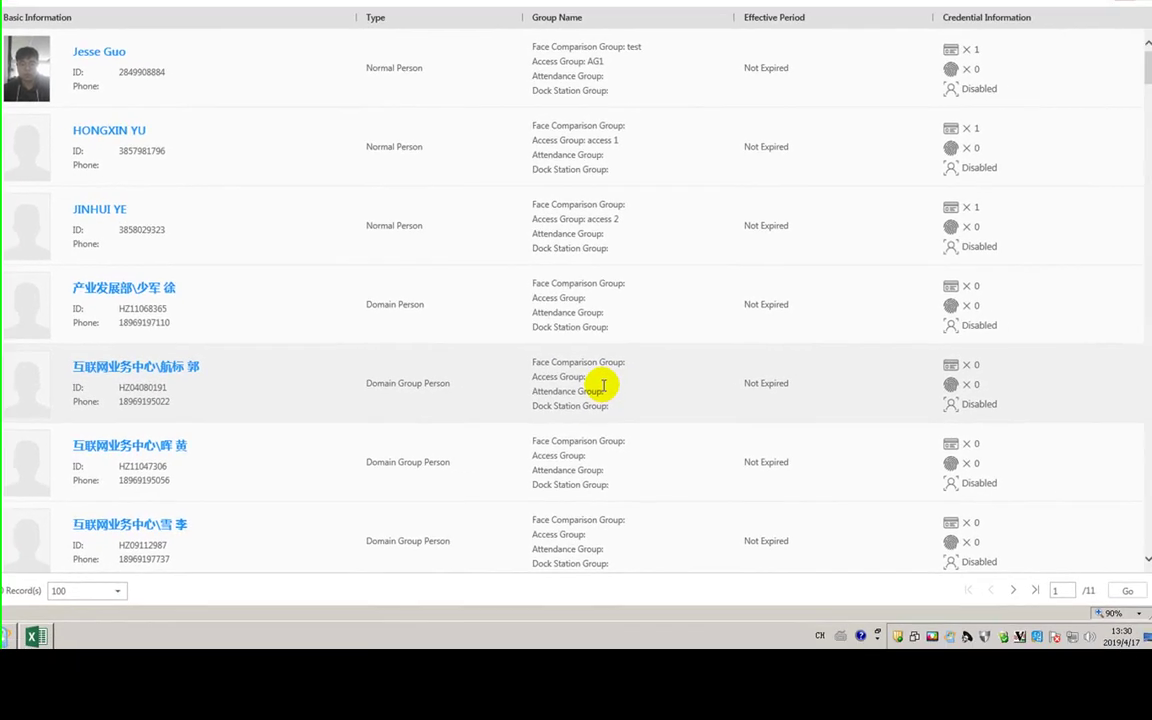
scroll(1106, 442, "down", 20)
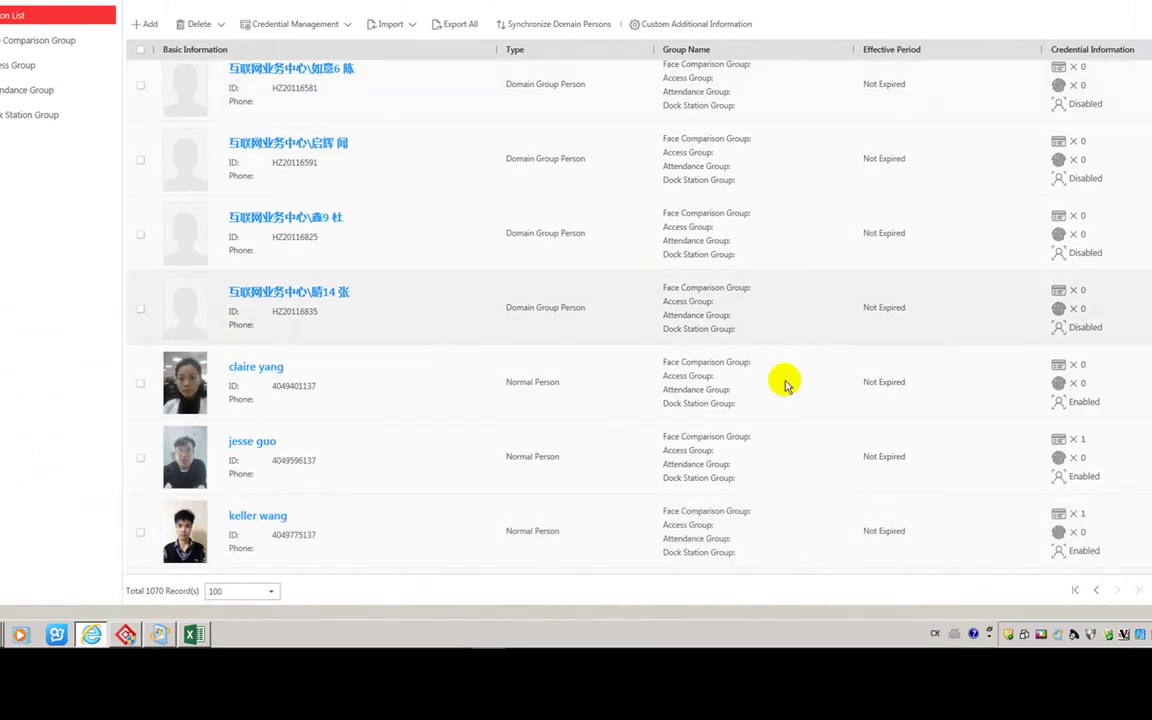
left_click(1095, 591)
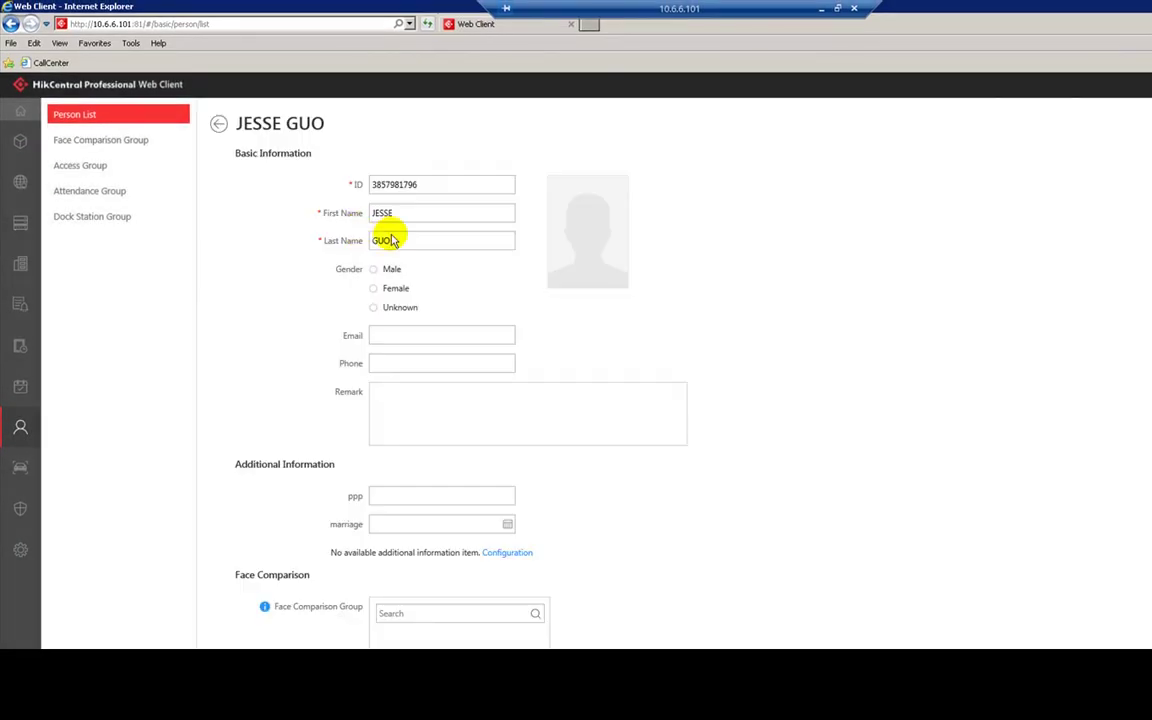
- Upload IMG_00000001.jpg as the person's face photo, zoomed and centred in the crop frame
mouse_move(593, 224)
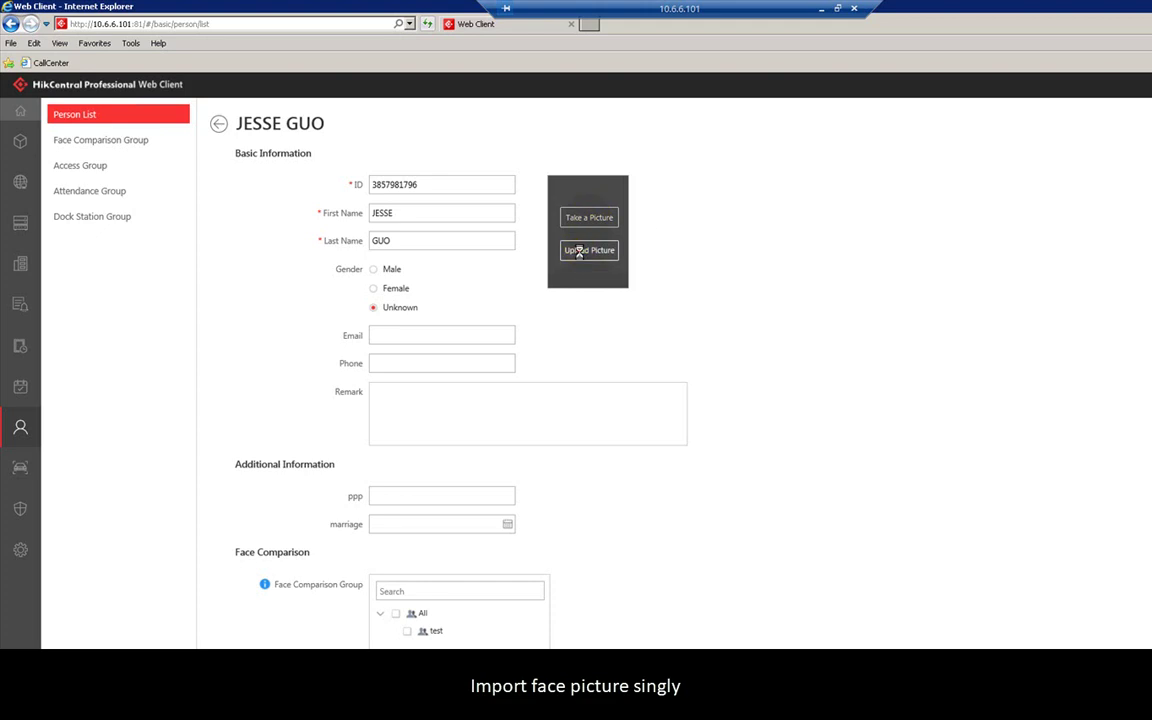
left_click(581, 252)
double_click(465, 173)
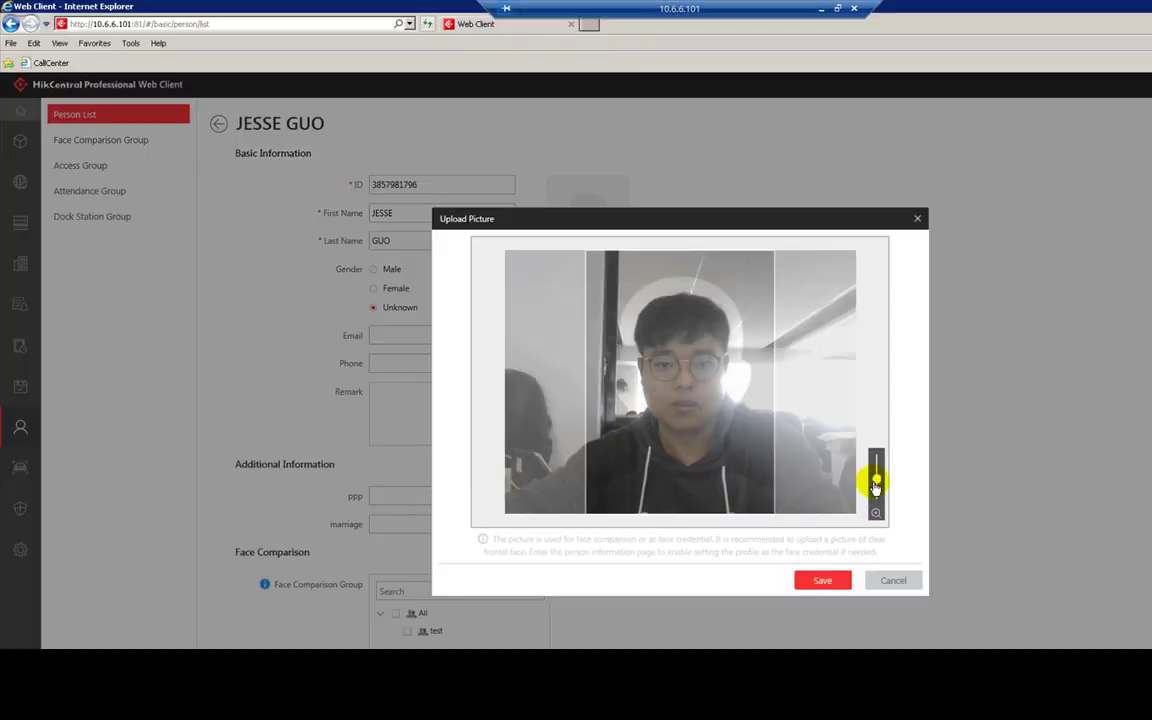
mouse_move(875, 485)
left_mouse_down()
mouse_move(874, 467)
mouse_move(870, 505)
mouse_move(875, 479)
left_mouse_up()
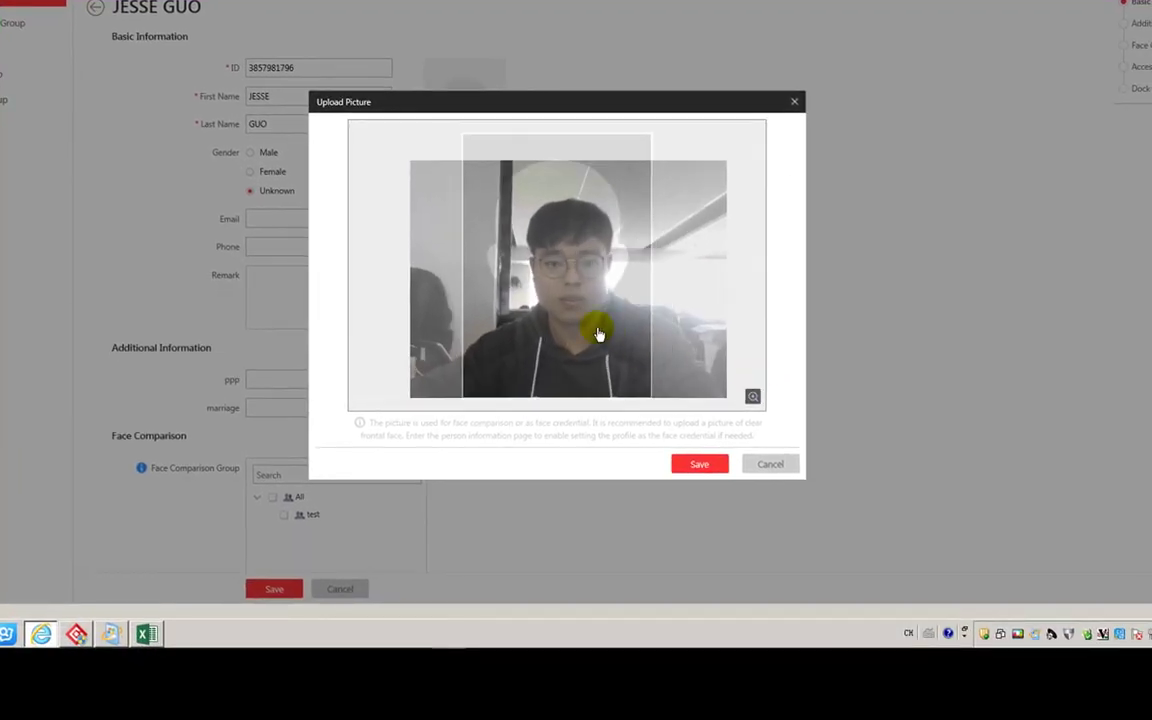
left_click_drag(598, 334, 633, 345)
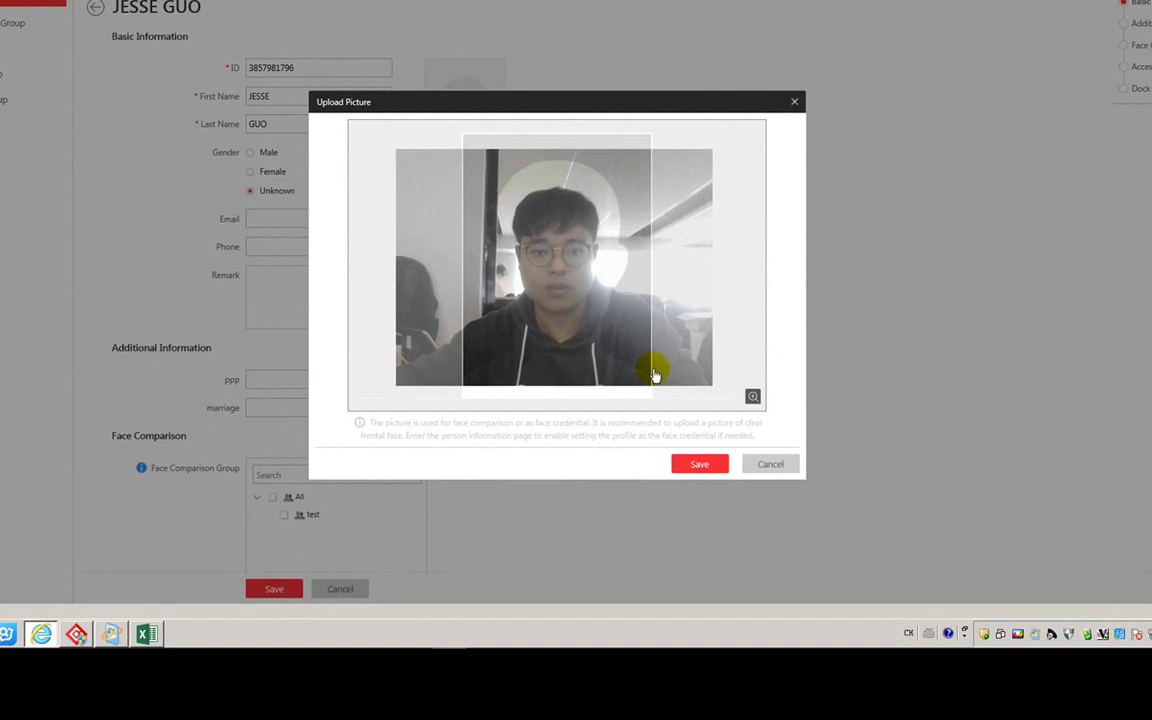
left_click(699, 464)
- Scroll the Person List to see the new photo and bring up the Import options
scroll(255, 226, "down", 10)
scroll(283, 499, "down", 2)
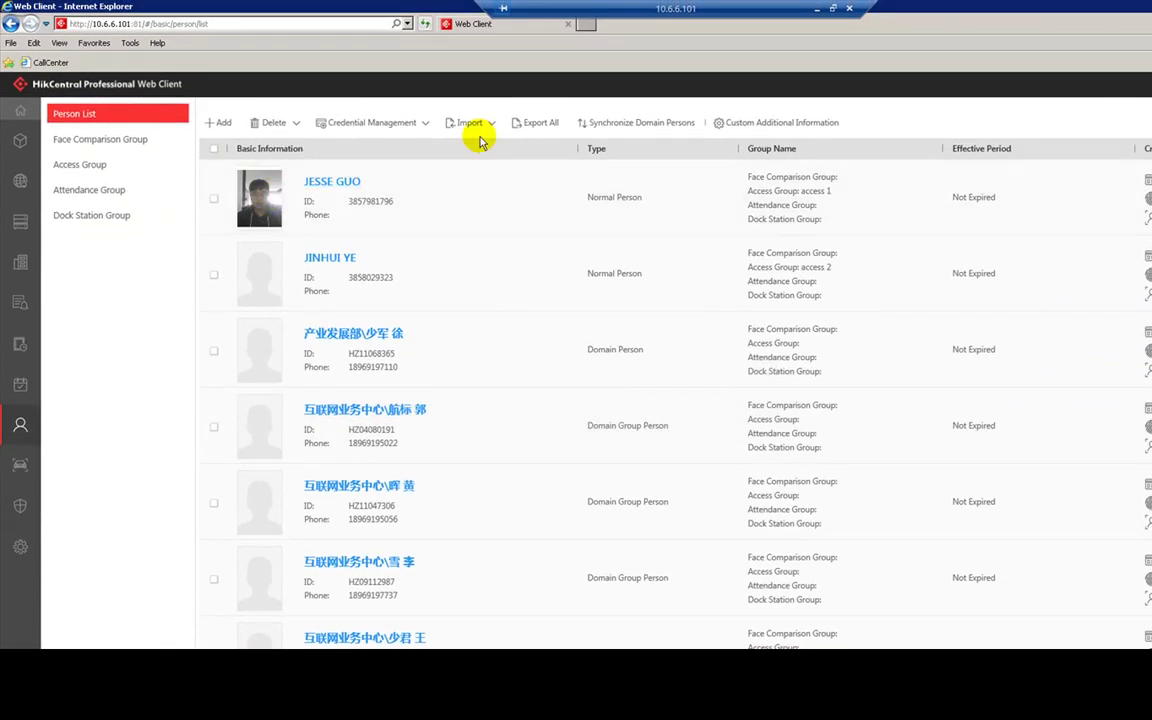
left_click(468, 122)
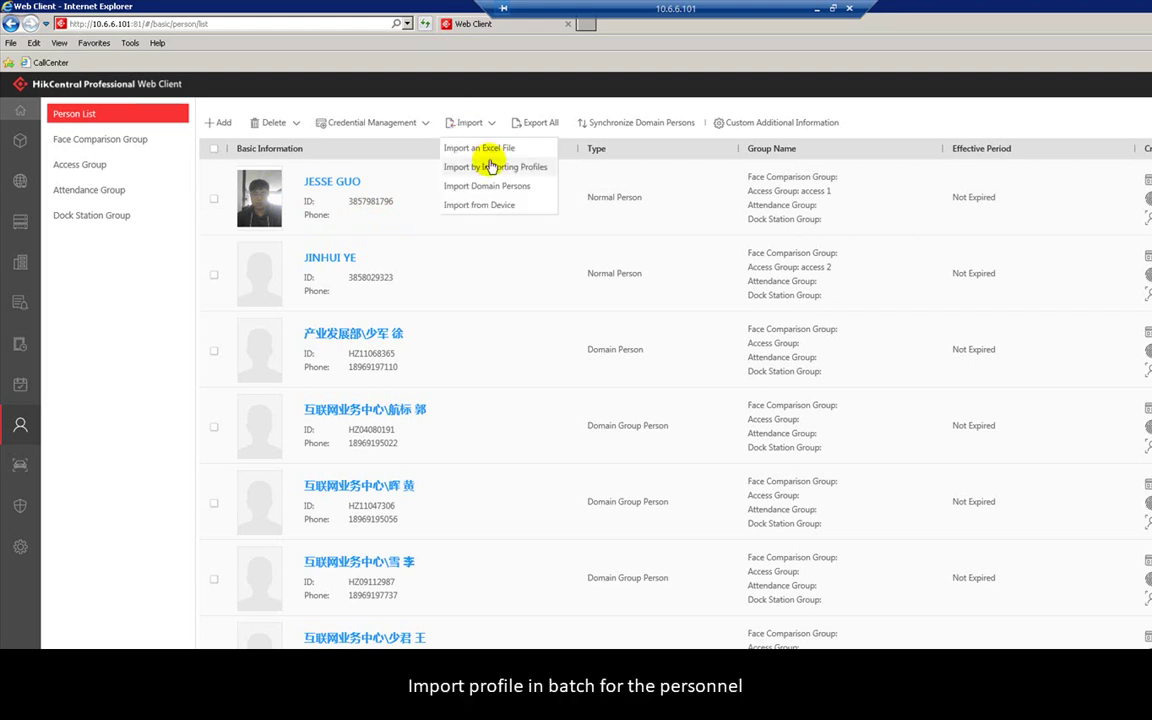
- Choose Import by Importing Profiles to batch-import profile photos
left_click(491, 166)
mouse_move(490, 162)
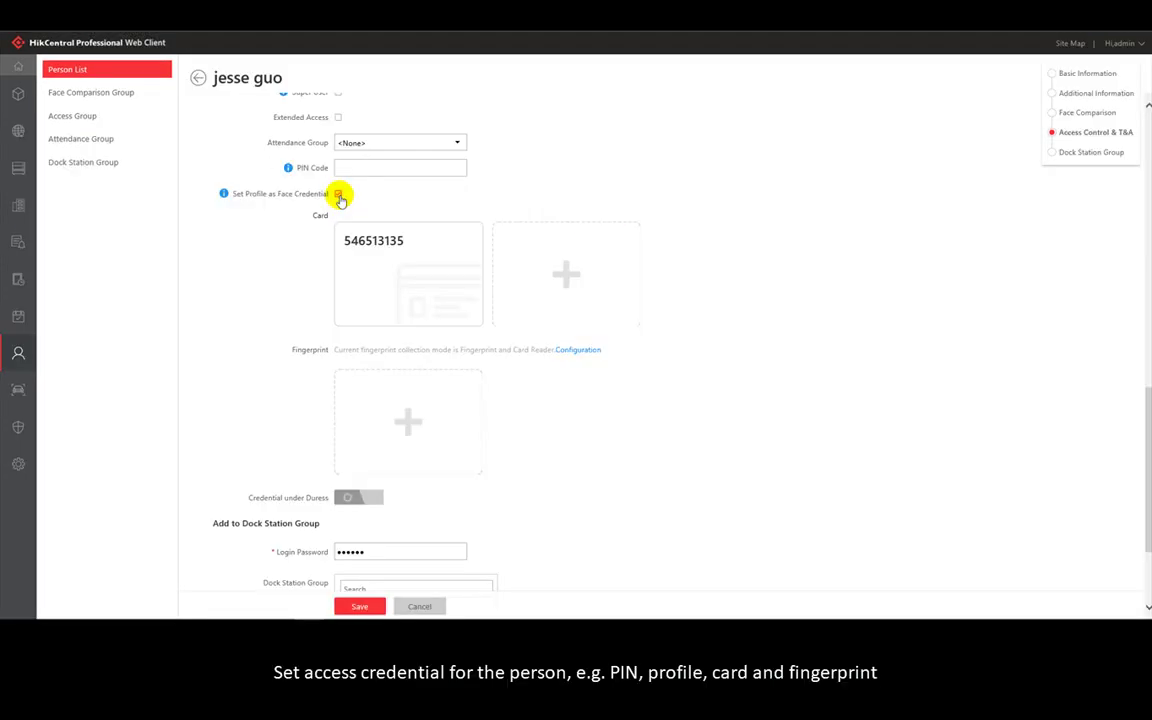
- Add a new card issued by Card Reader mode through Door 01 of device 605
left_click(536, 270)
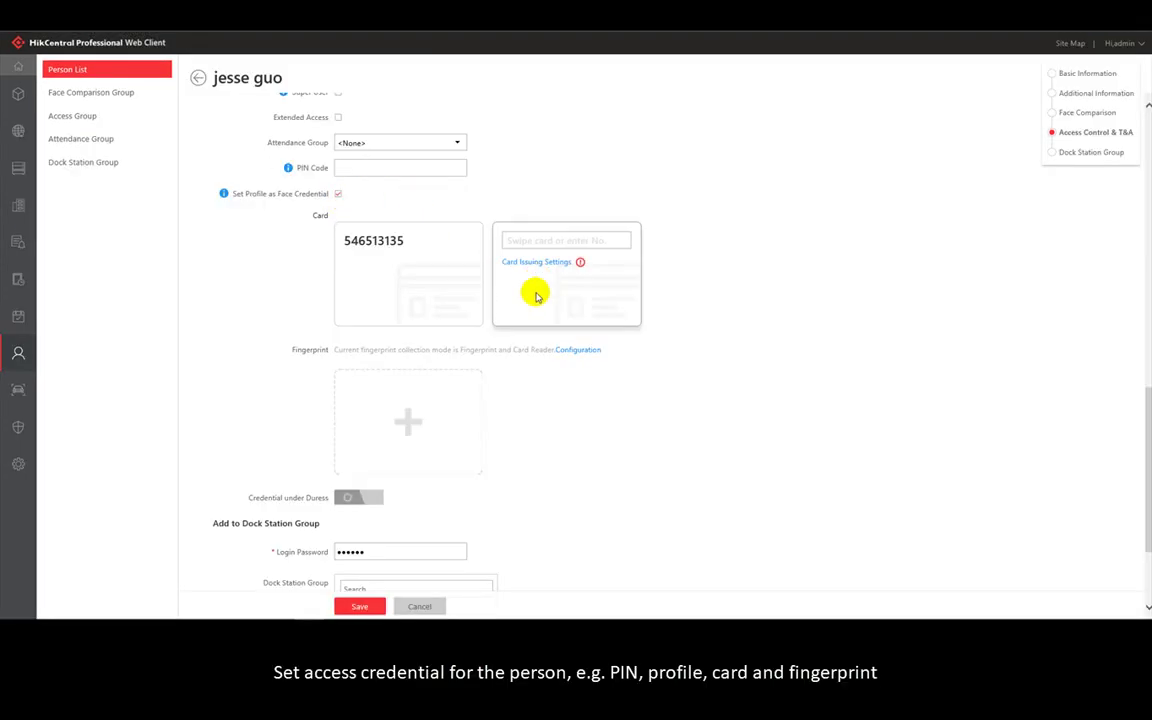
left_click(548, 262)
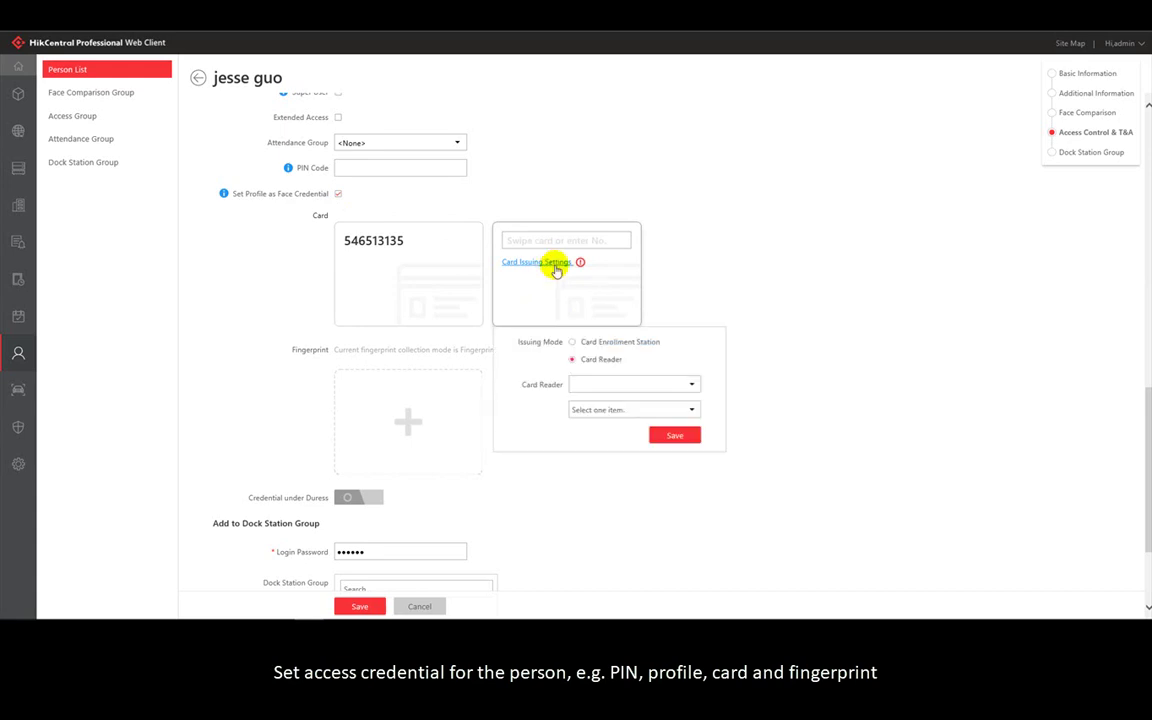
left_click(588, 343)
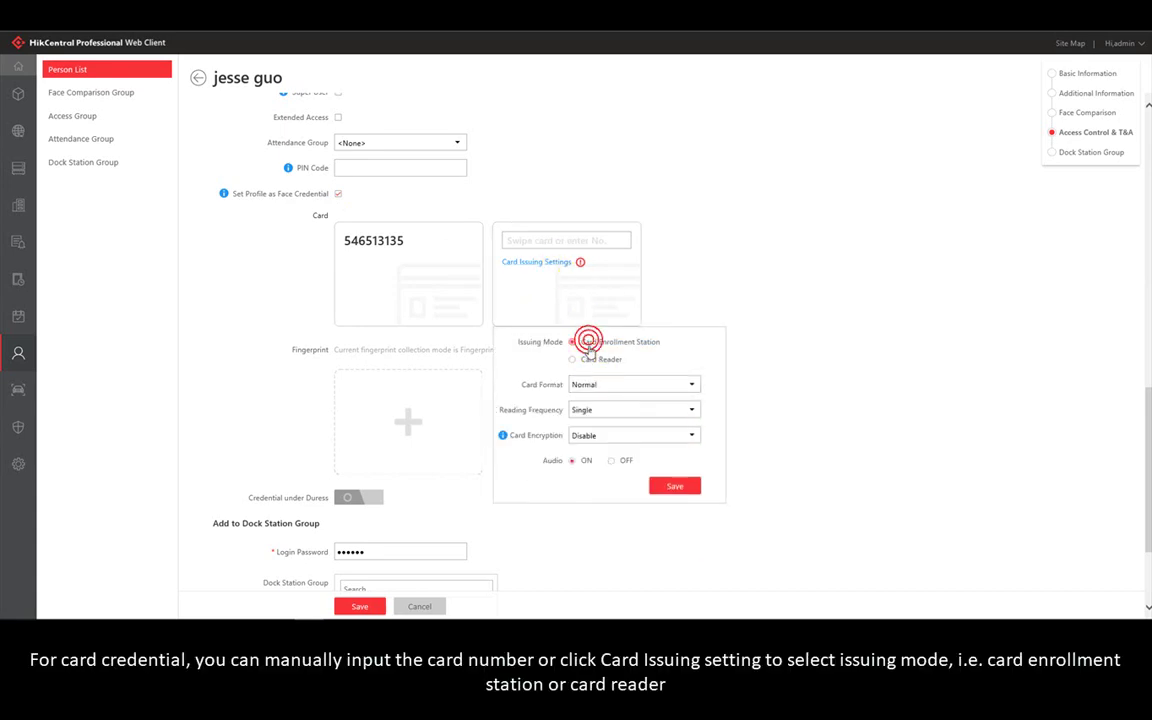
left_click(590, 359)
left_click(616, 389)
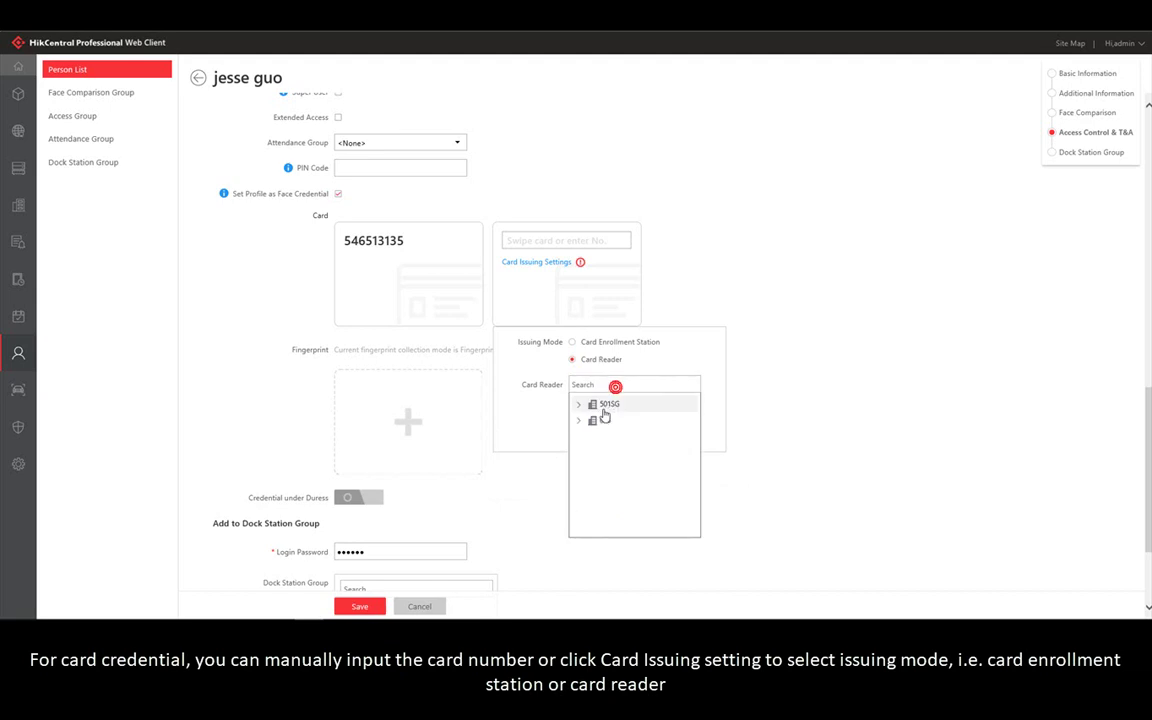
left_click(578, 421)
left_click(607, 437)
left_click(668, 436)
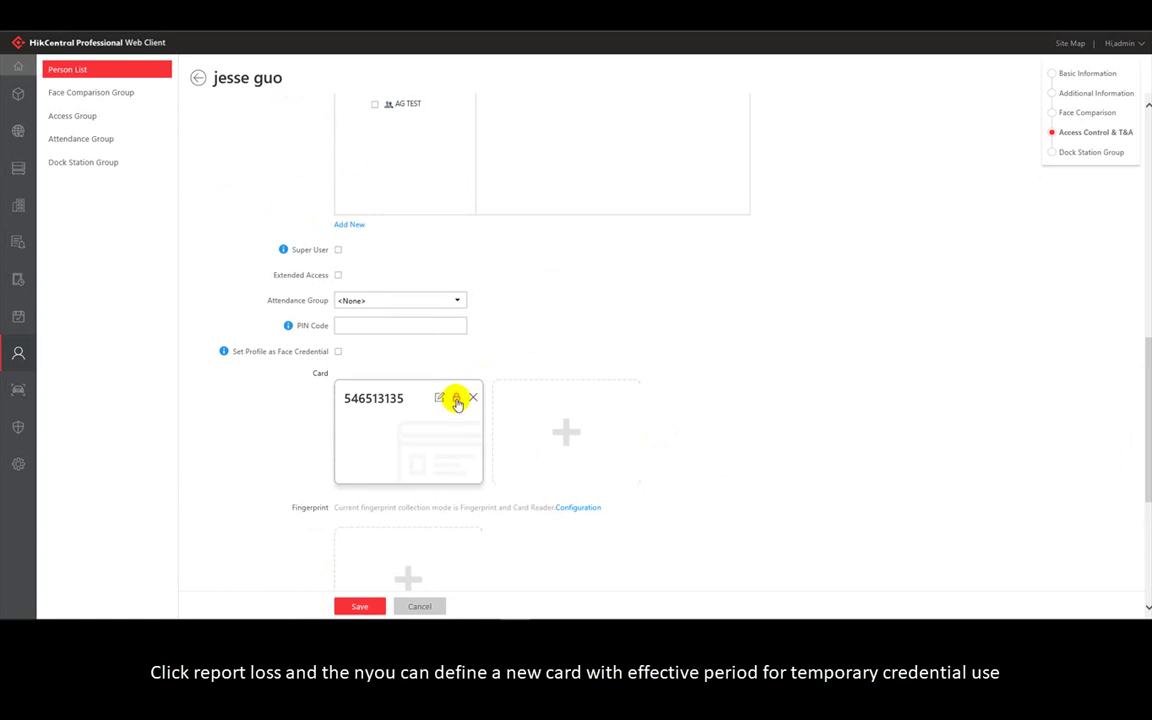
- Report the existing card lost and add temporary card number 124
left_click(456, 400)
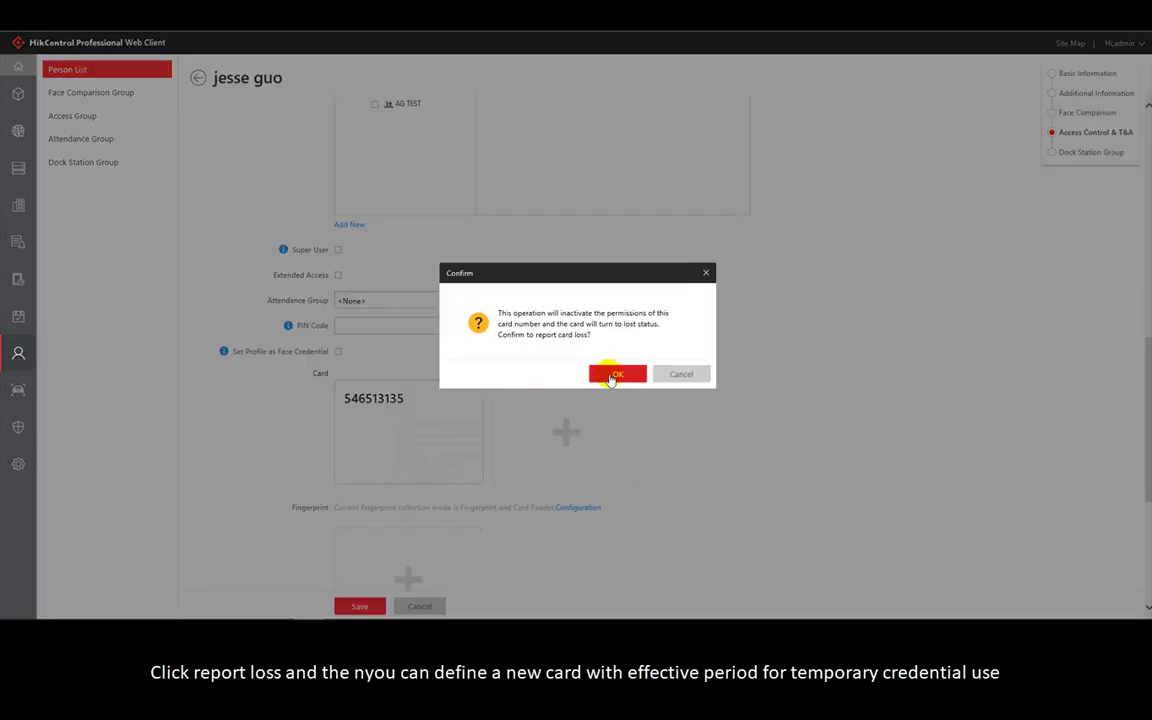
left_click(612, 375)
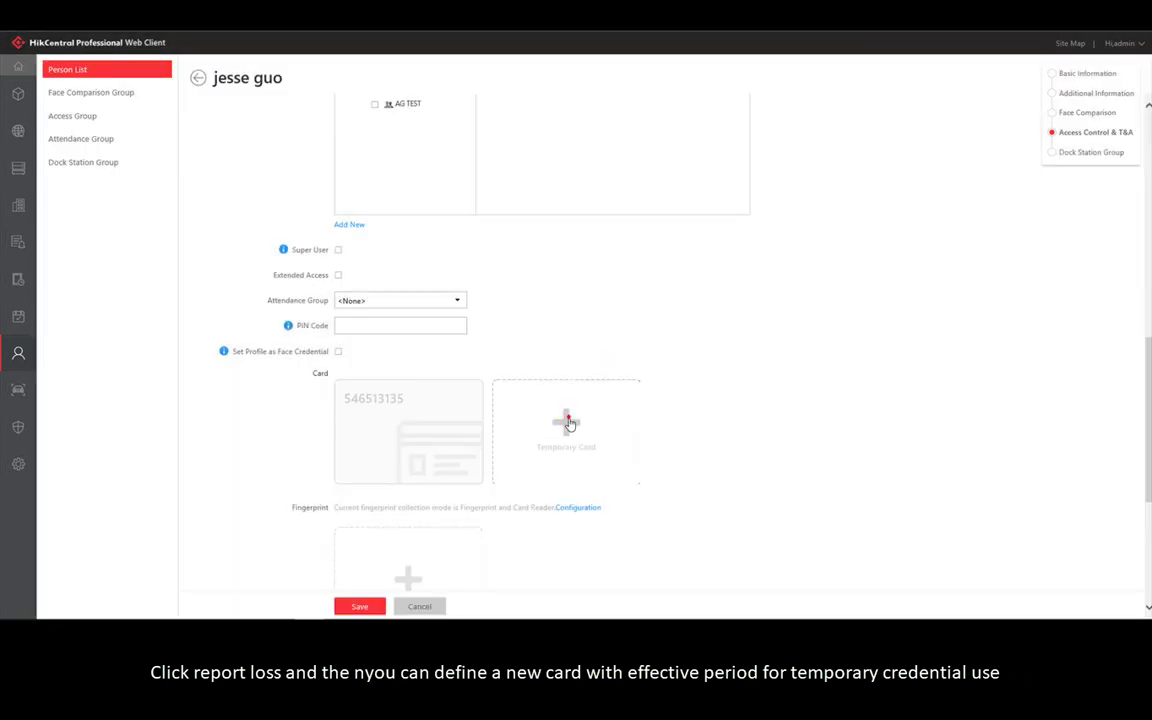
left_click(566, 421)
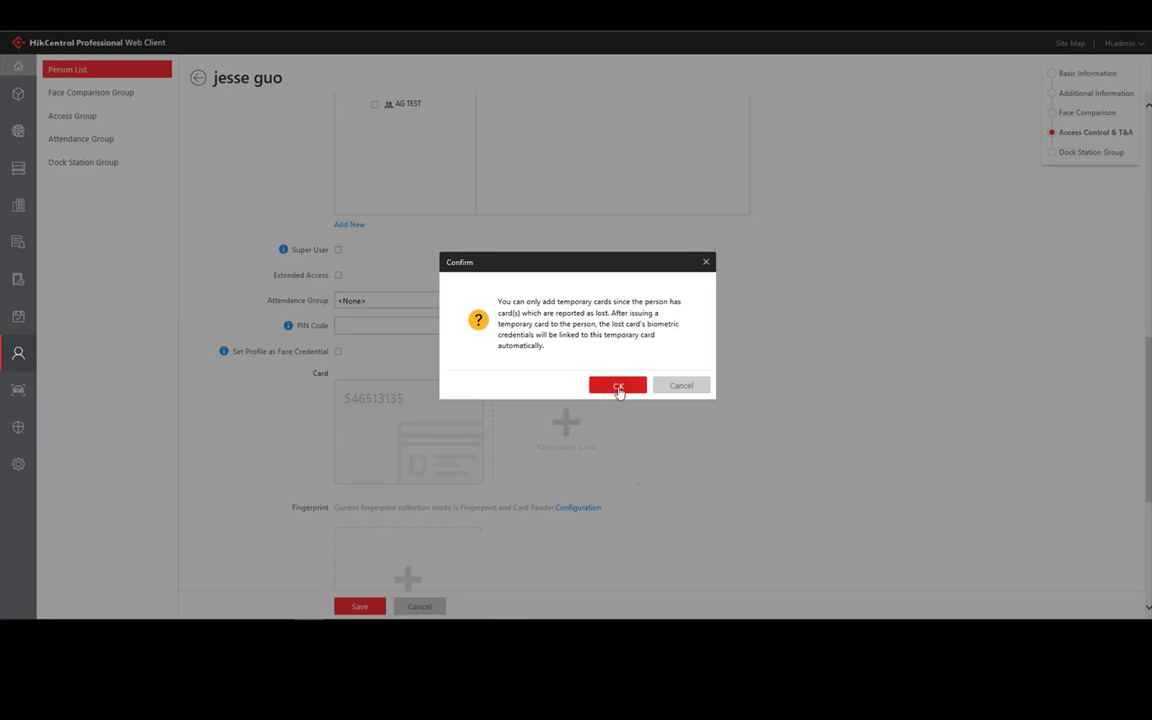
left_click(618, 387)
left_click(580, 397)
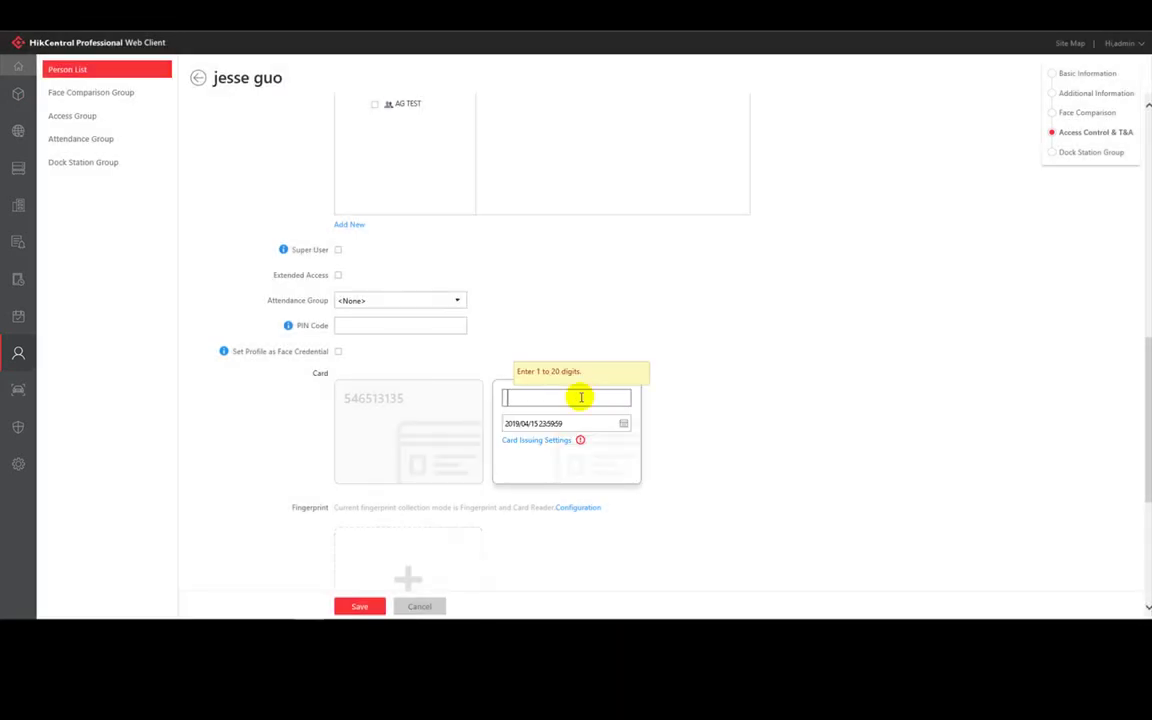
type("124")
left_click(703, 380)
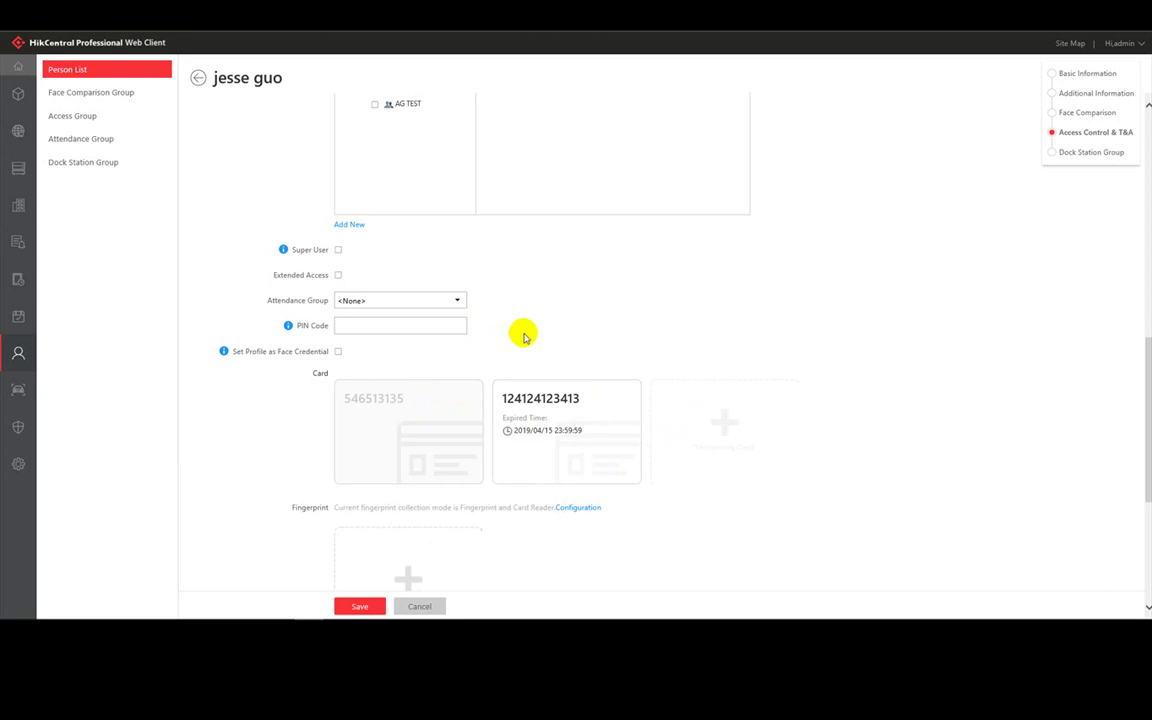
- Save the person's record with both cards and the face credential
scroll(523, 337, "down", 5)
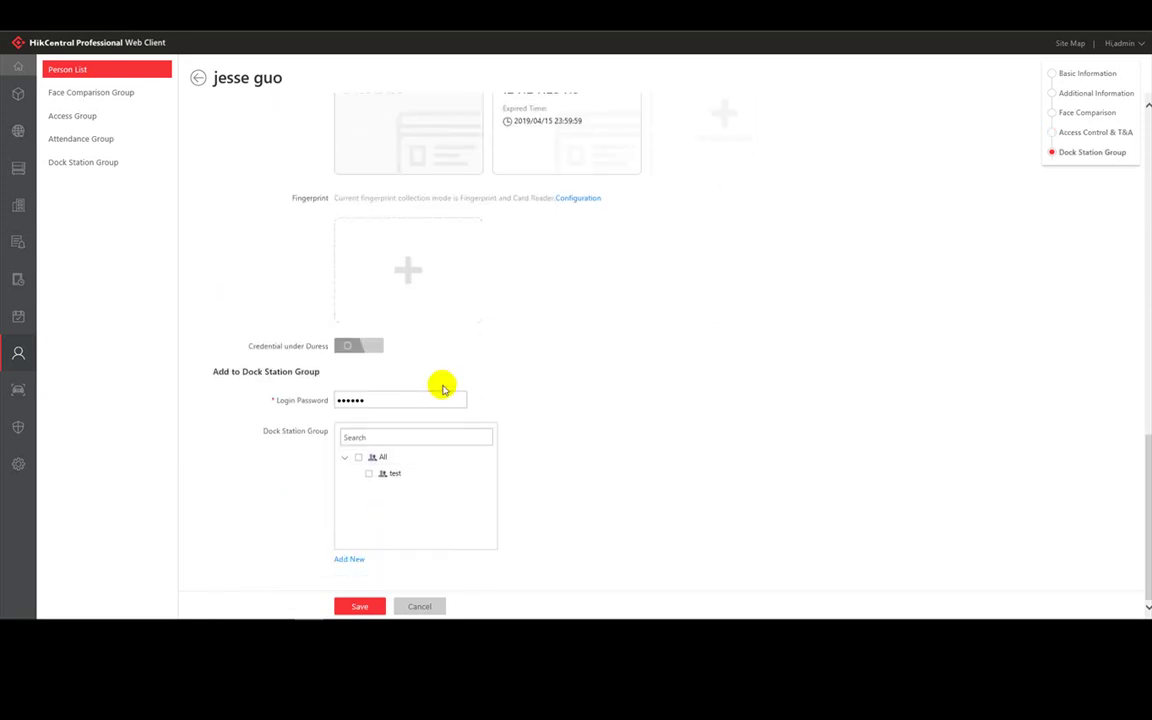
scroll(442, 393, "up", 5)
scroll(445, 393, "down", 1)
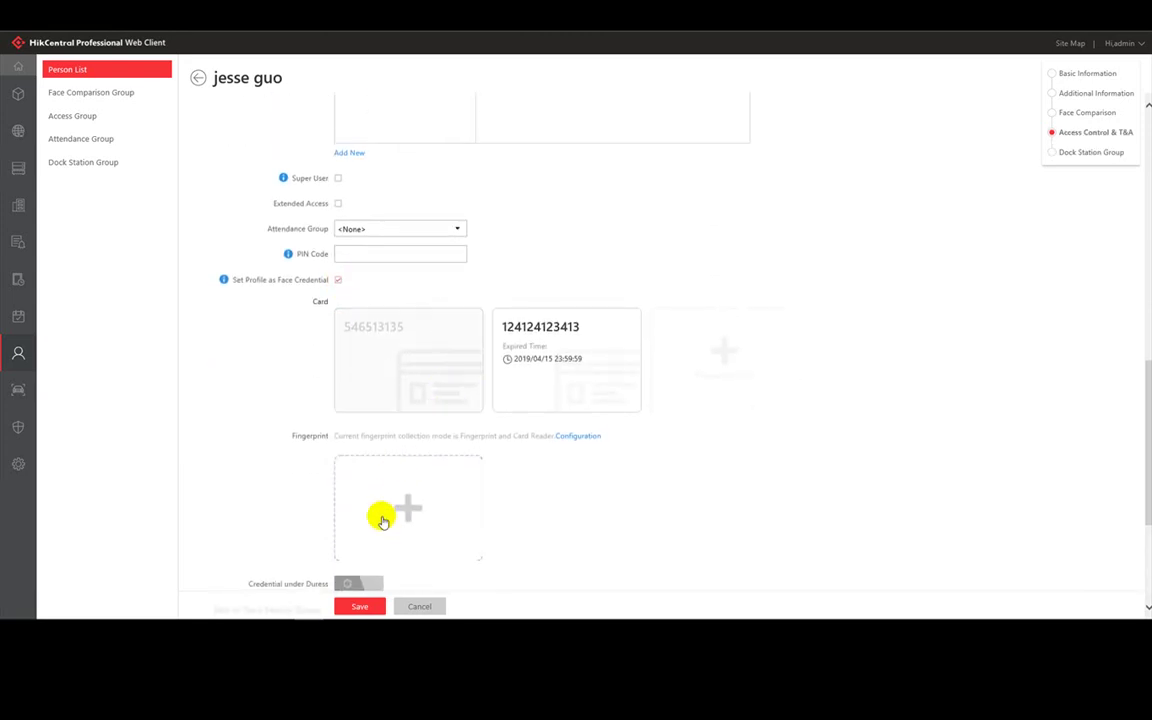
left_click(370, 606)
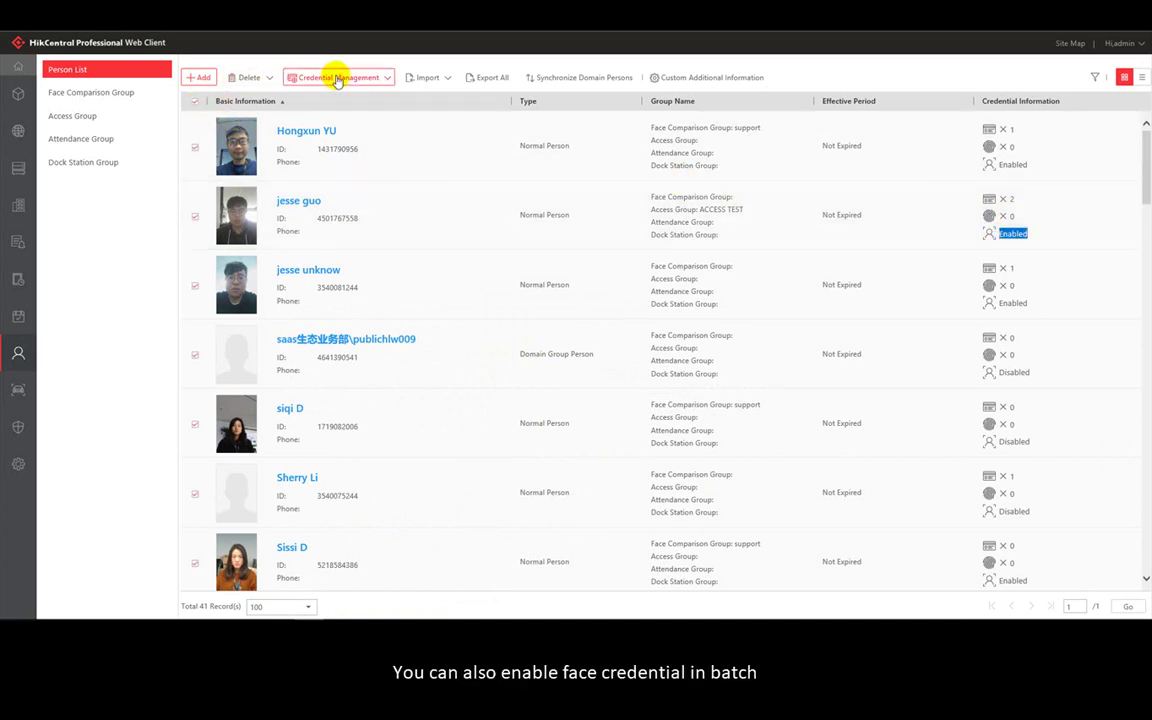
- Batch-enable face credentials for all selected persons via Credential Management and confirm
left_click(334, 78)
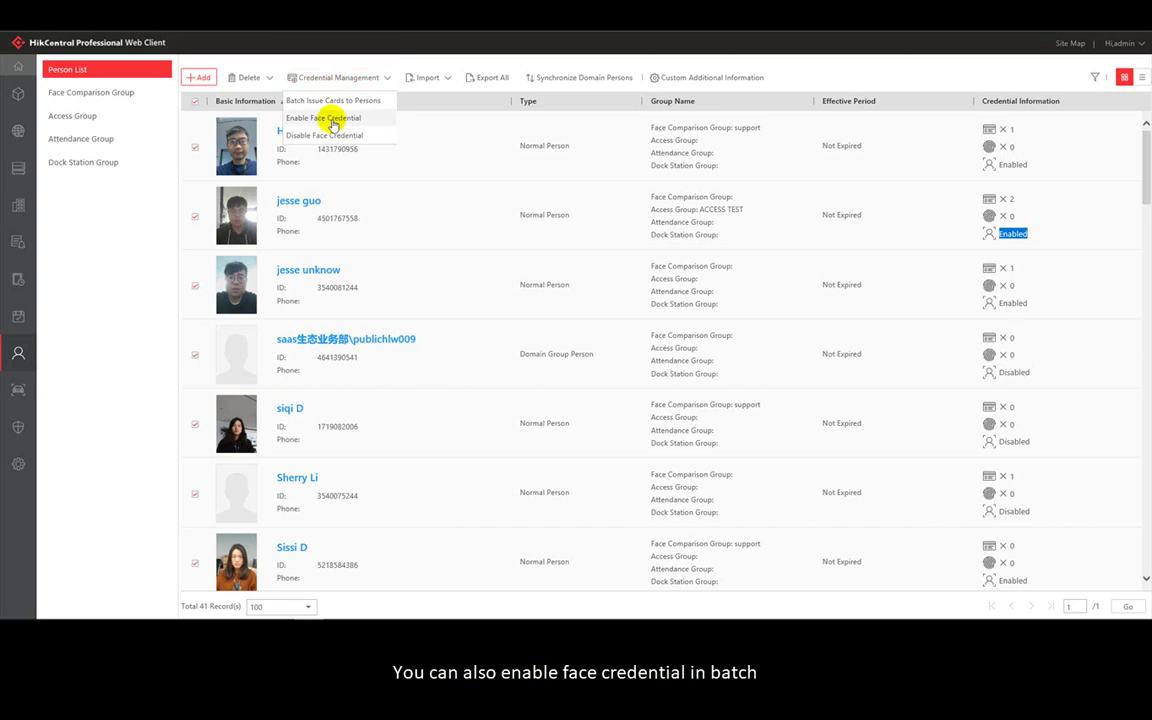
left_click(333, 119)
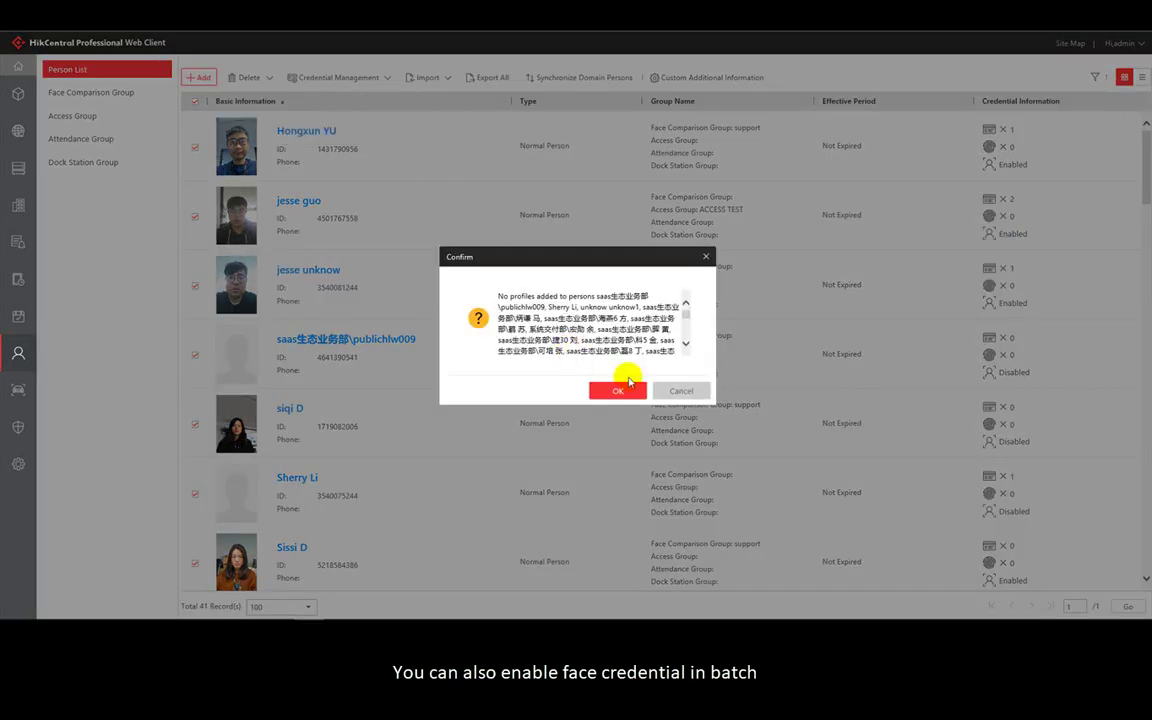
left_click(631, 391)
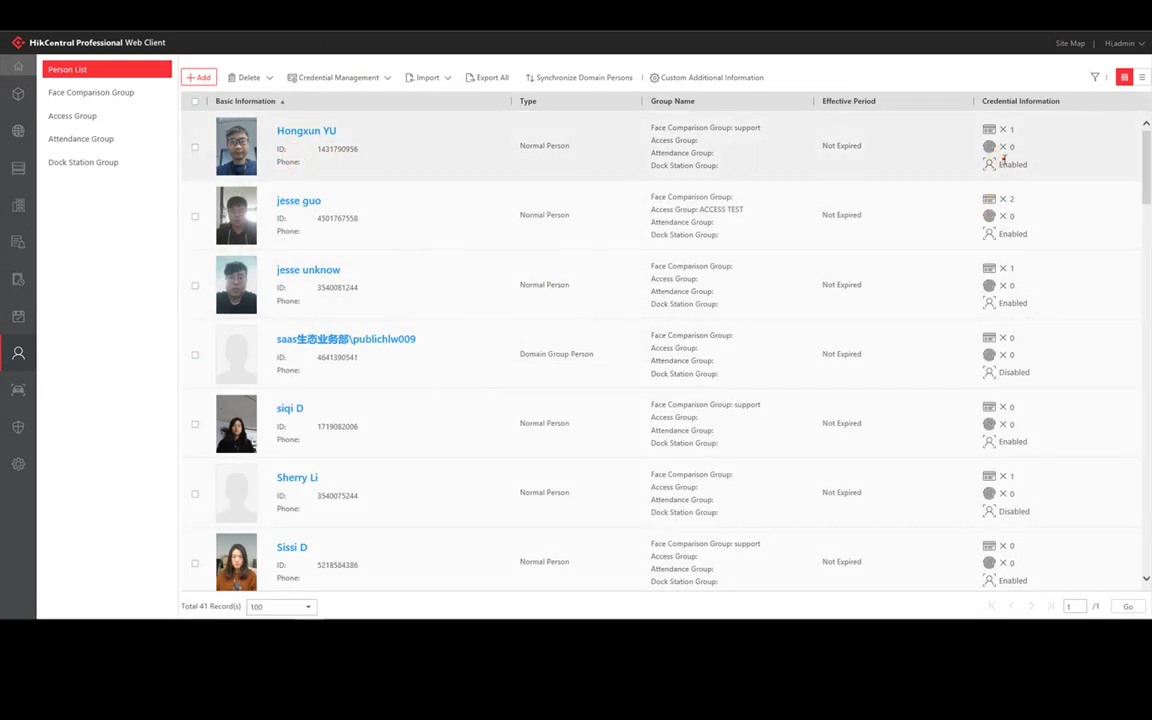
double_click(1012, 302)
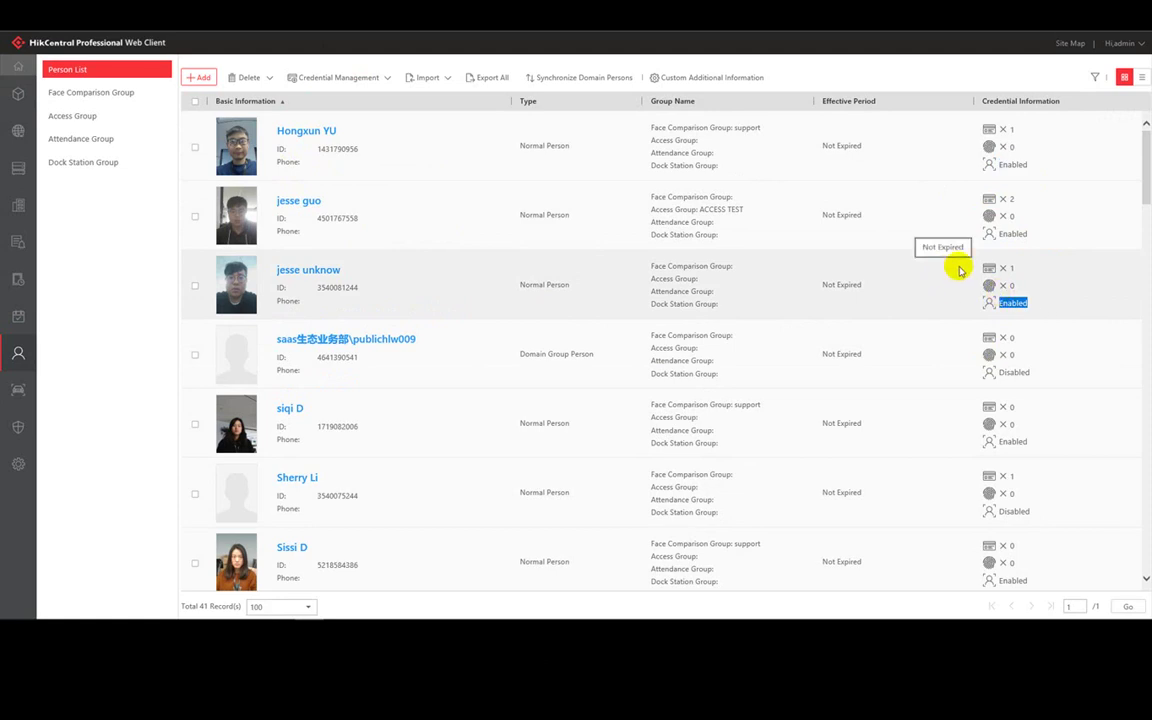
left_click(365, 79)
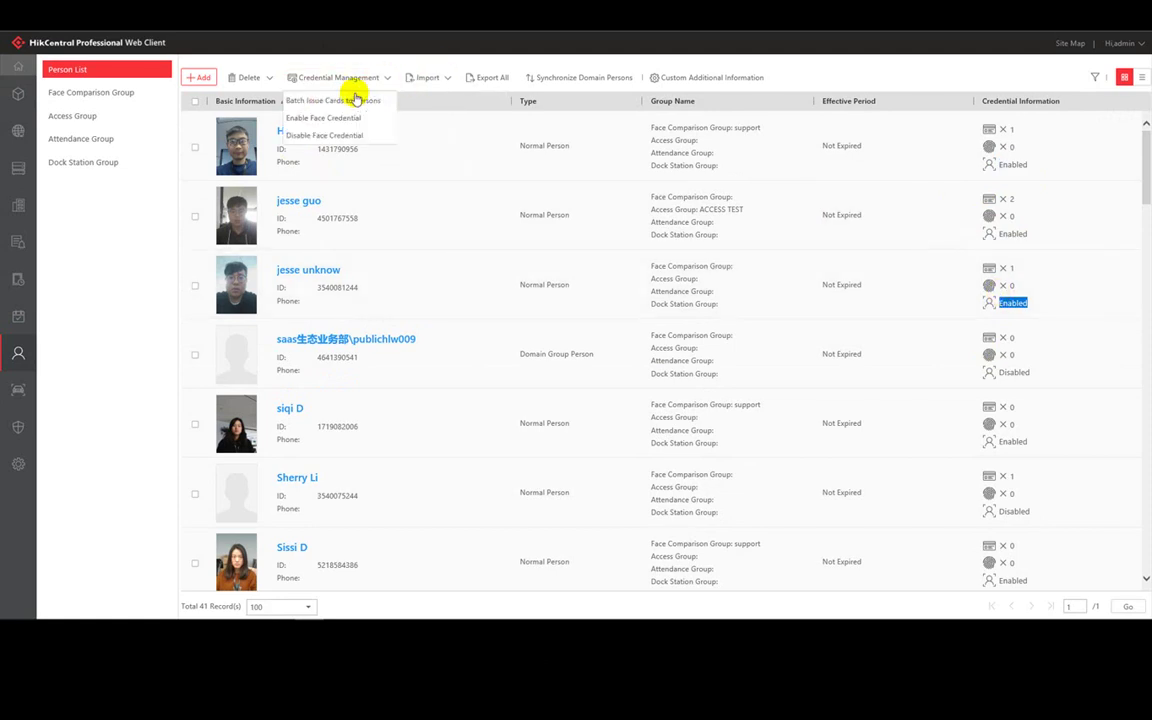
- Batch-issue cards to all selected persons, skipping the lost-card person, using manual entry
left_click(350, 102)
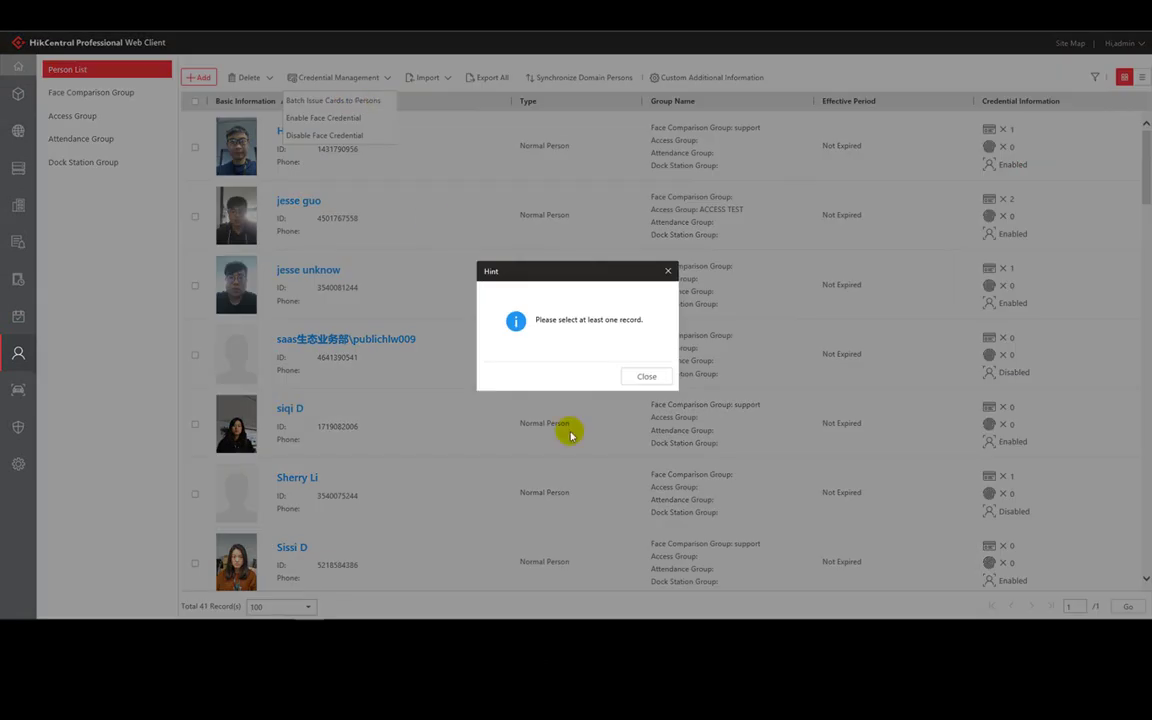
left_click(642, 377)
mouse_move(324, 77)
left_click(338, 102)
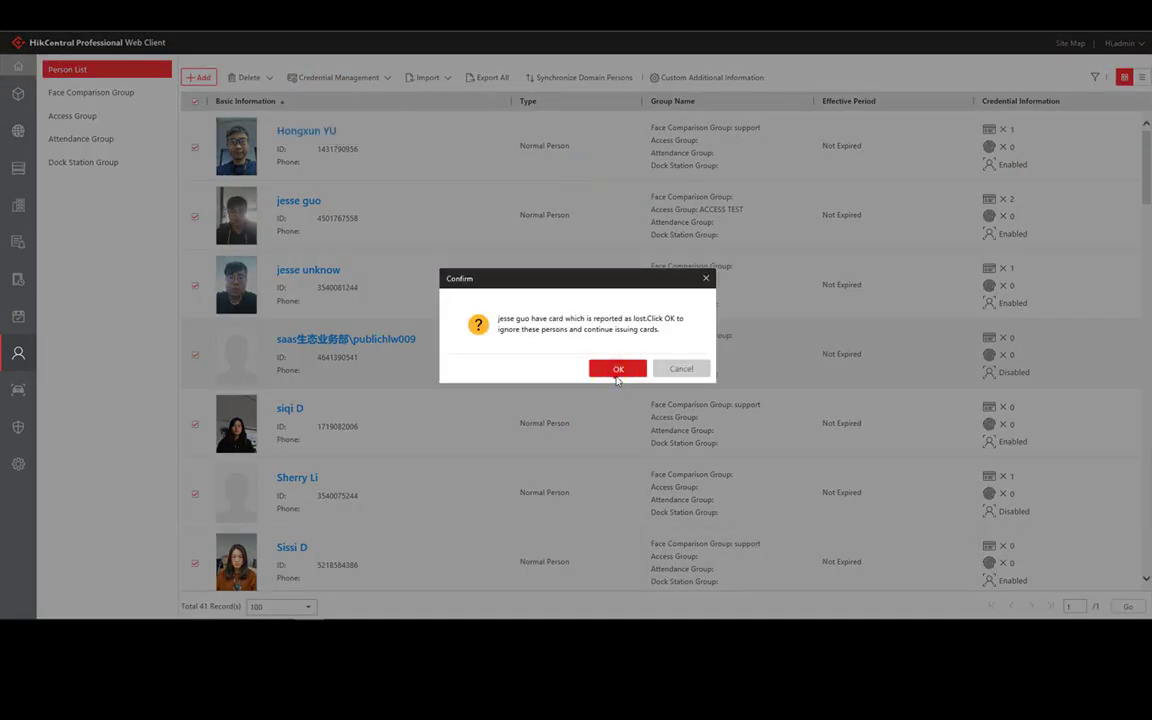
left_click(616, 367)
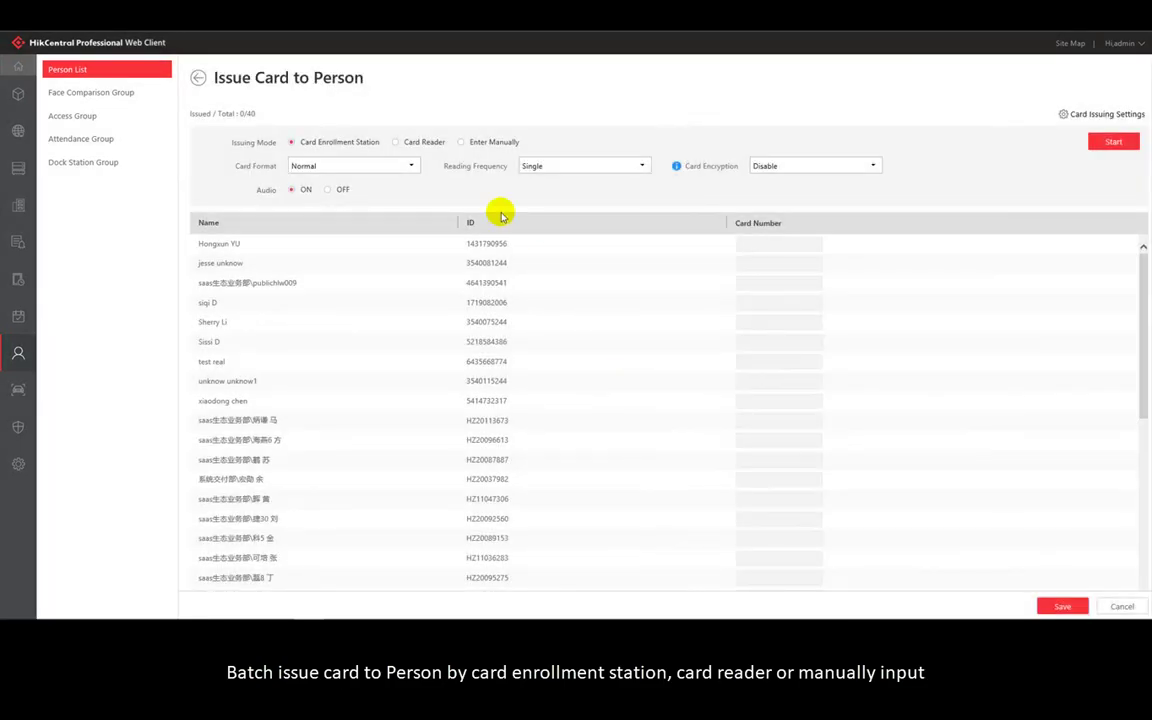
left_click(459, 145)
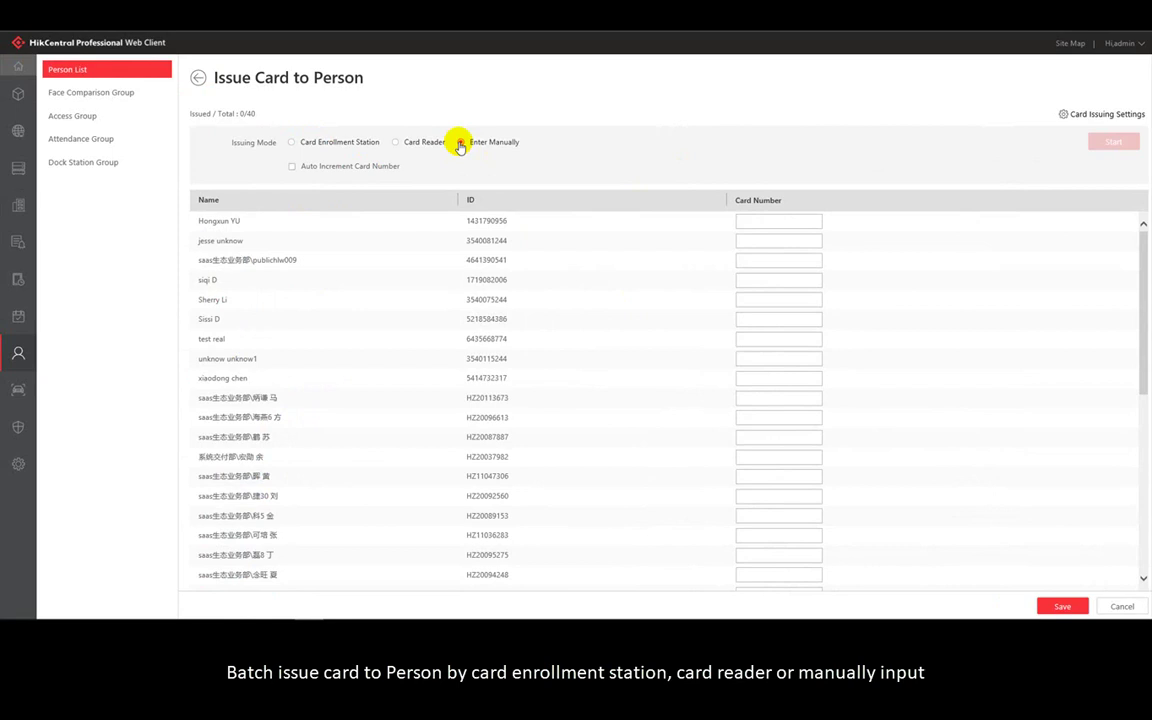
- Enter card numbers 12312, 21312412 and 412412 for the three persons and save
left_click(773, 222)
type("12312")
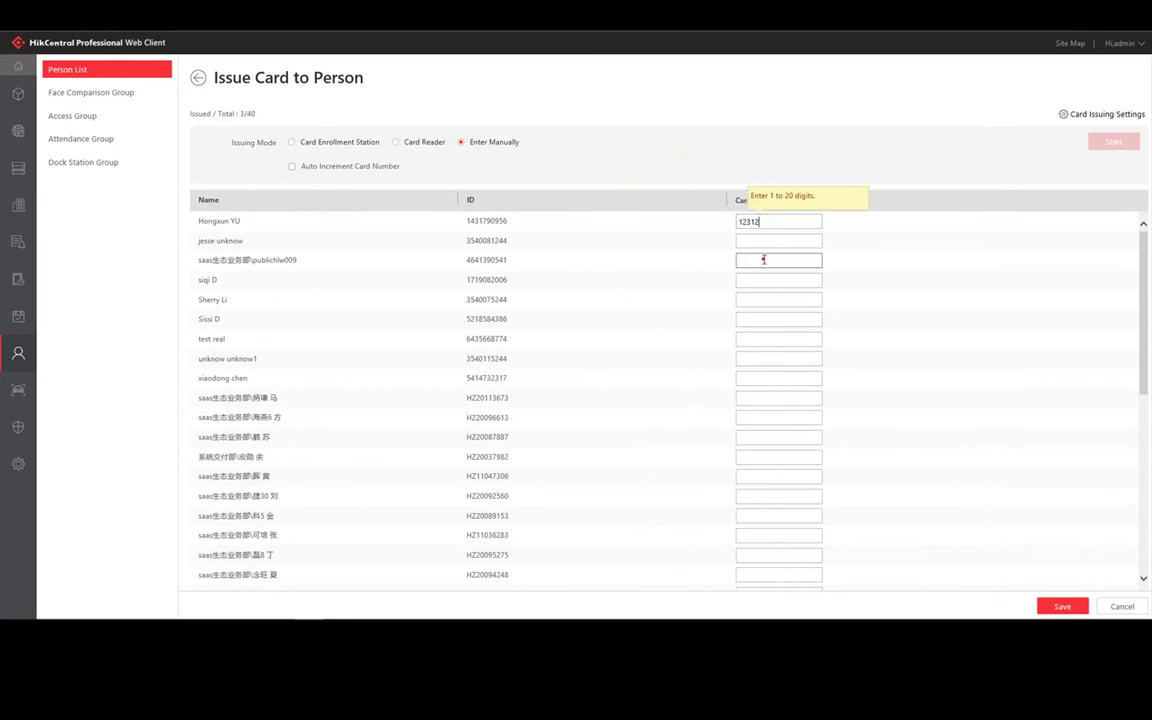
left_click(764, 260)
type("412412")
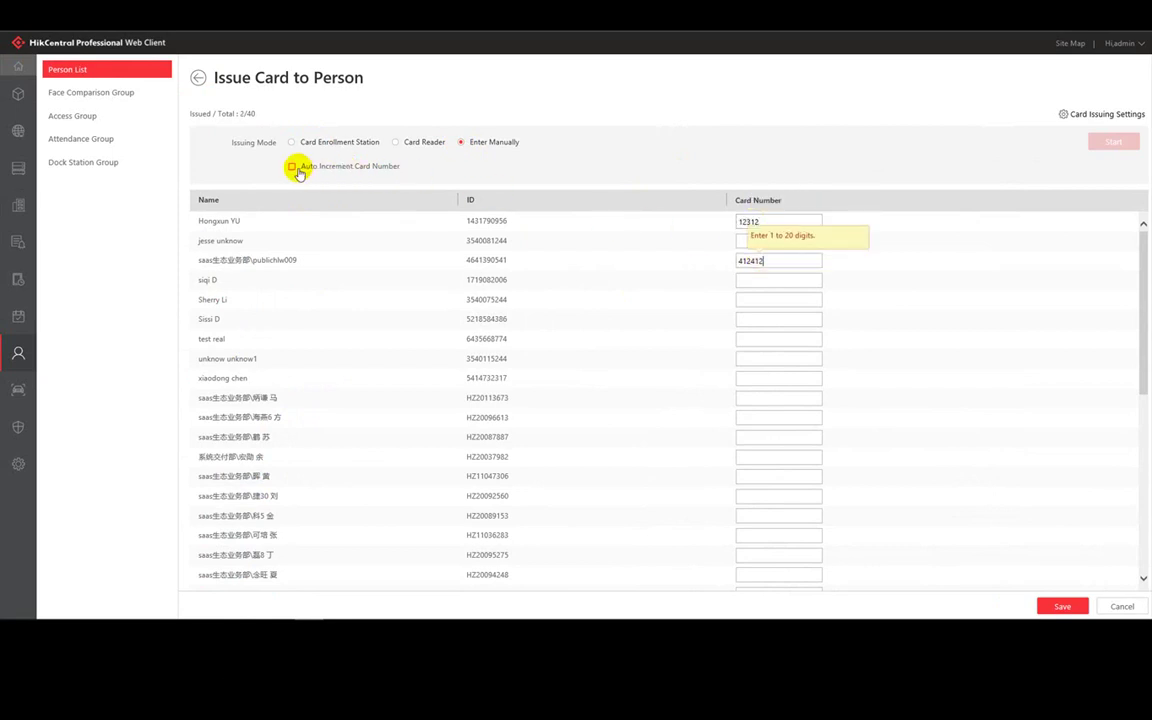
left_click(745, 243)
type("21312412")
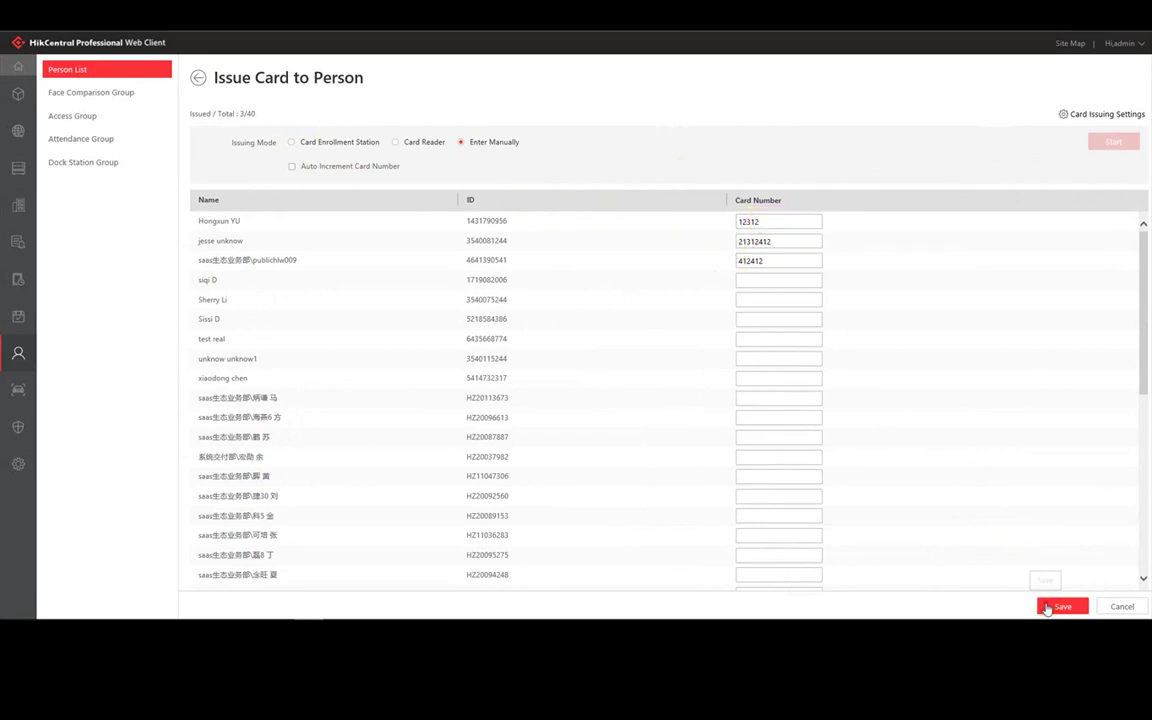
left_click(1047, 607)
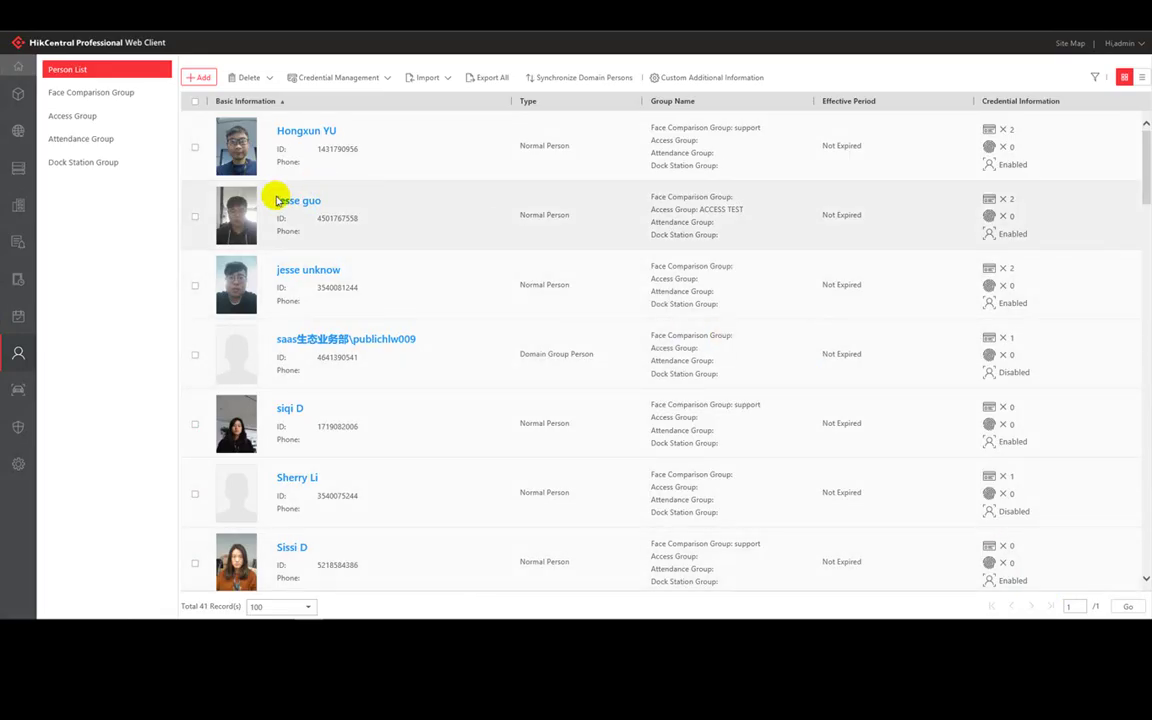
- Edit the ag test access group and add the second person from the name search
left_click(76, 119)
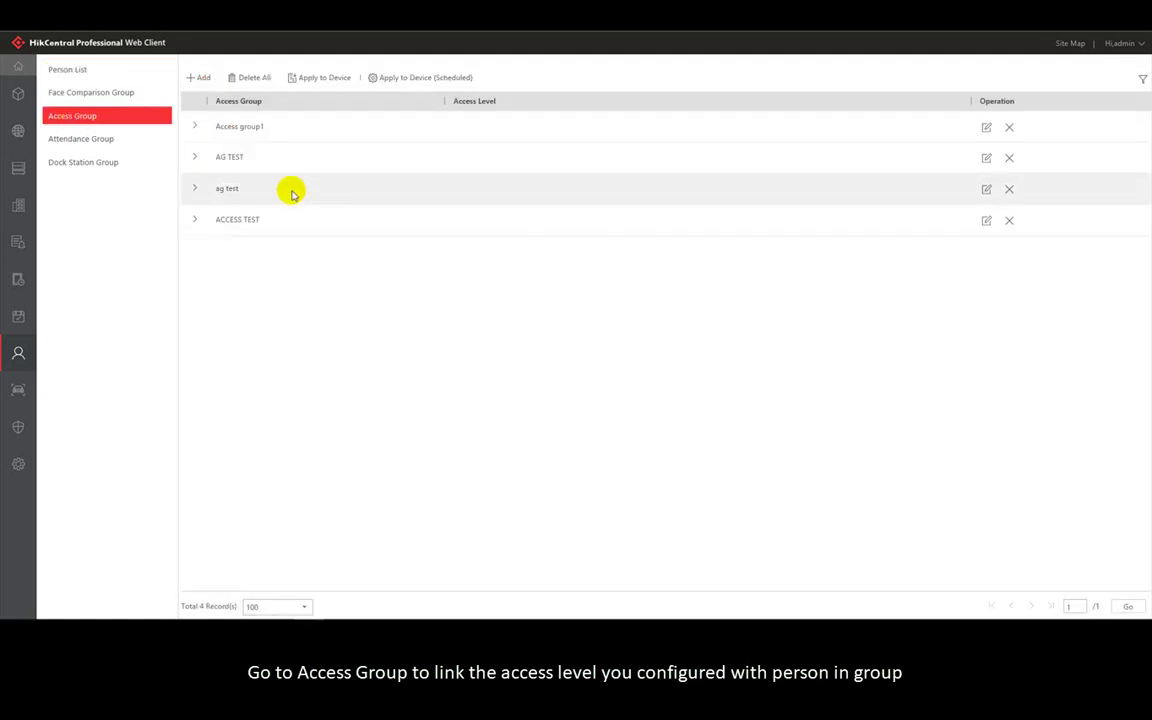
left_click(196, 188)
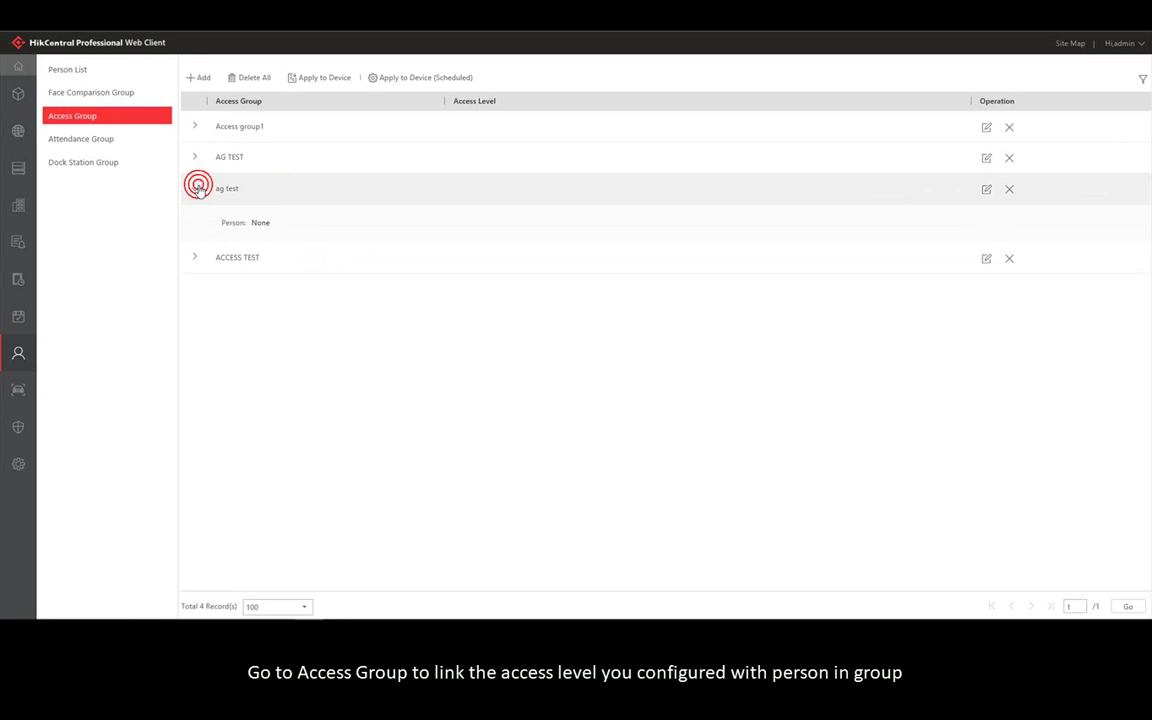
left_click(986, 189)
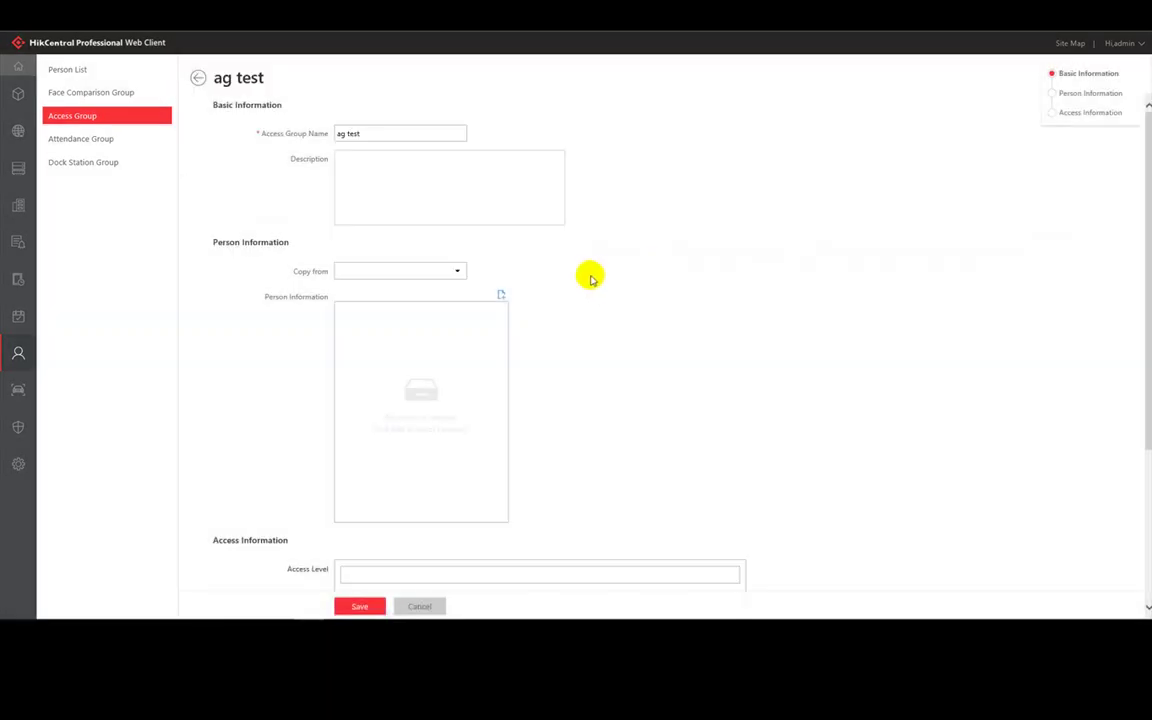
scroll(560, 275, "down", 2)
left_click(505, 137)
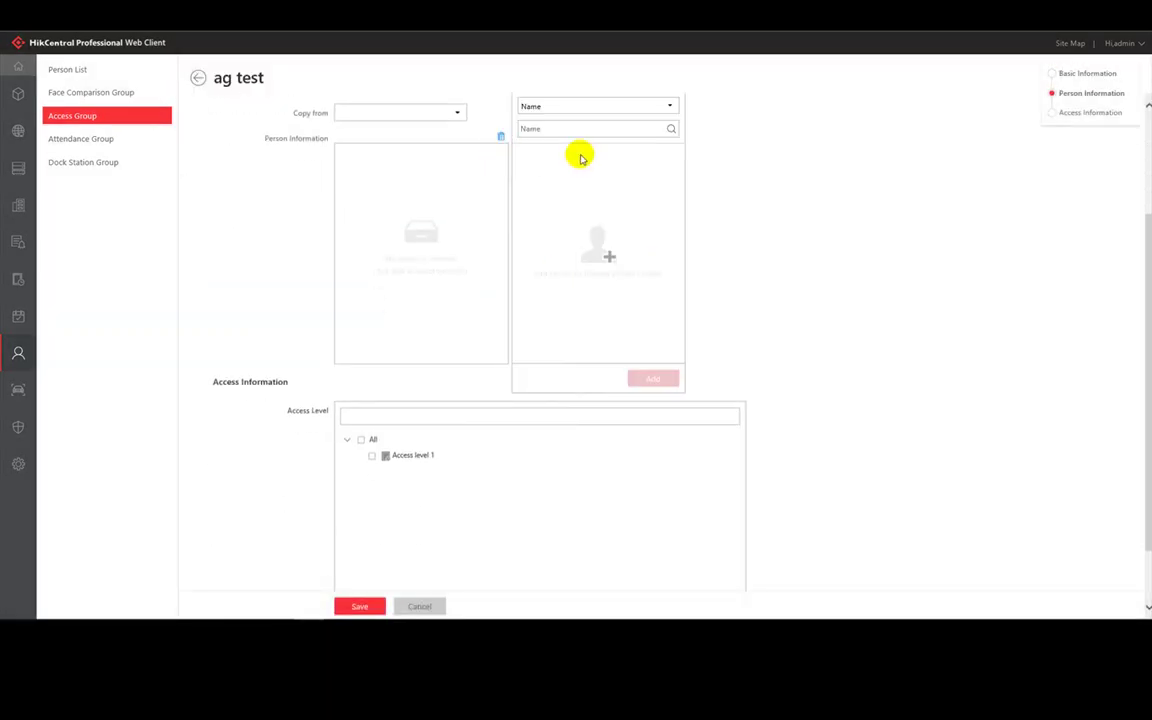
scroll(580, 158, "up", 2)
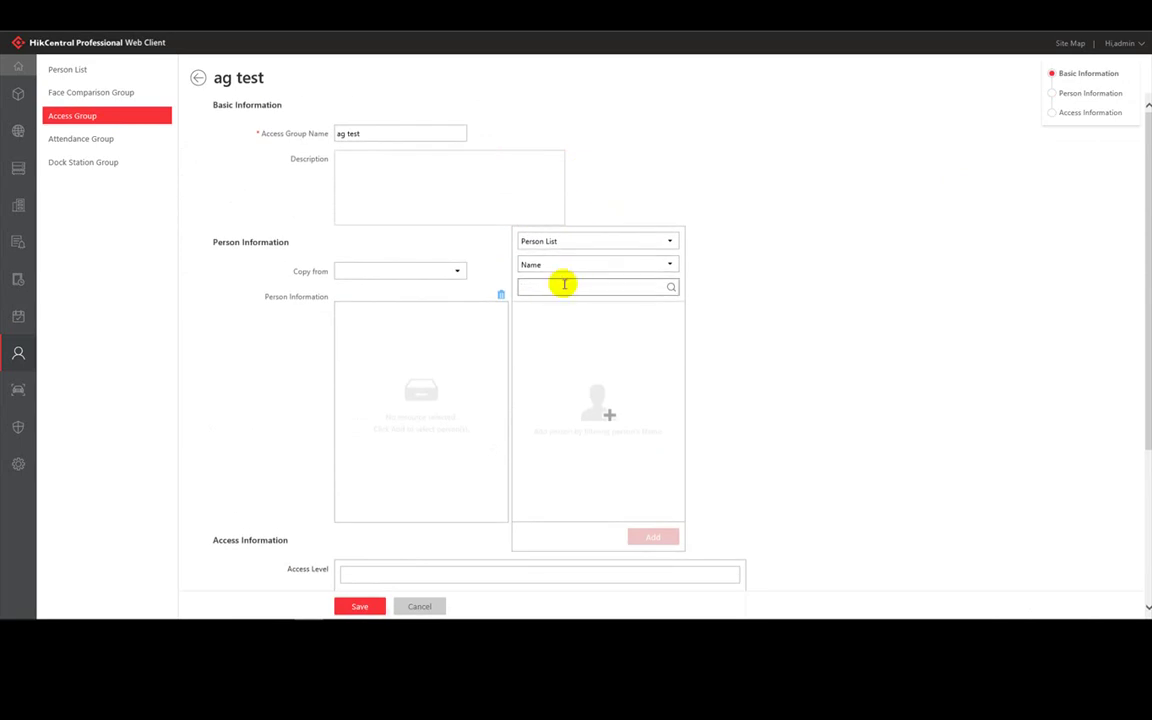
key("Return")
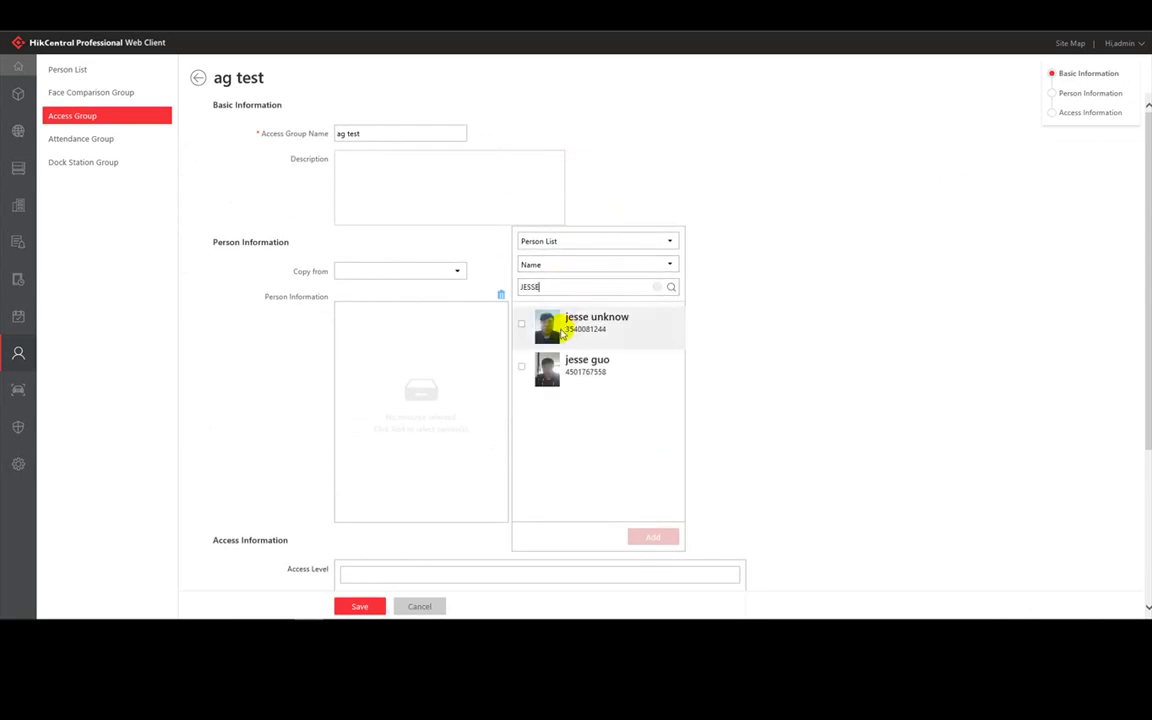
left_click(522, 367)
left_click(640, 536)
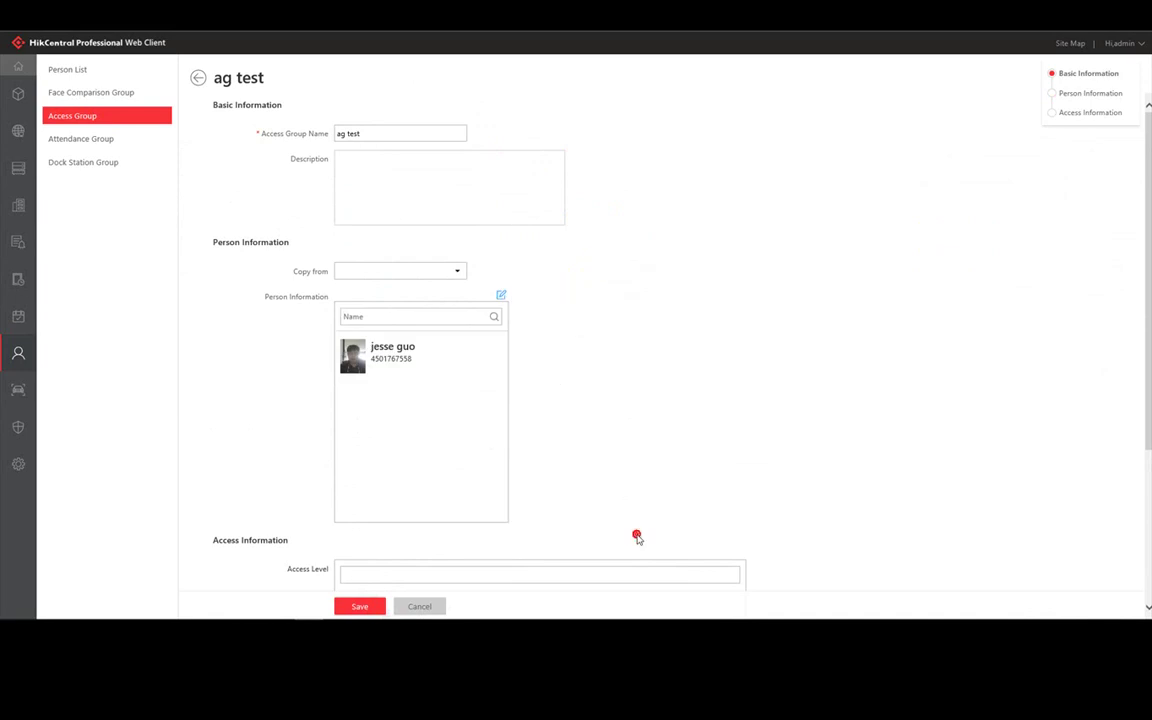
- Add a second person to ag test by searching for their name
left_click(501, 299)
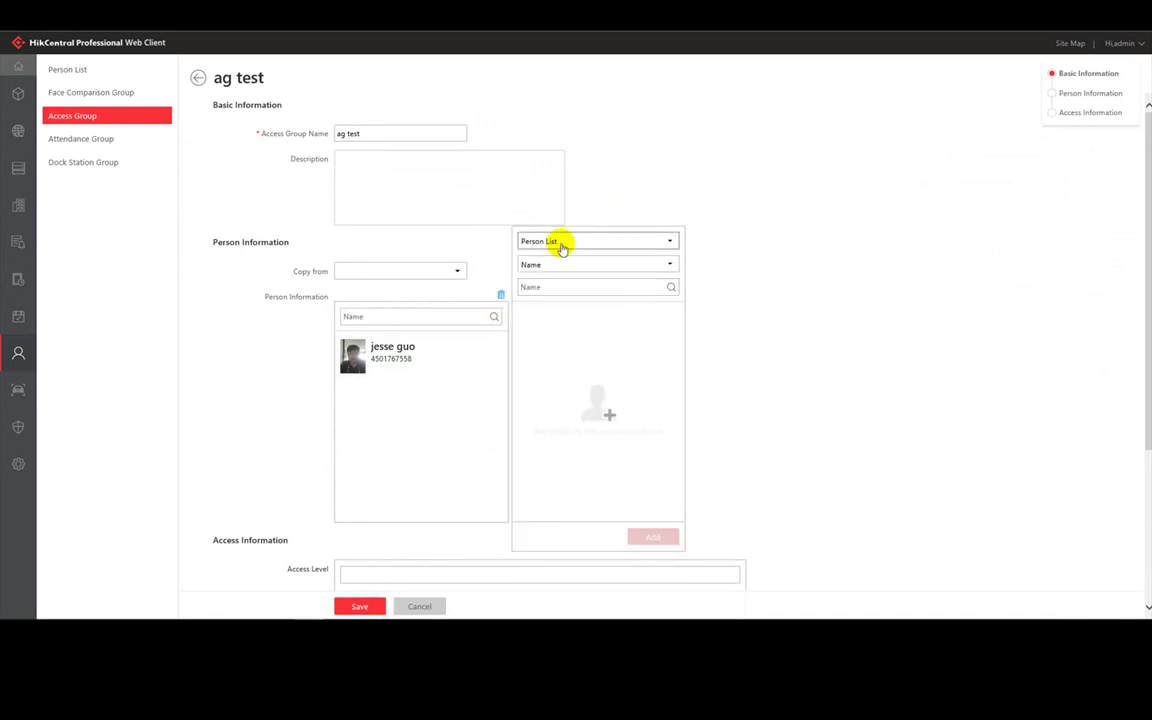
left_click(548, 288)
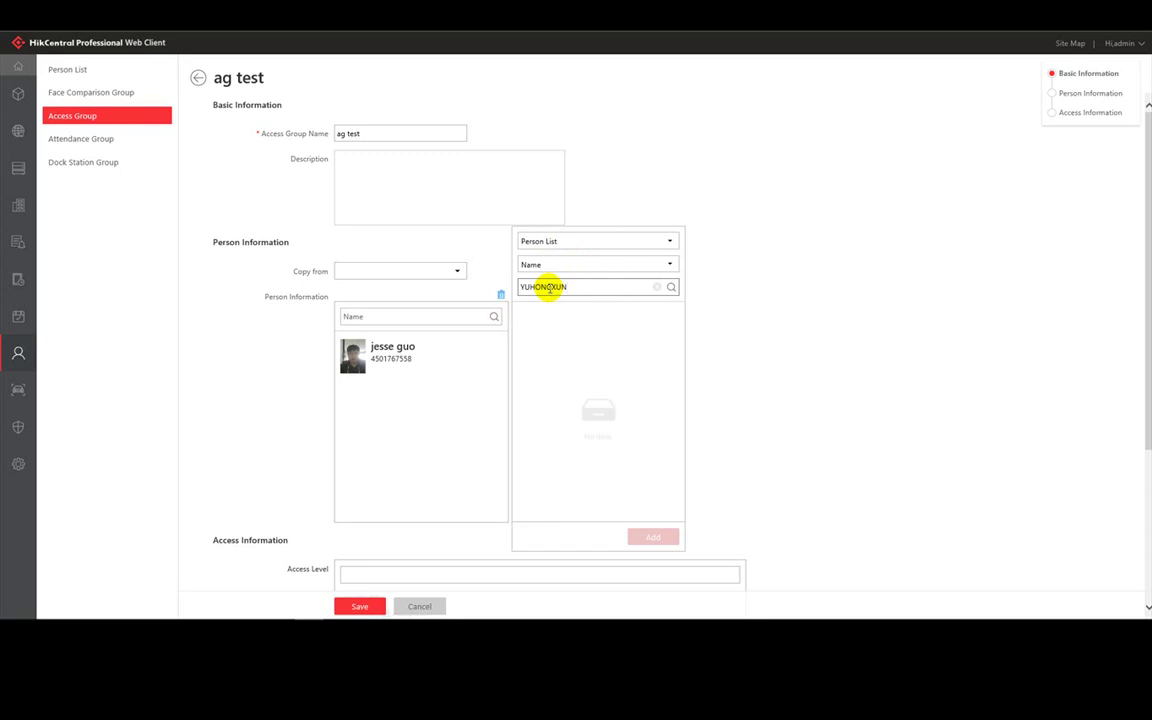
type("HONG")
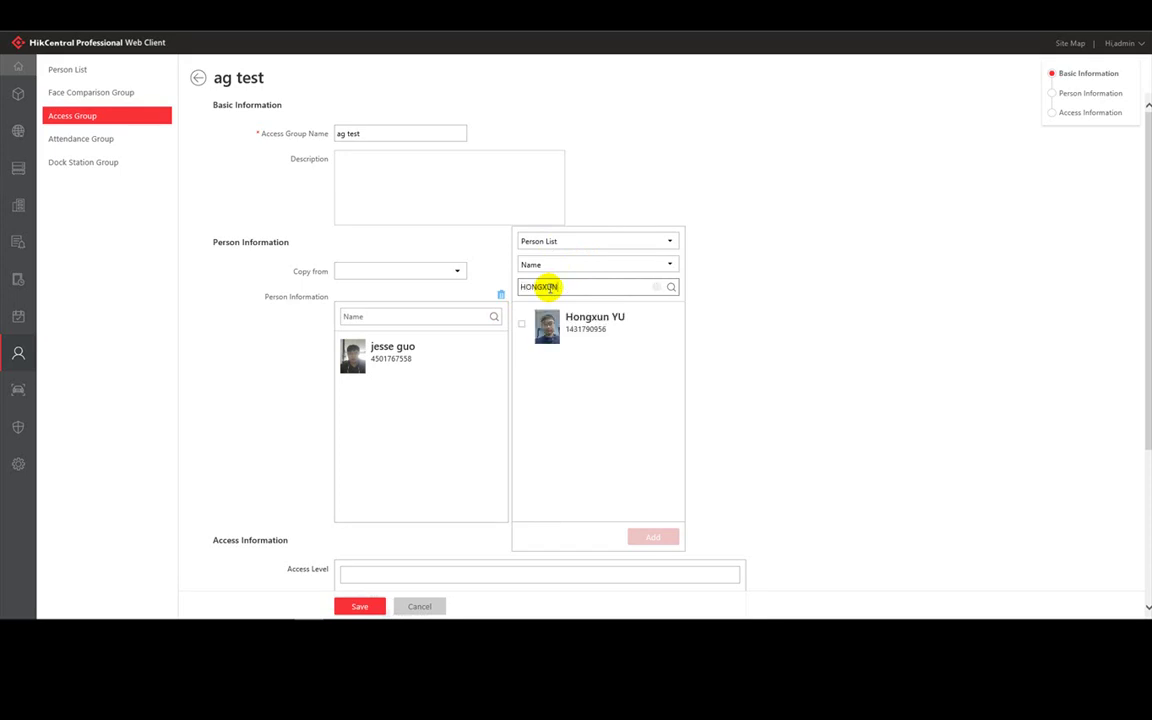
left_click(521, 328)
left_click(651, 529)
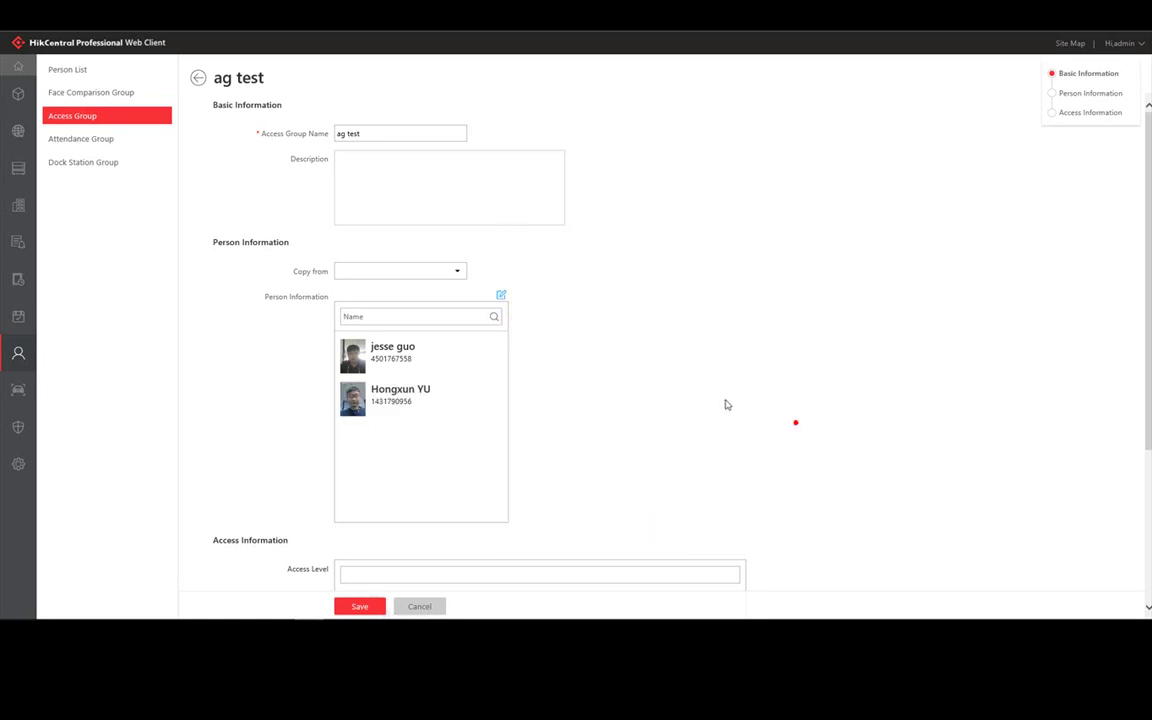
- Grant ag test Access level 1 and save the group
scroll(785, 421, "down", 3)
left_click(553, 340)
left_click(372, 379)
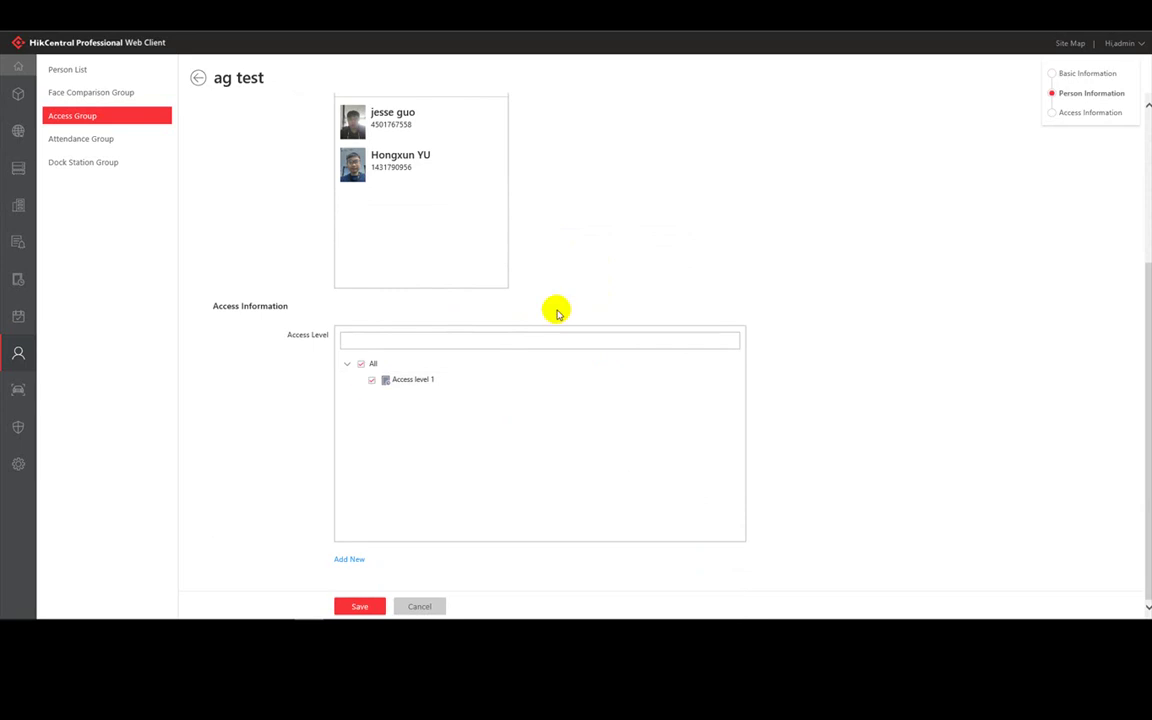
left_click(359, 606)
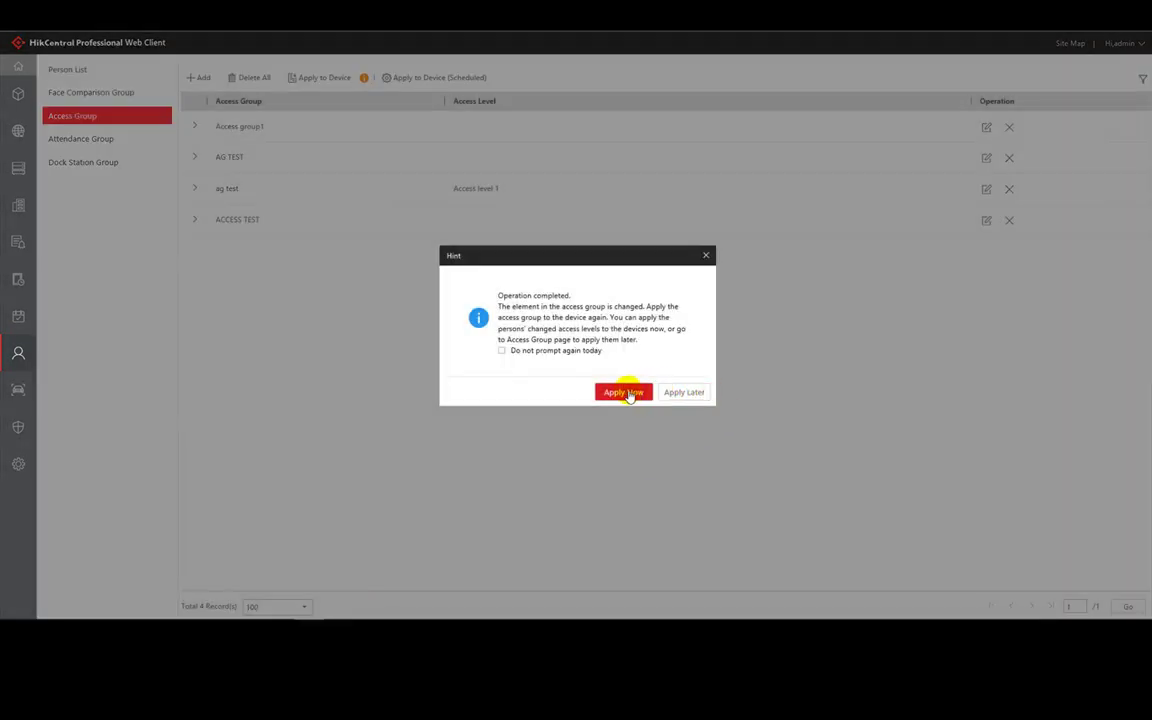
- Dismiss the hint and apply all access levels to every door on 501SG and 605
left_click(678, 392)
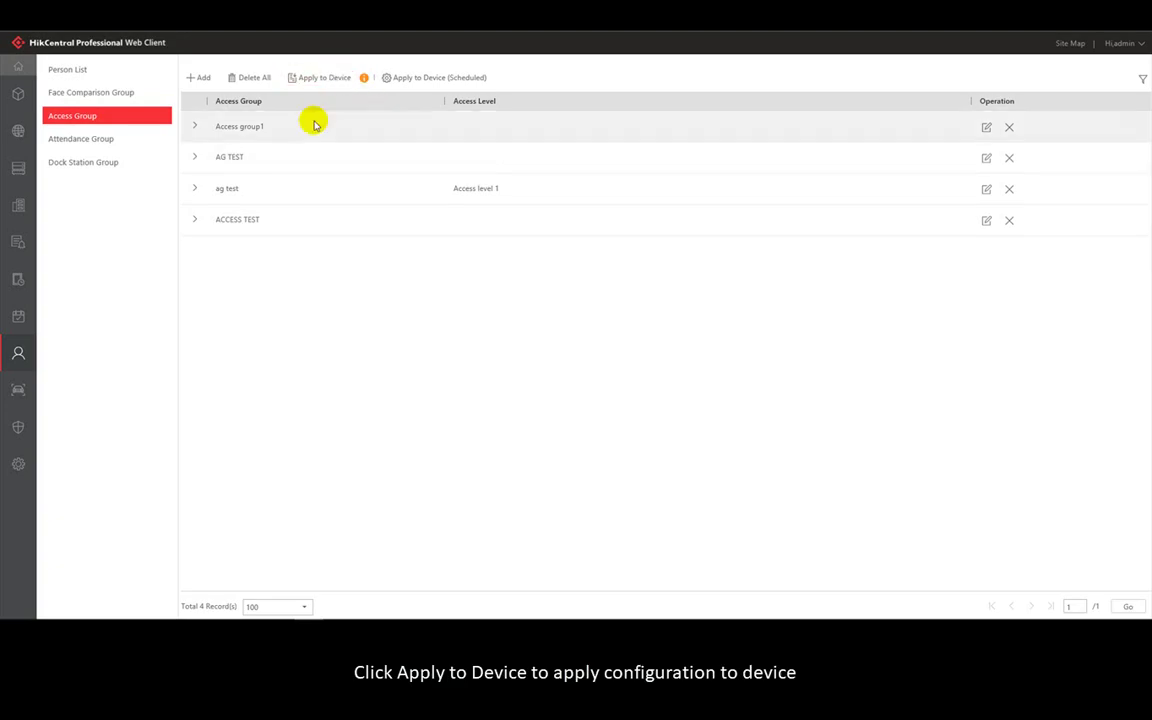
left_click(335, 79)
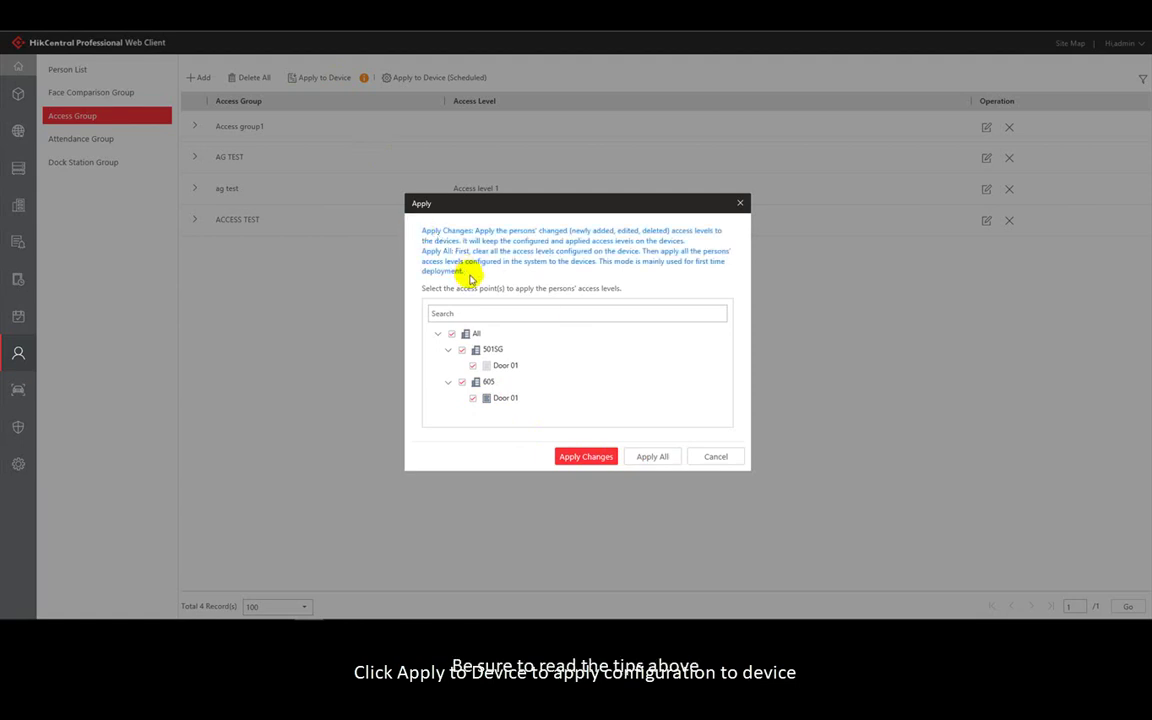
left_click(599, 458)
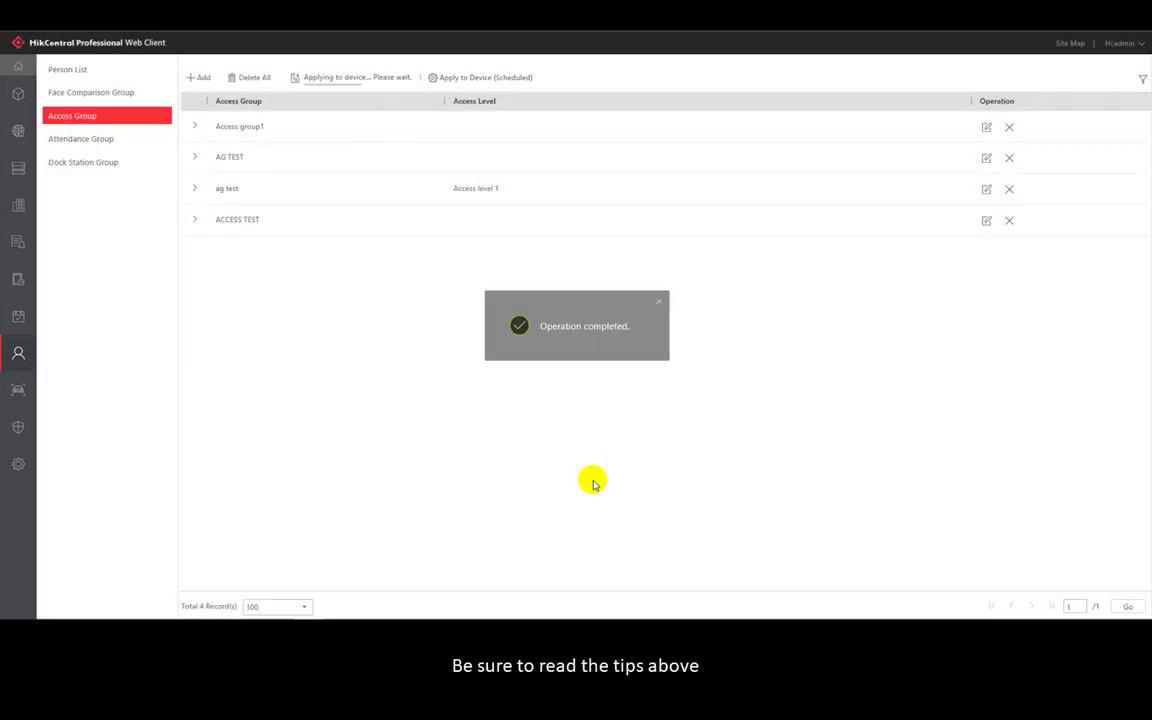